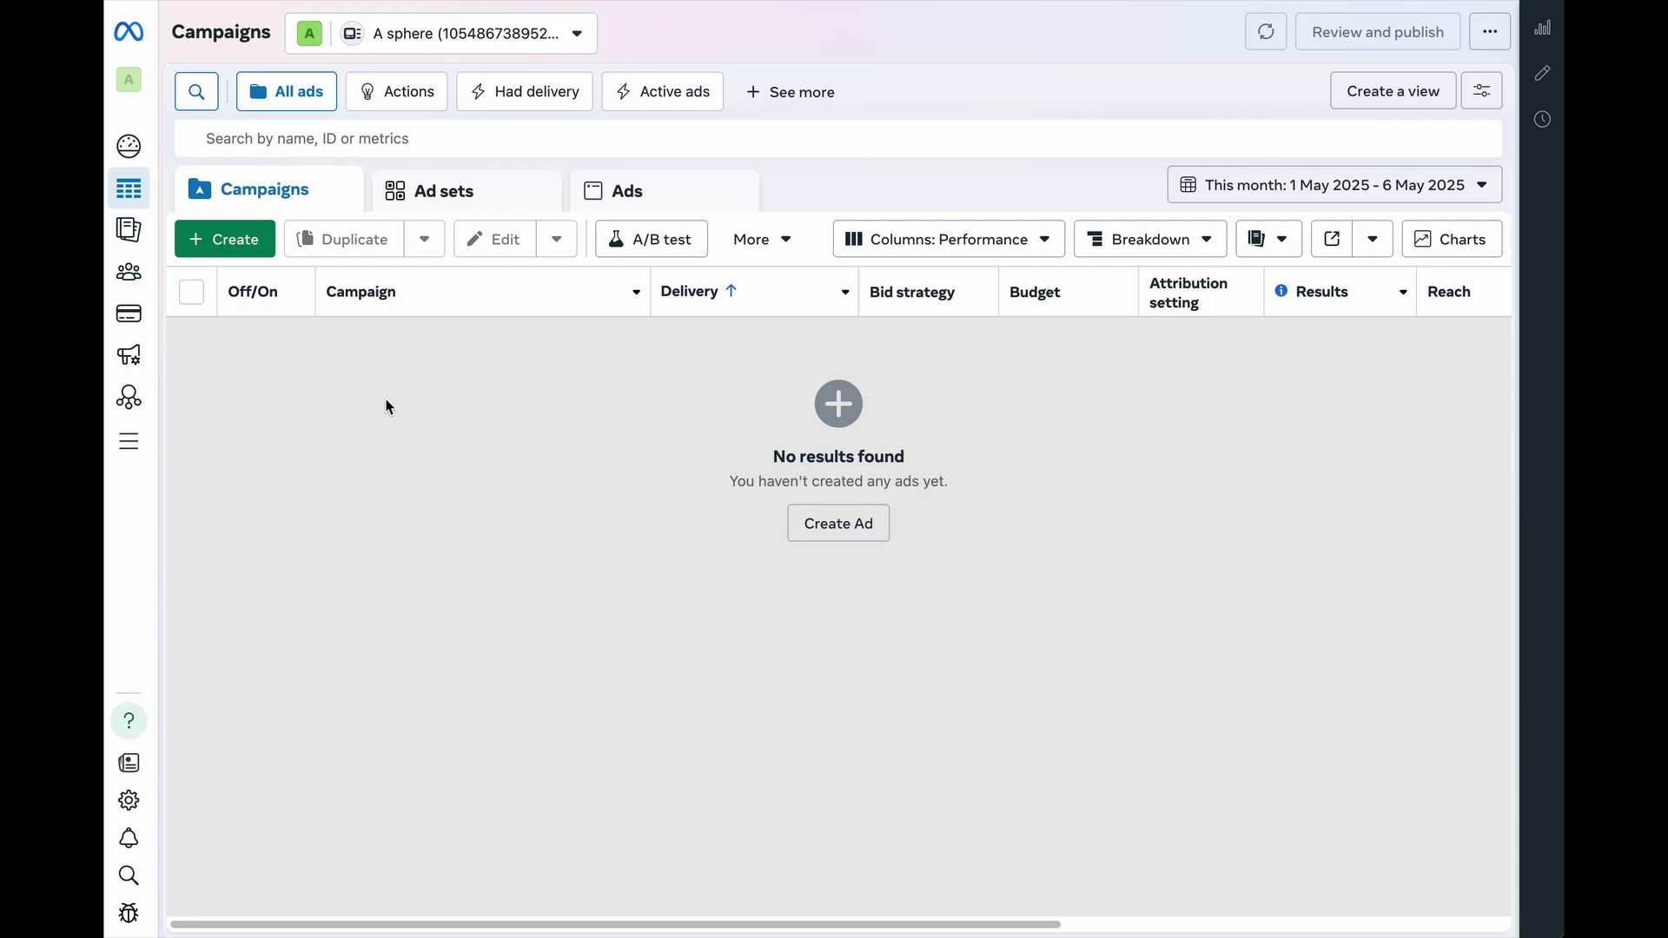
- Create a new auction campaign with the Sales objective, using the manual sales campaign setup
left_click(242, 247)
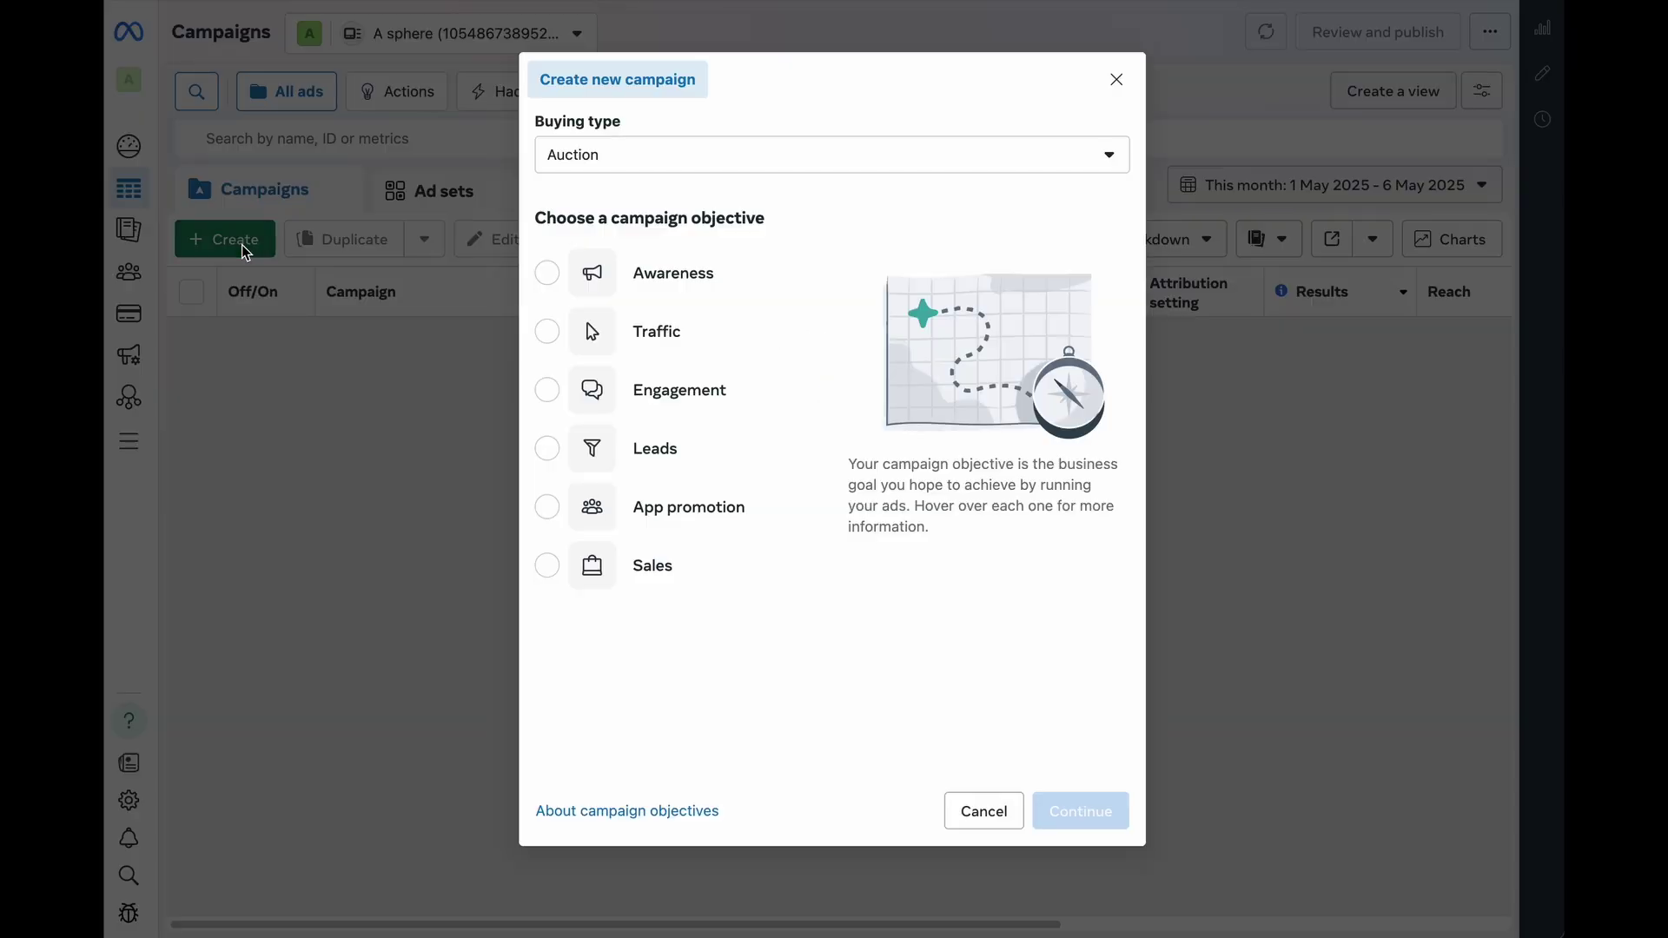
mouse_move(700, 276)
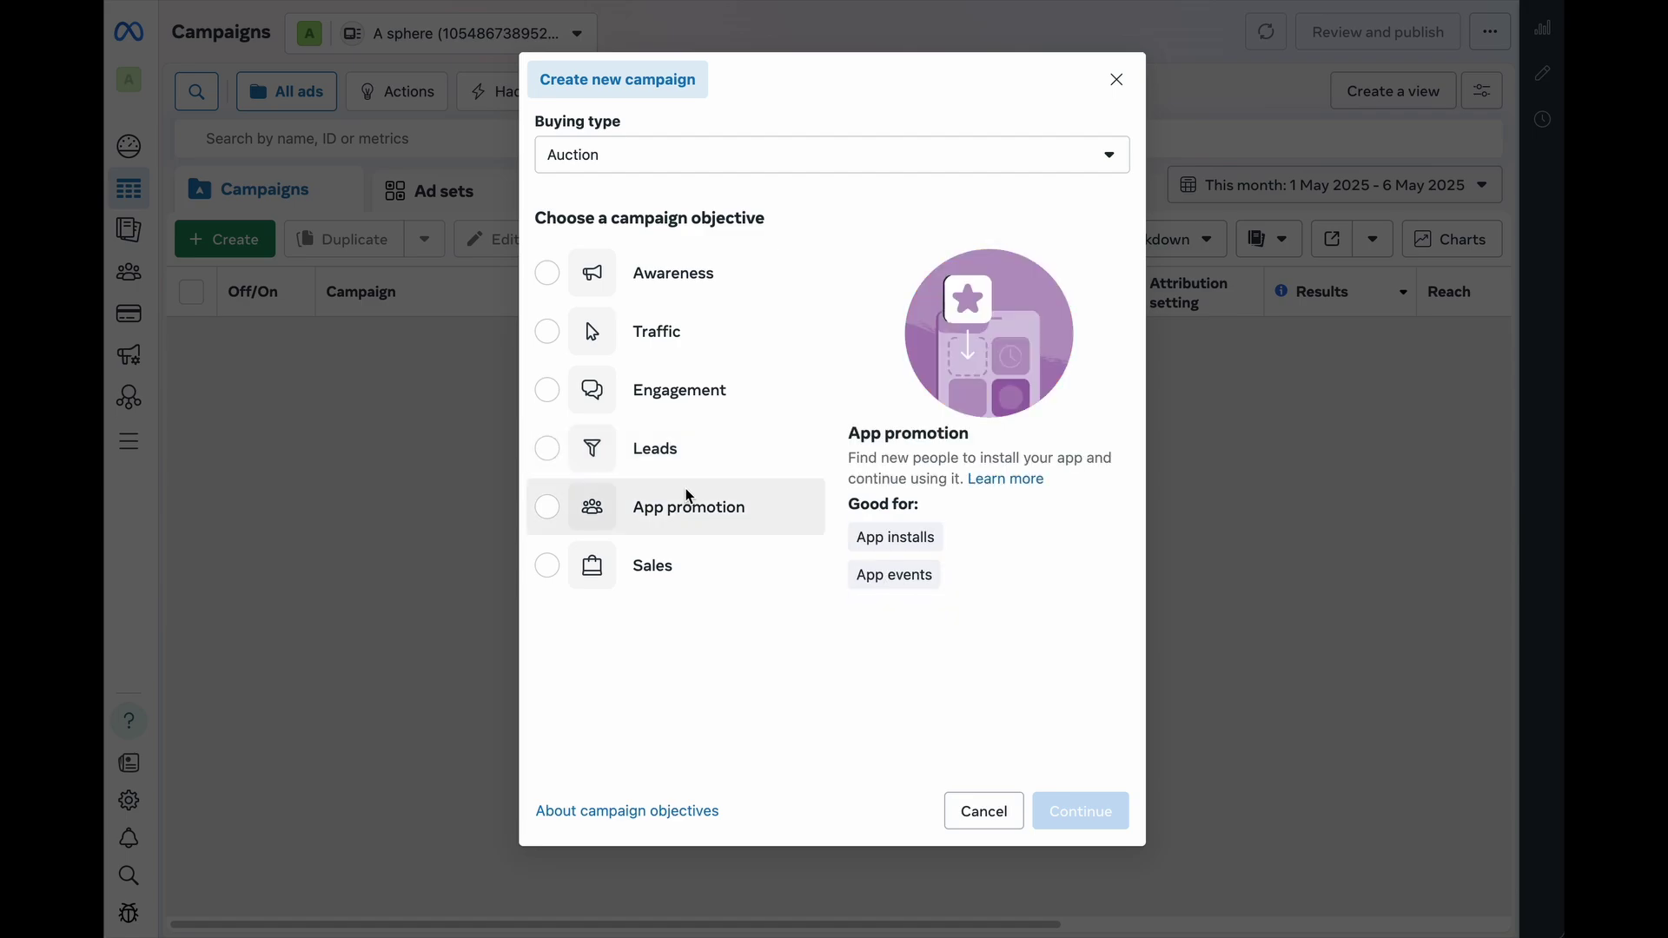
left_click(717, 588)
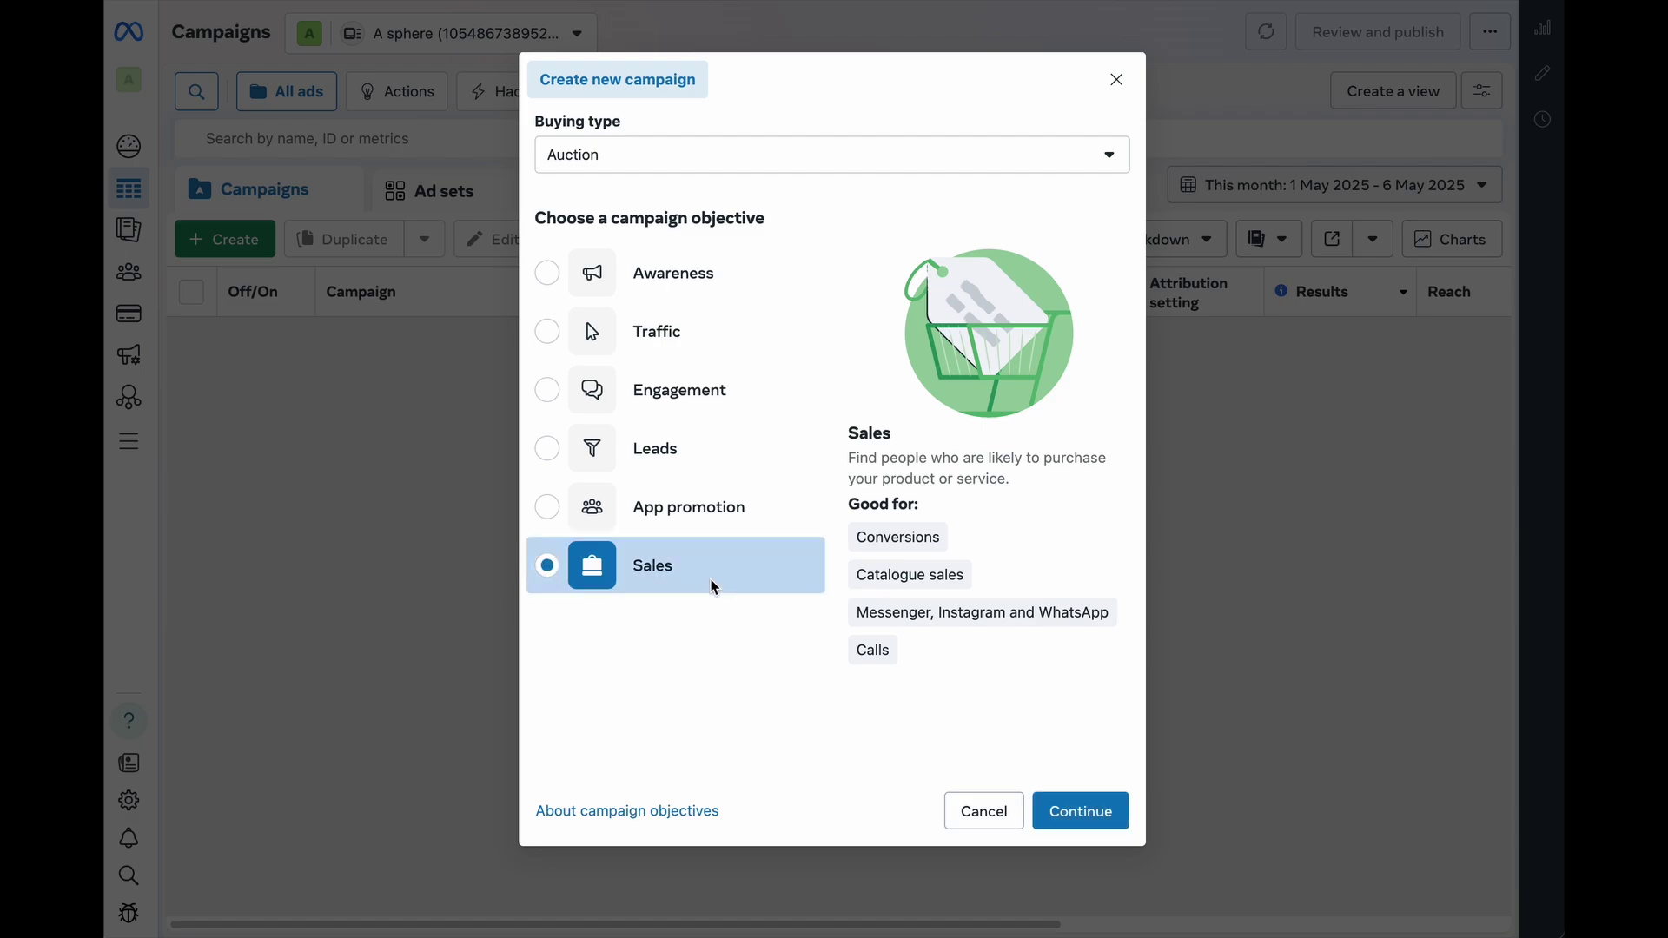
left_click(1082, 809)
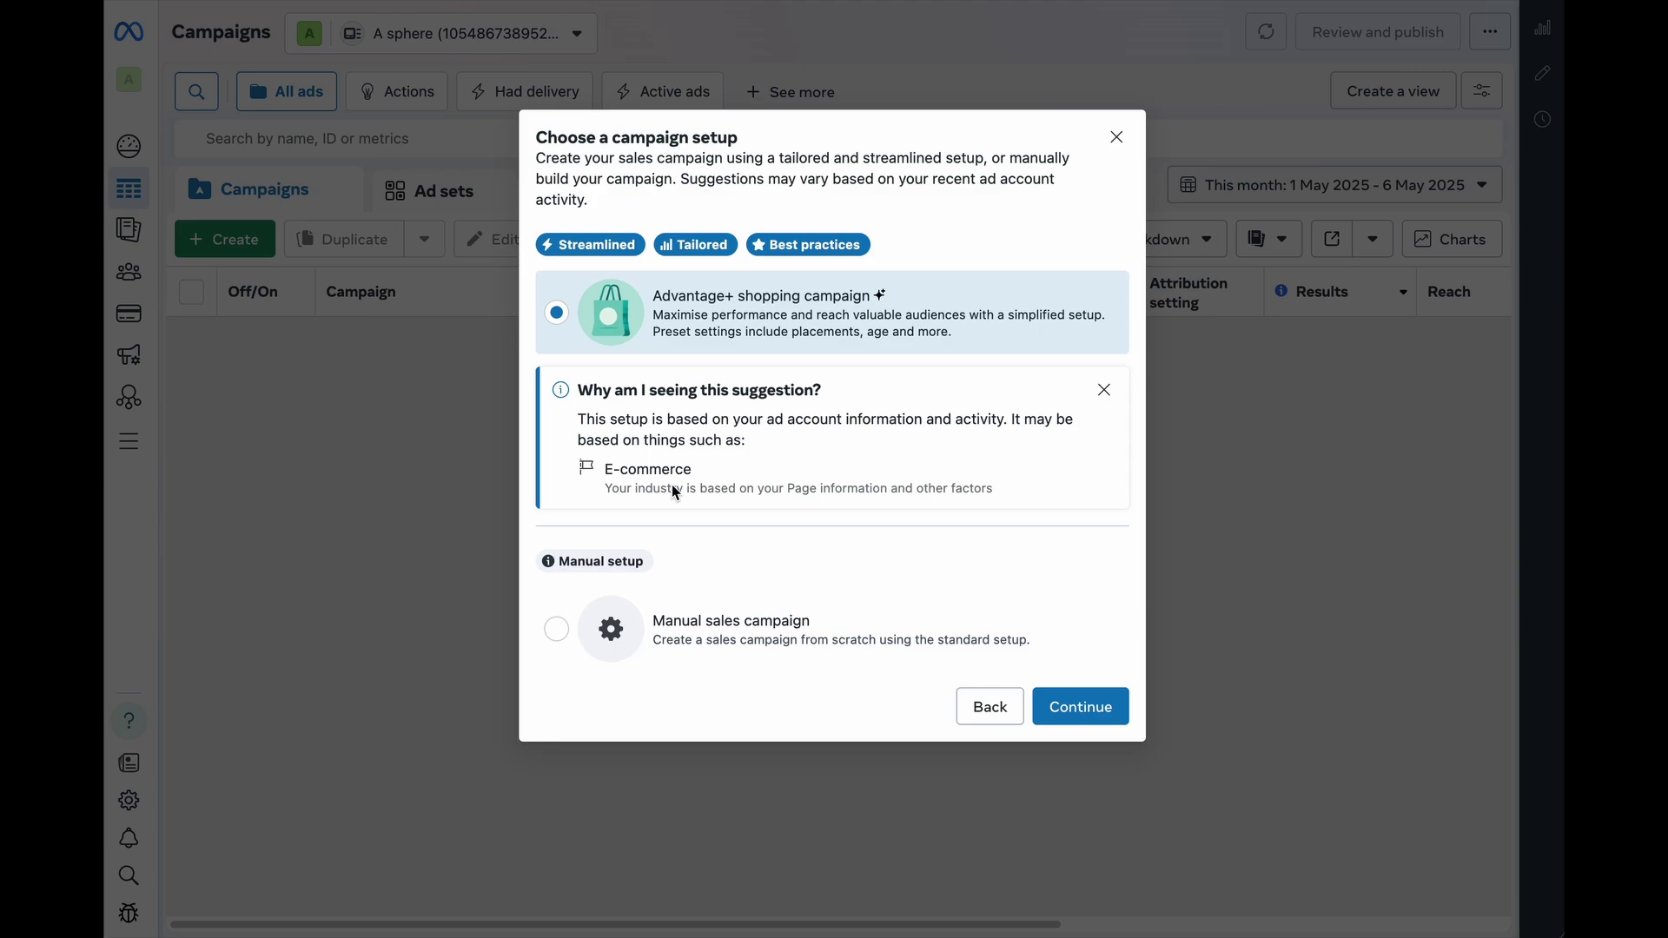
left_click(746, 631)
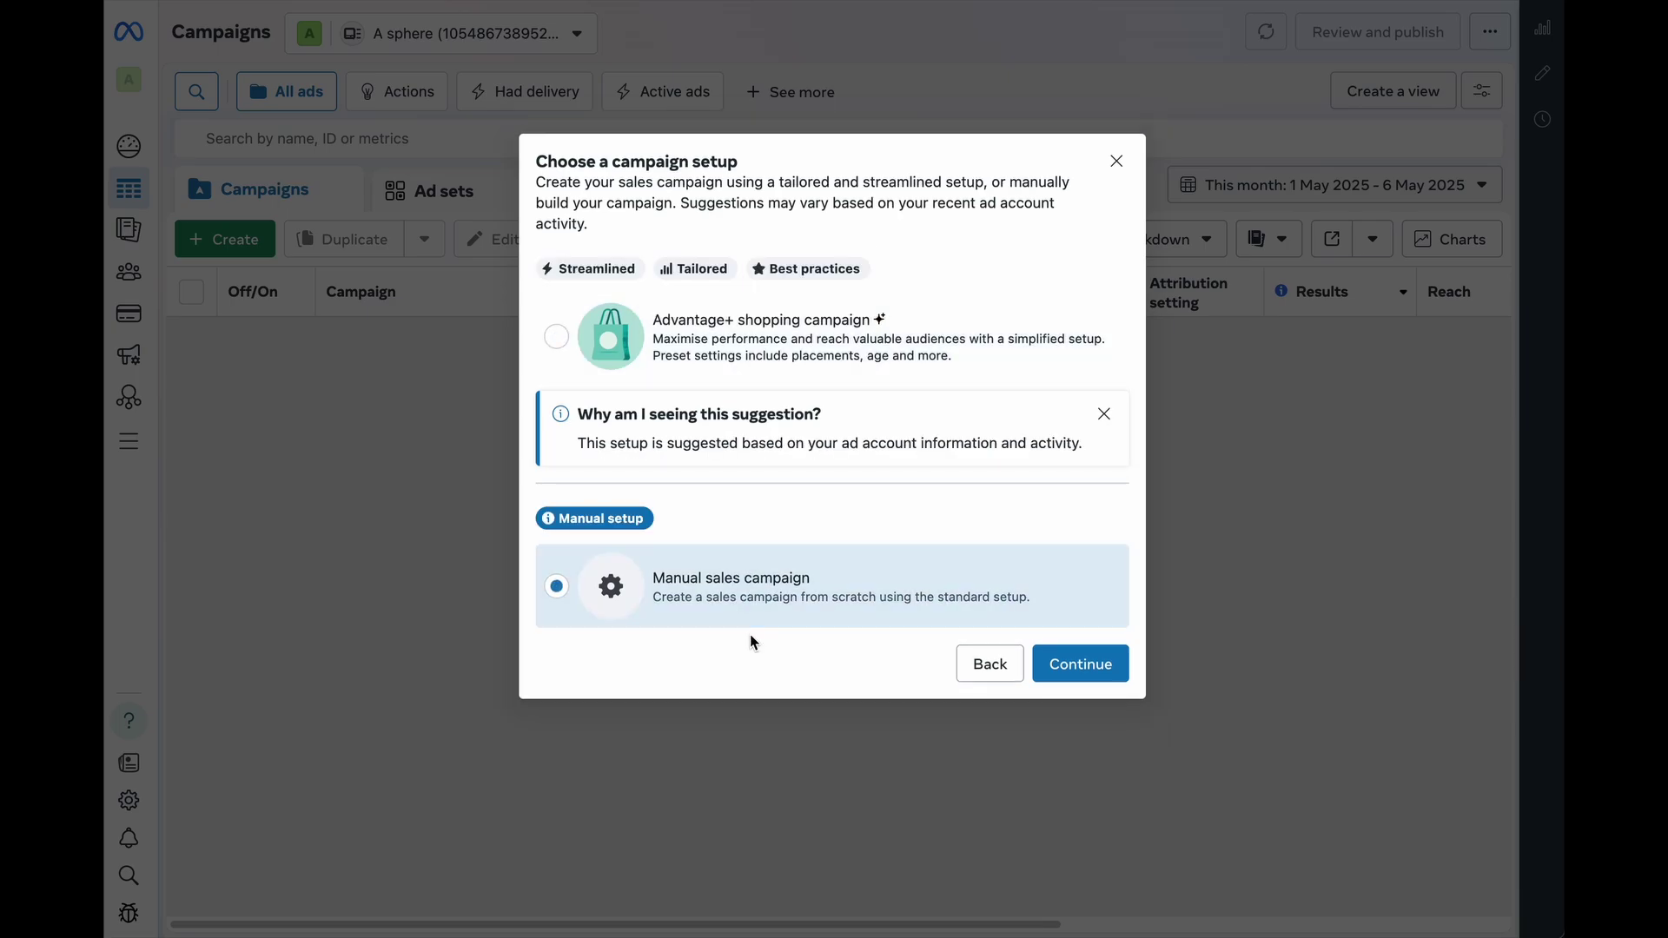
left_click(1083, 667)
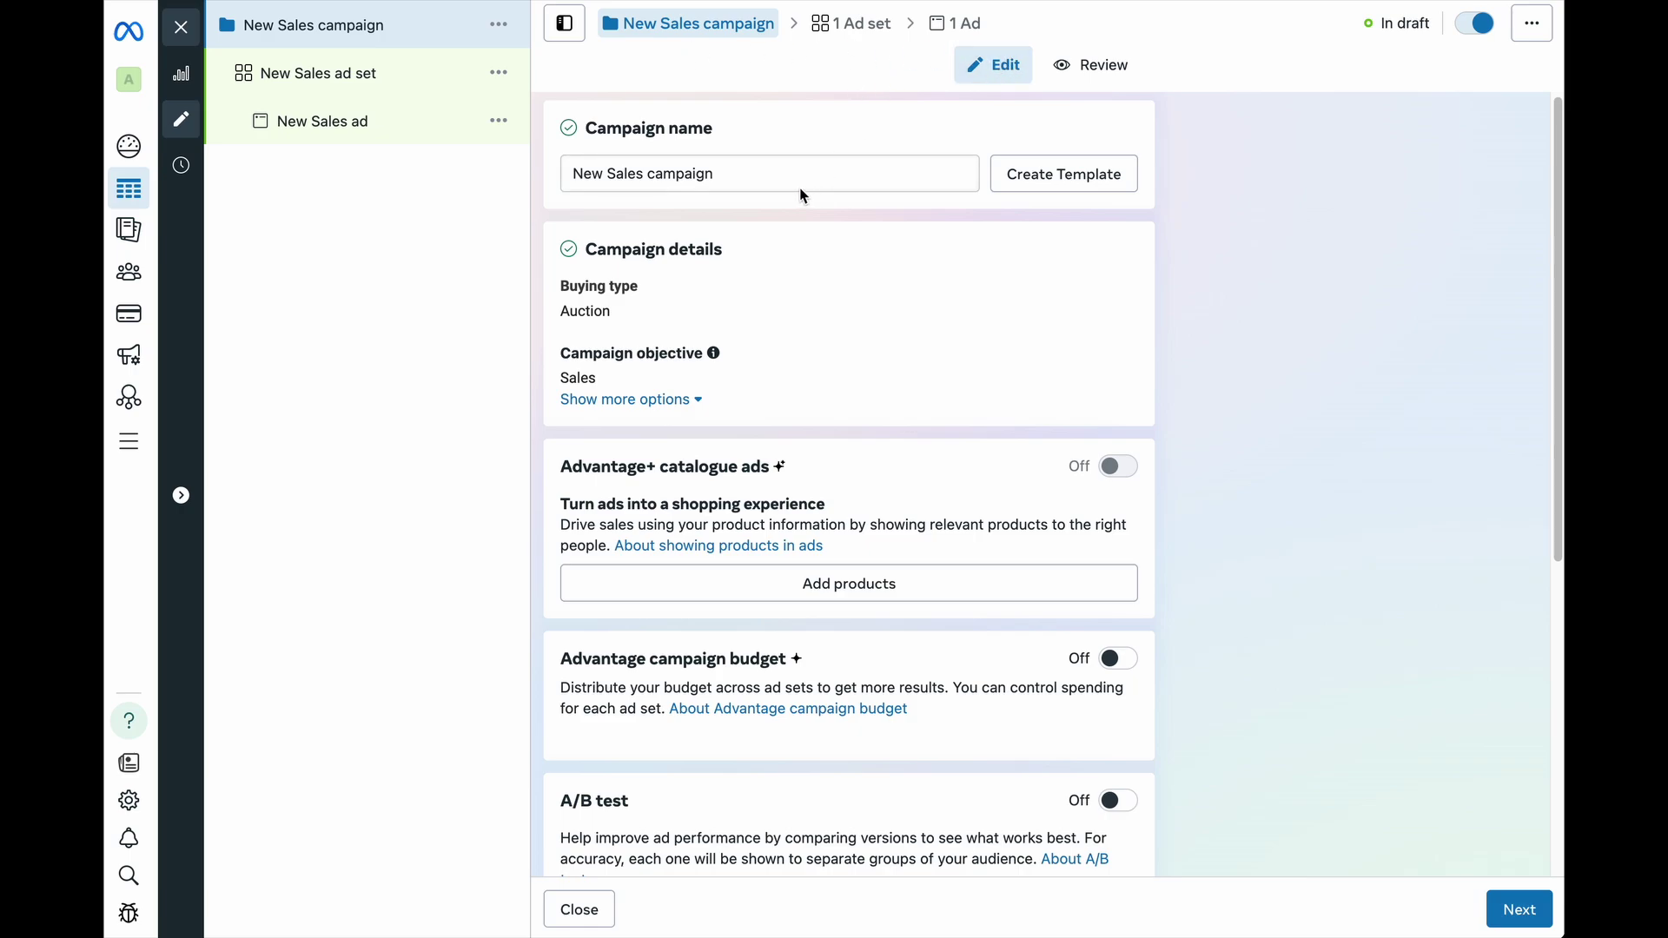
- Rename the campaign as ecom and continue to the ad set settings
left_click_drag(756, 174, 513, 178)
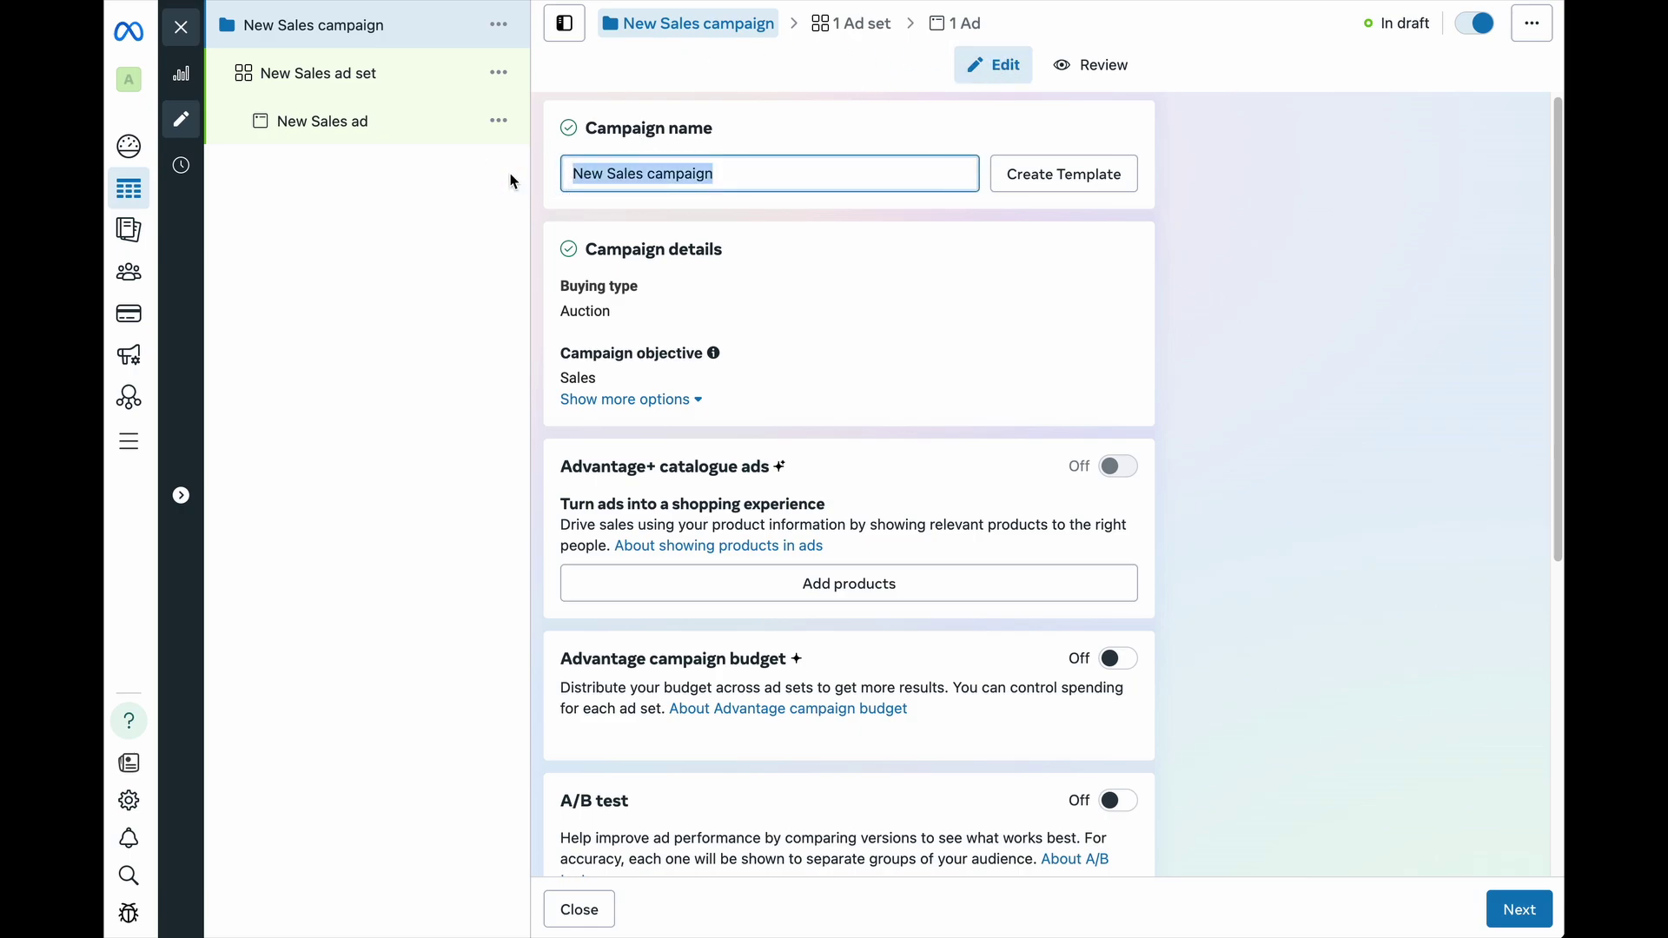
key("BackSpace")
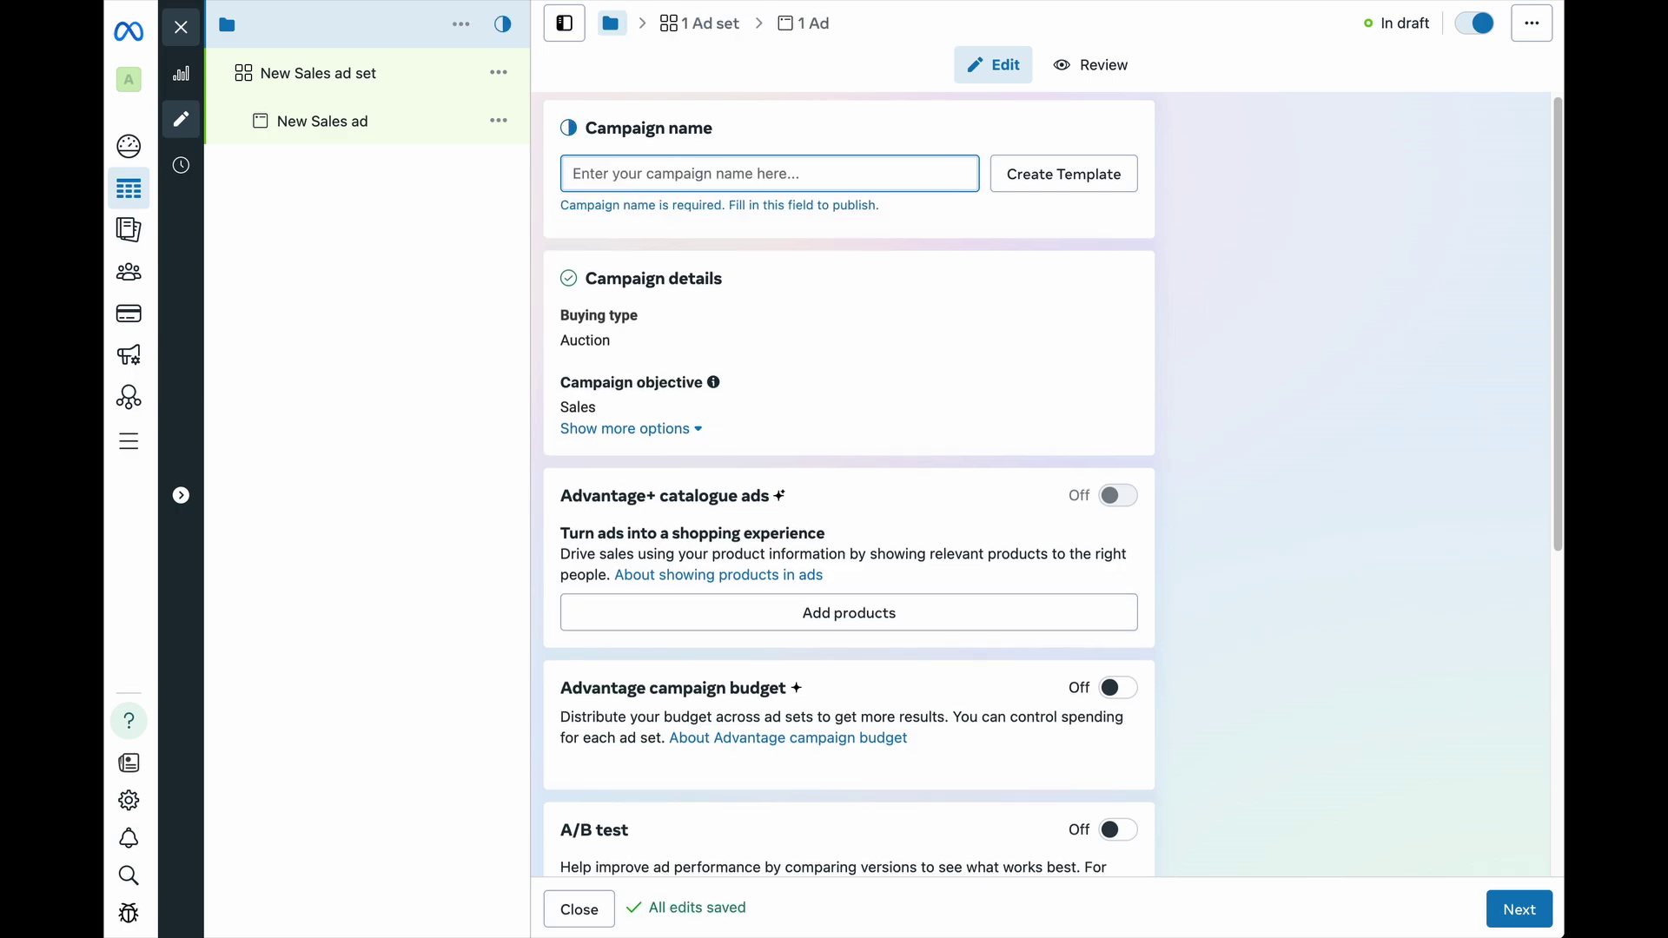
type("ecom")
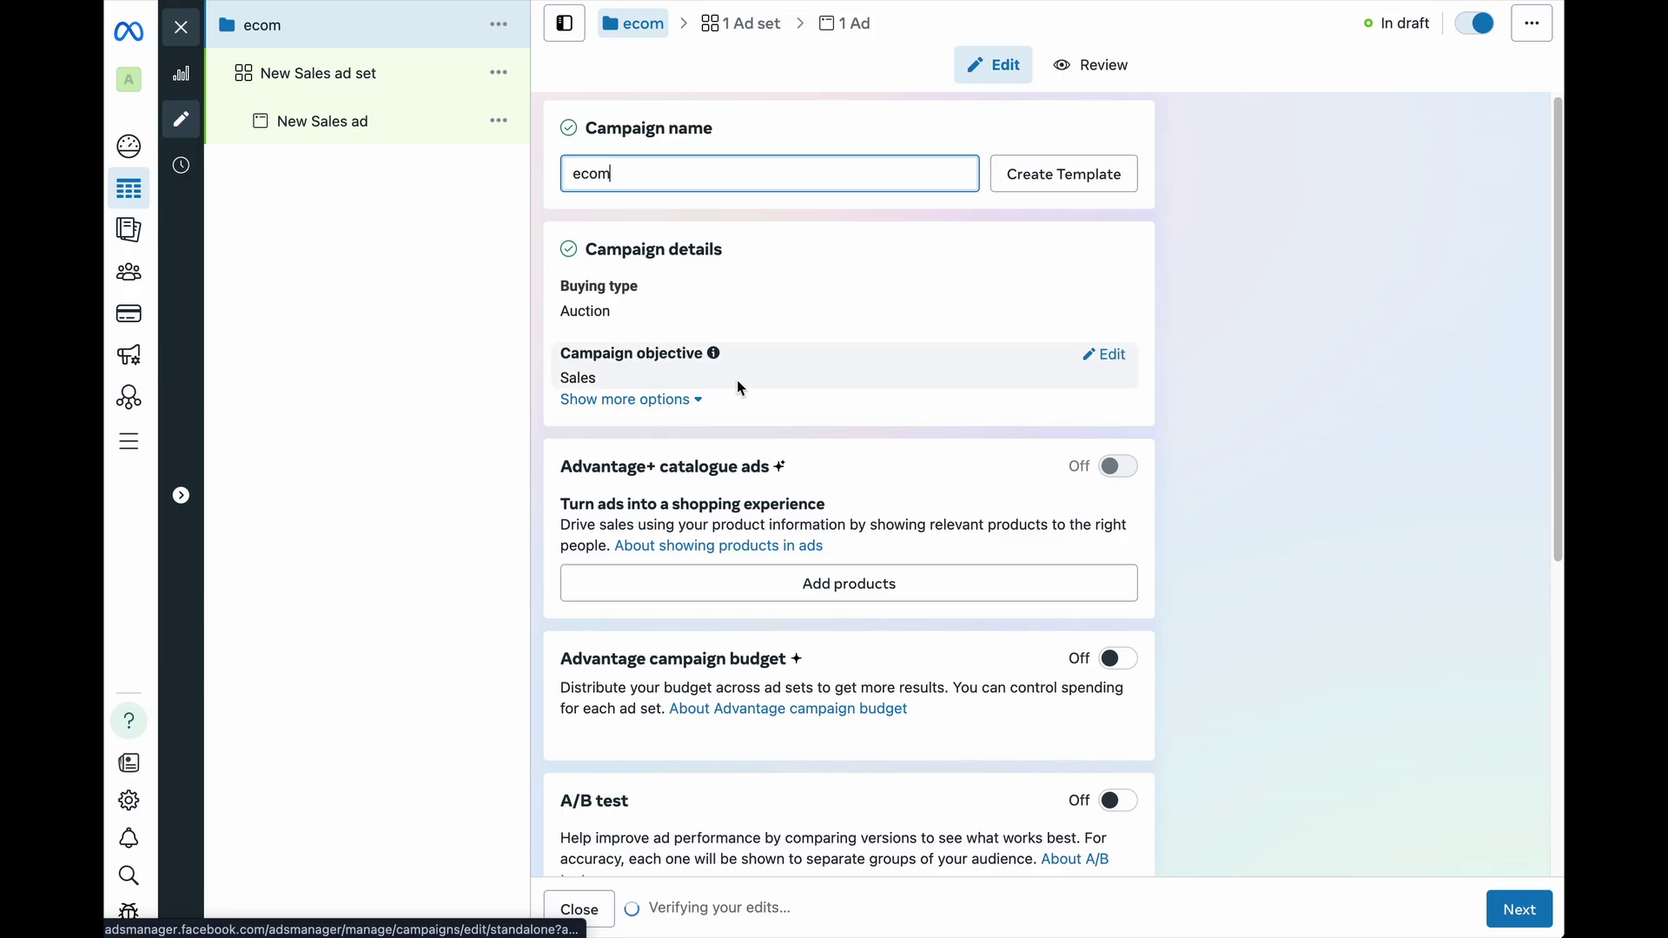
scroll(739, 335, "down", 5)
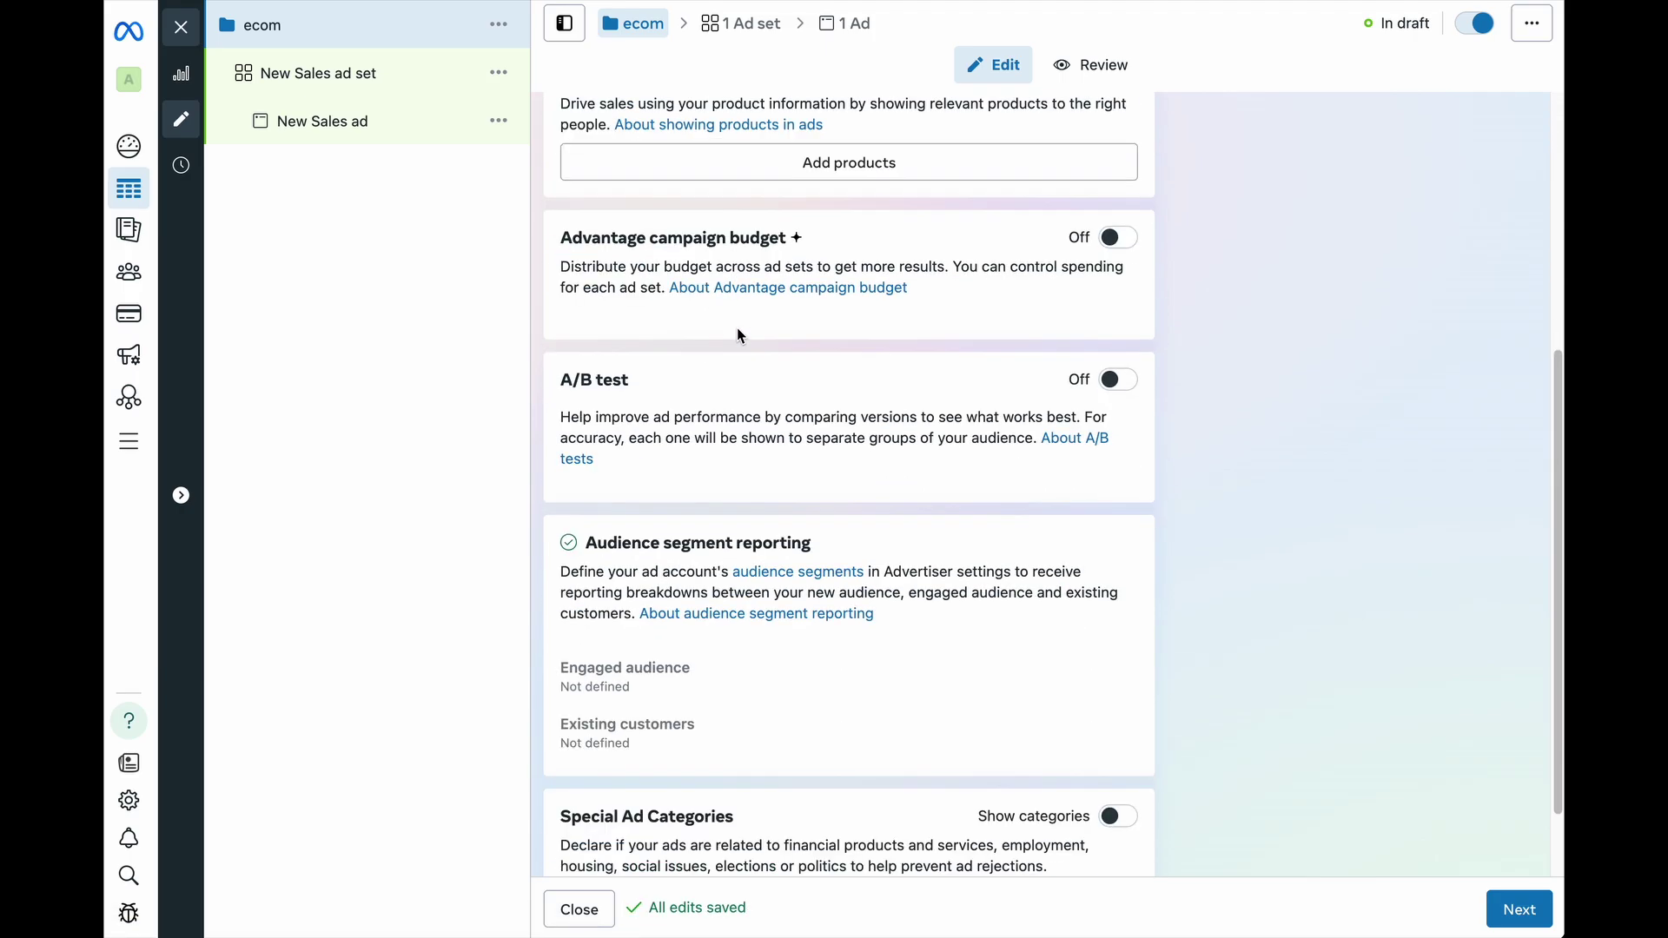
scroll(734, 339, "down", 1)
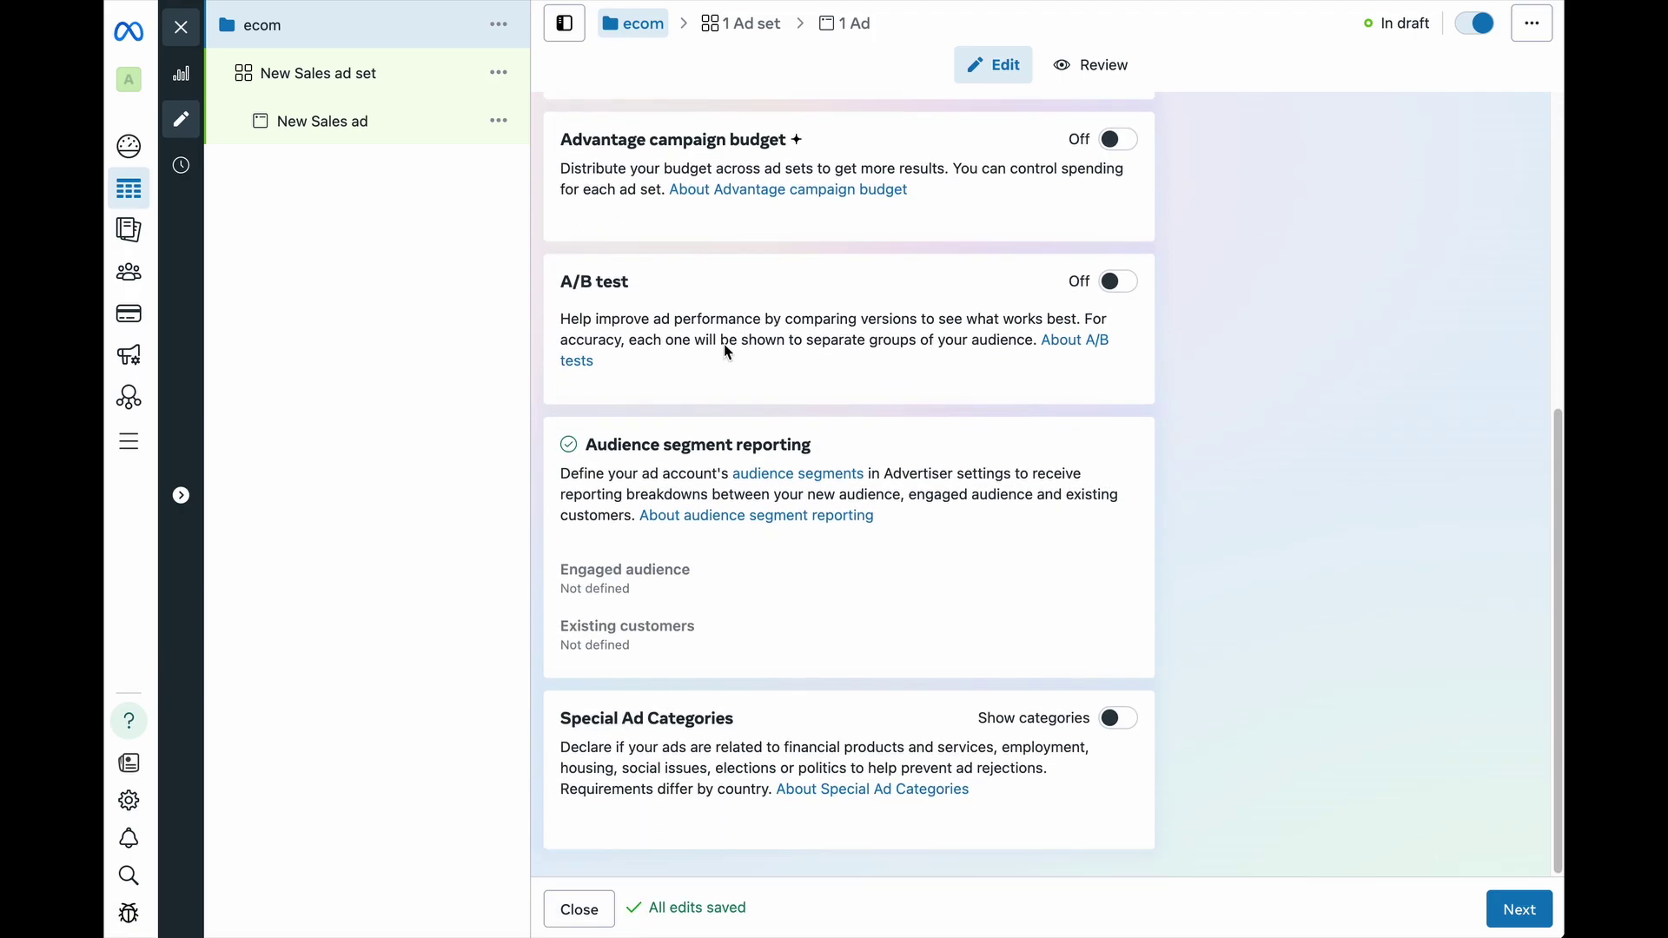
scroll(787, 421, "up", 6)
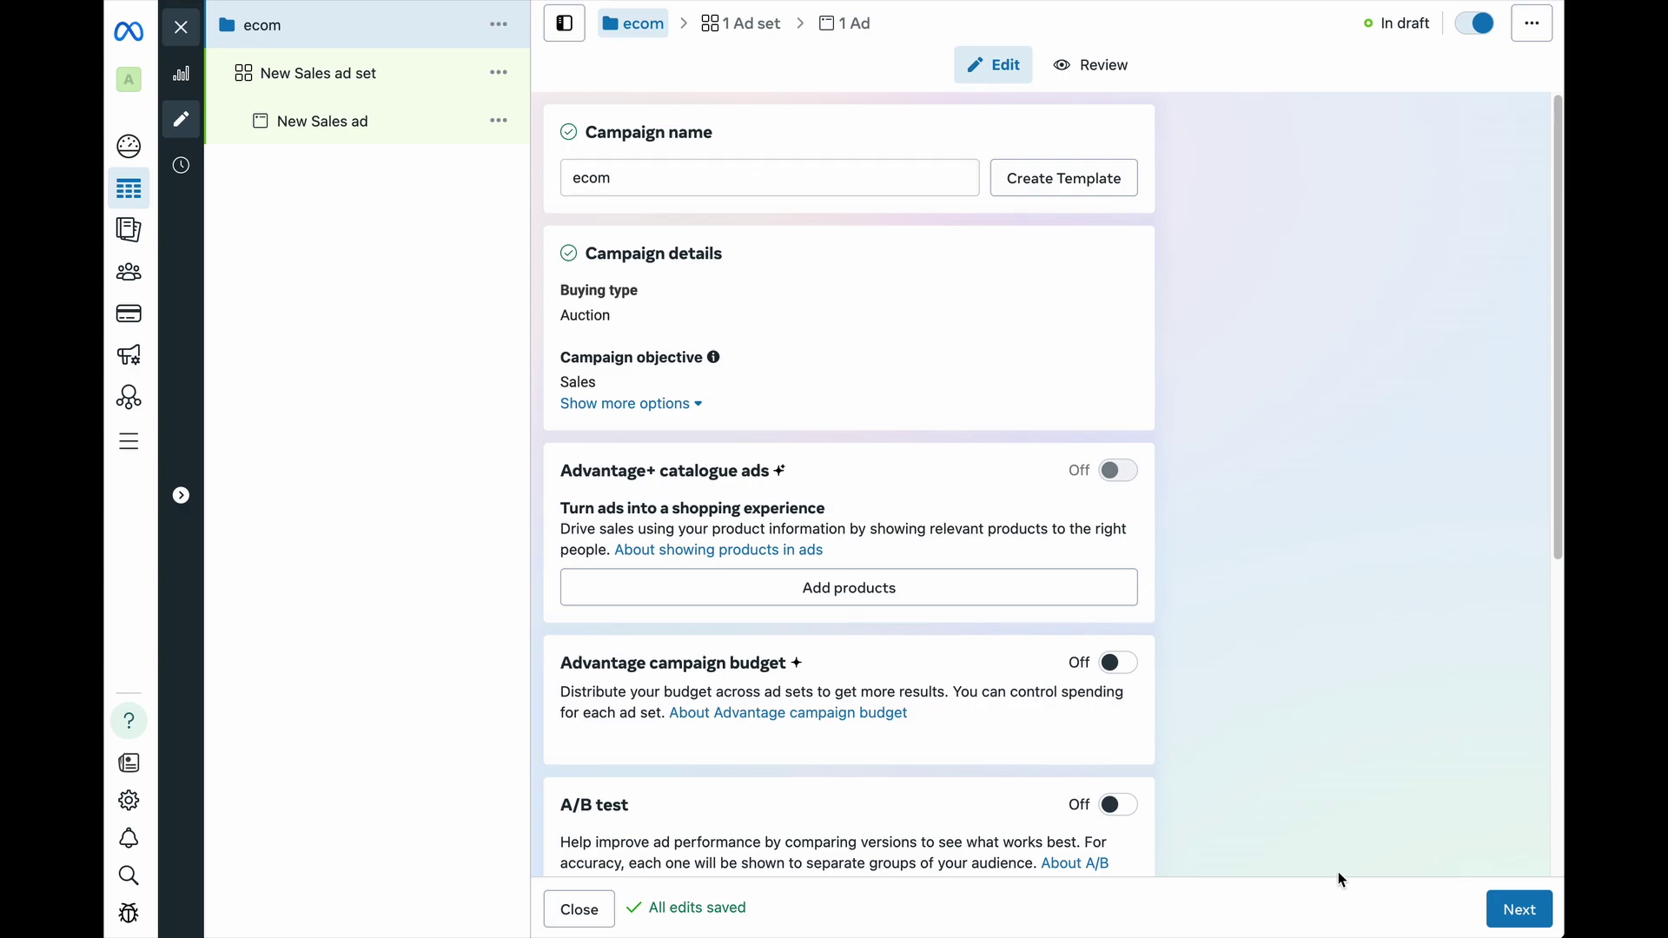
left_click(1521, 911)
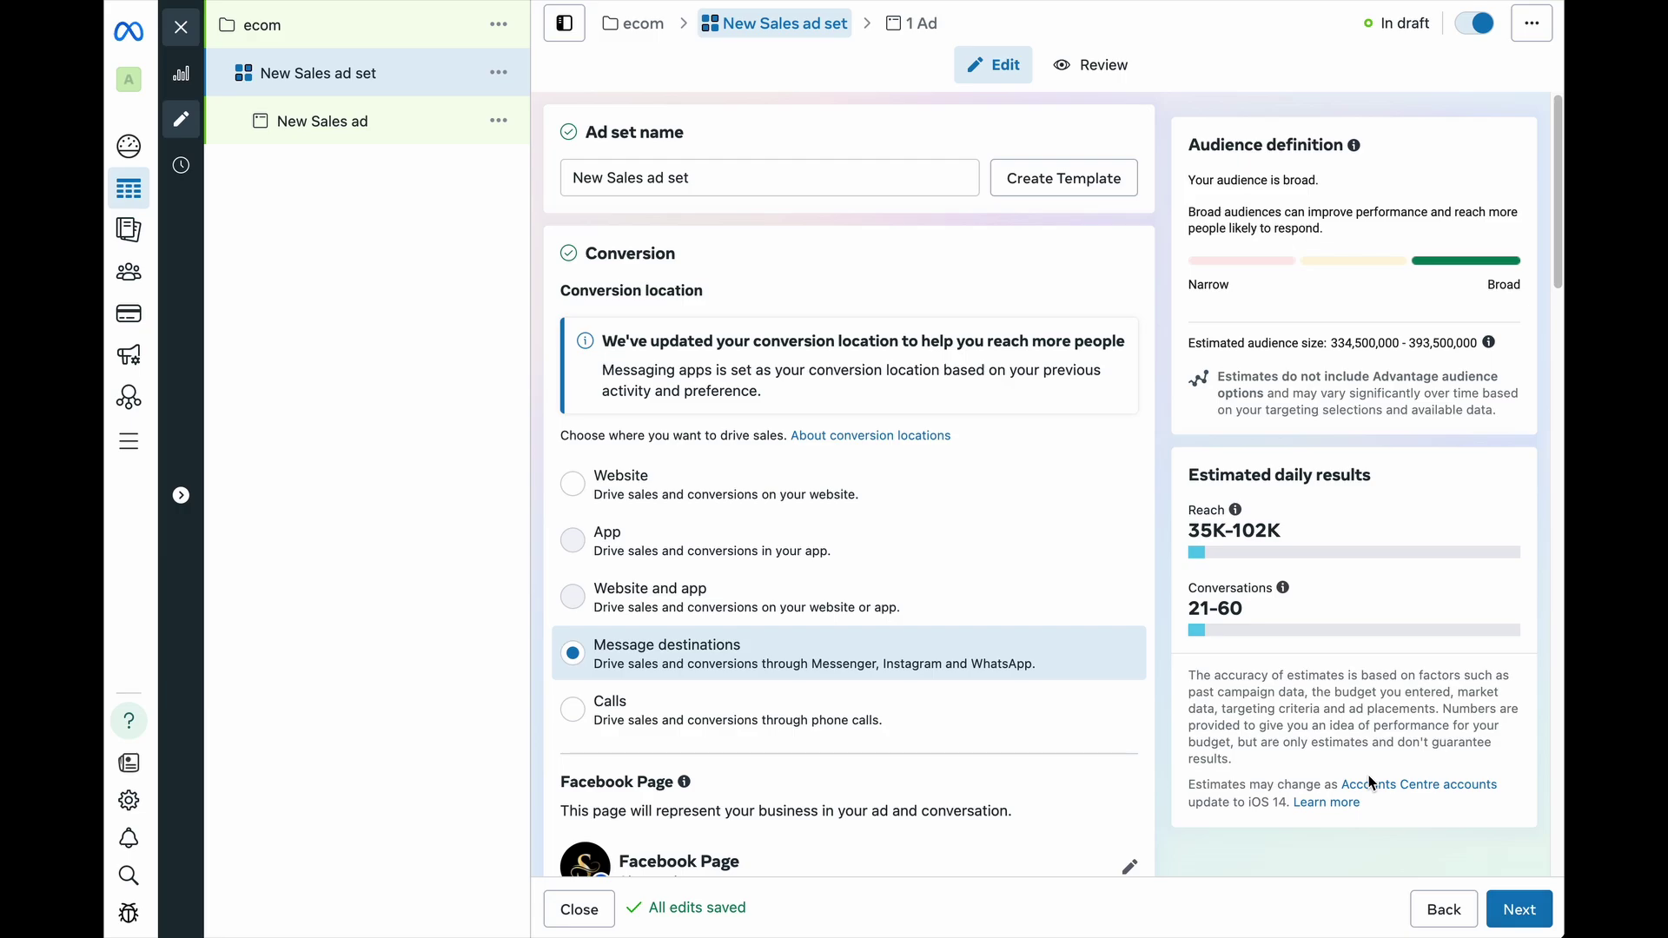
- Set the ad set's conversion location to Website
scroll(844, 599, "down", 2)
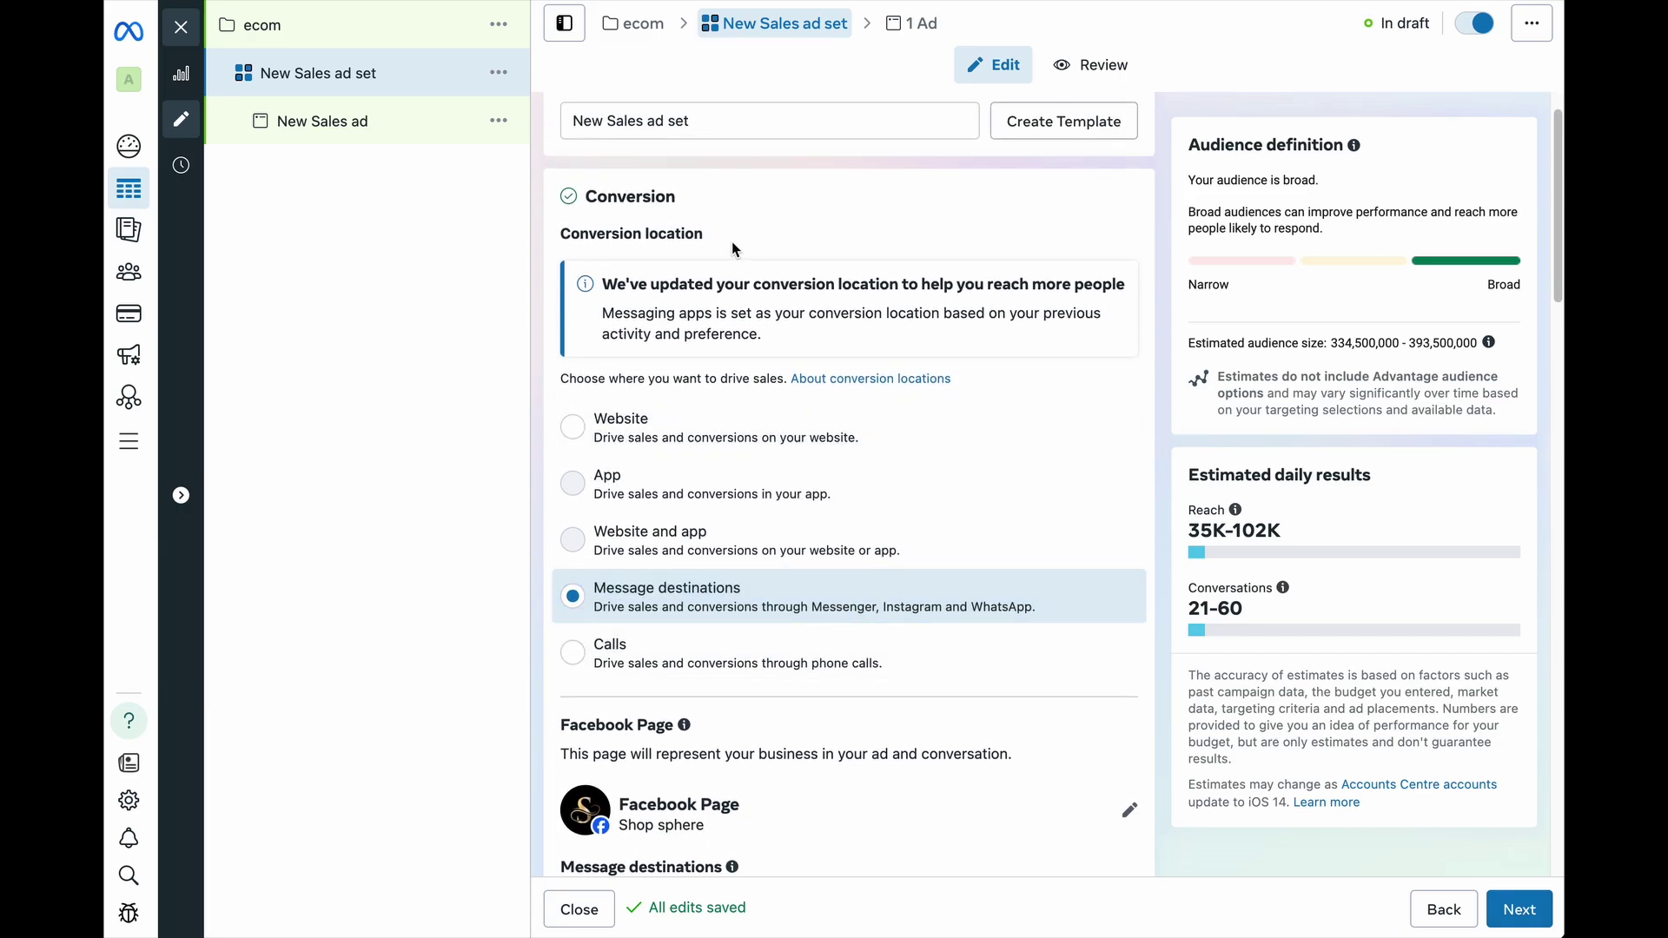
scroll(734, 217, "up", 2)
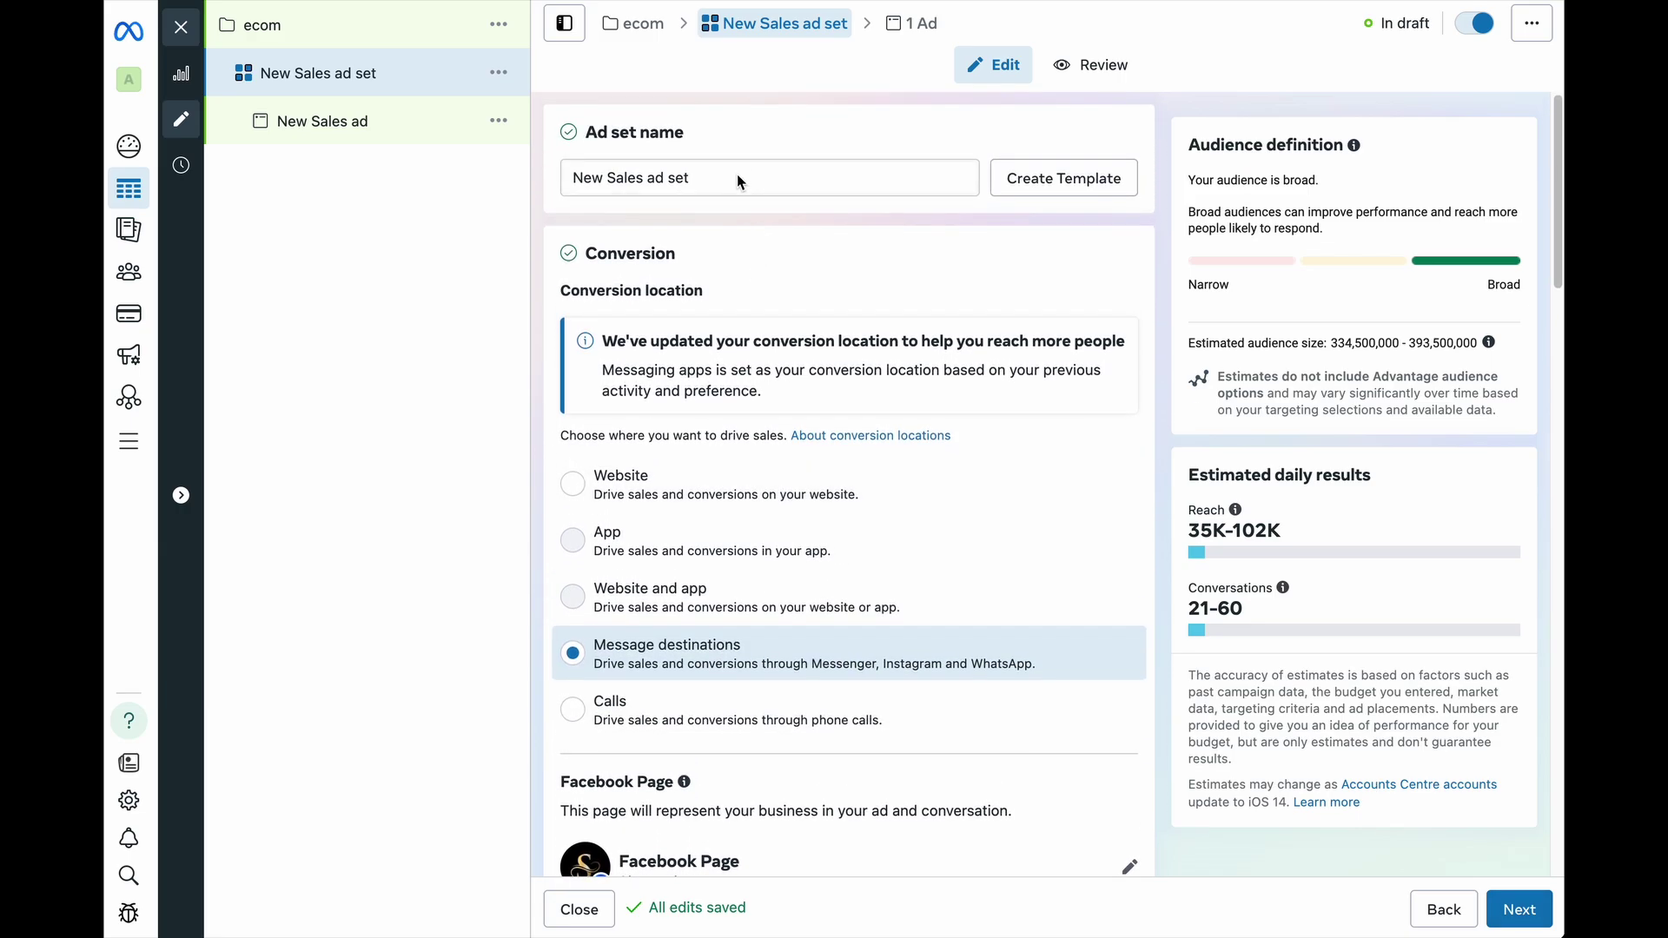
scroll(851, 300, "down", 2)
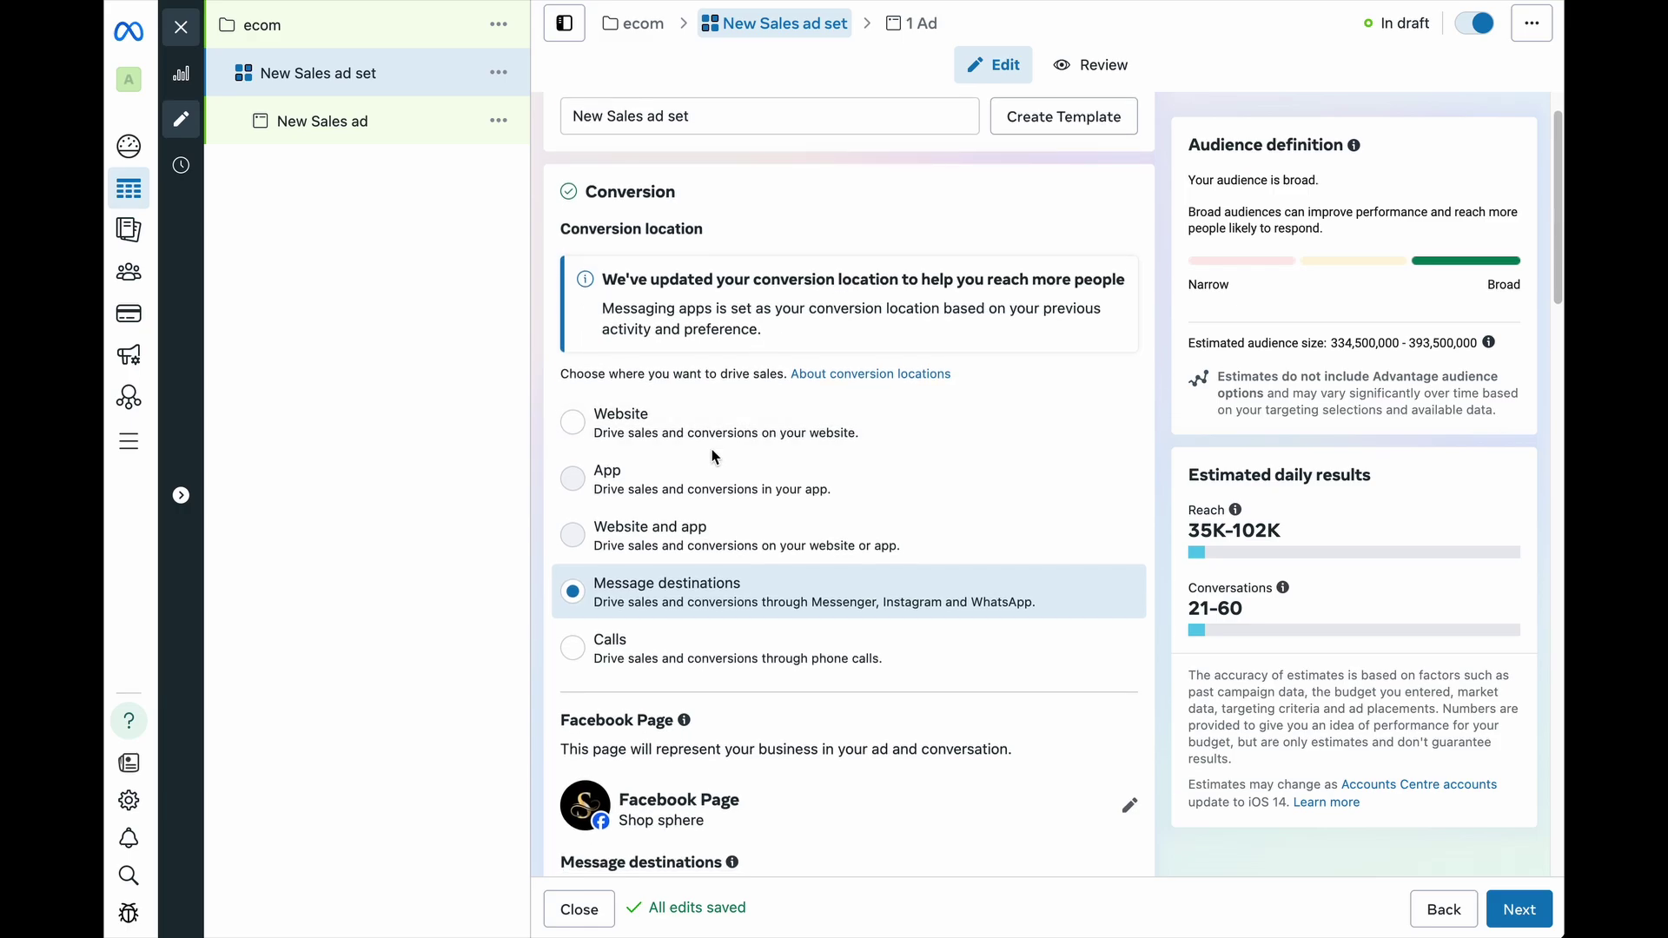
left_click(578, 433)
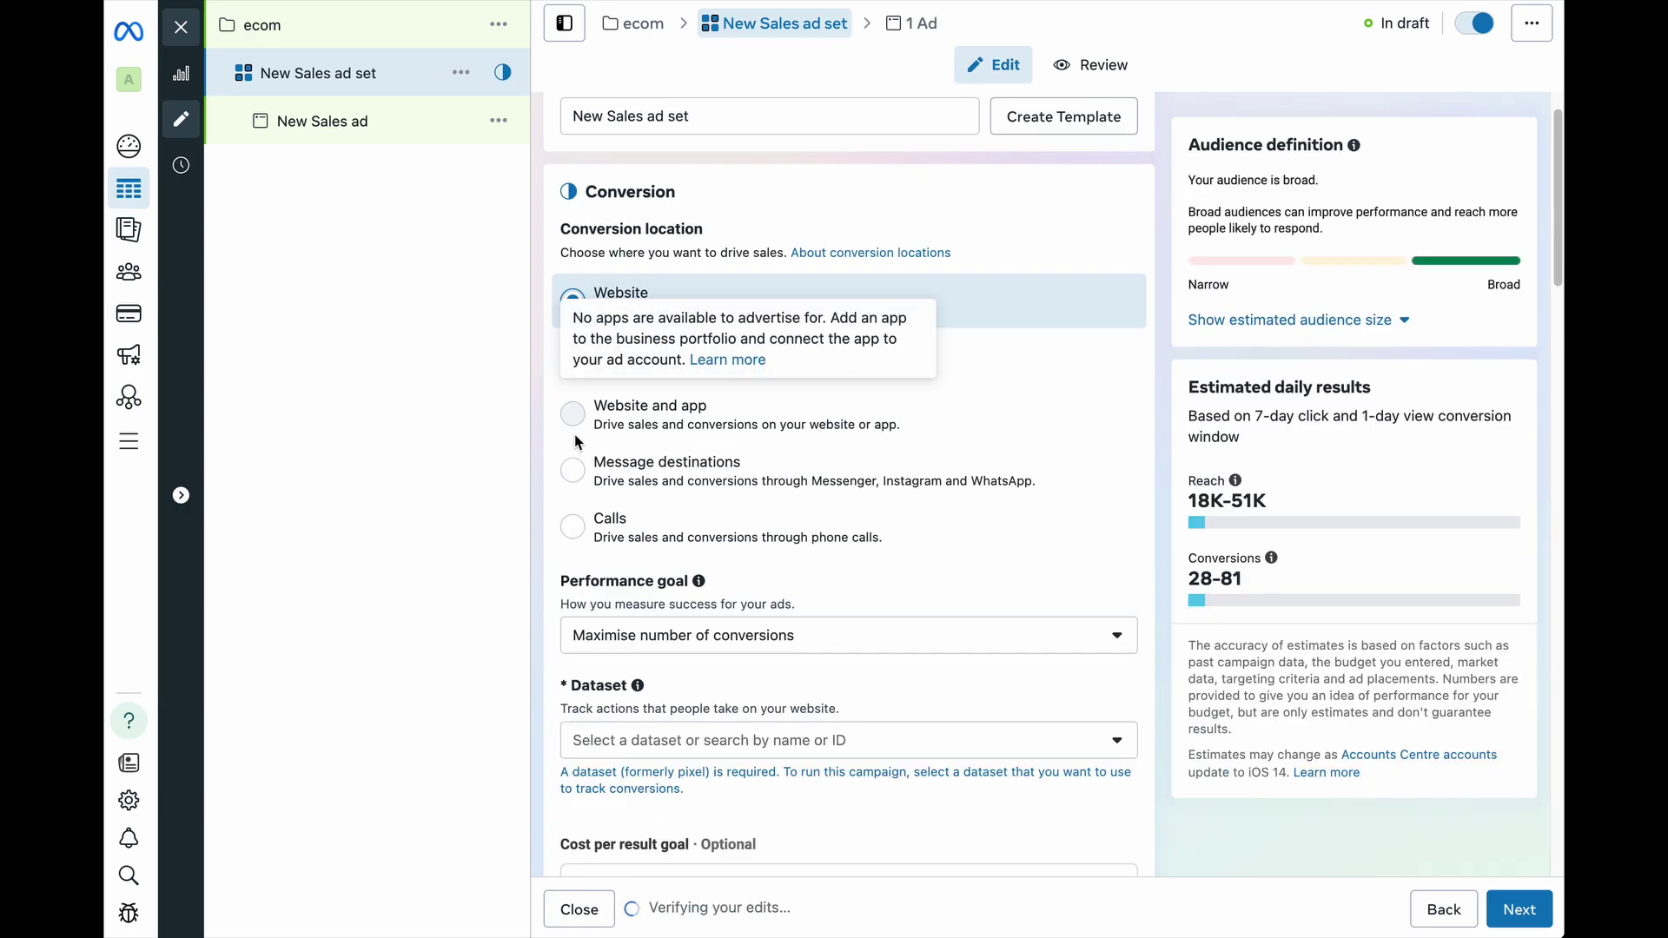
- Keep the performance goal at Maximise number of conversions and choose the shop now dataset for tracking
scroll(704, 610, "down", 1)
left_click(707, 596)
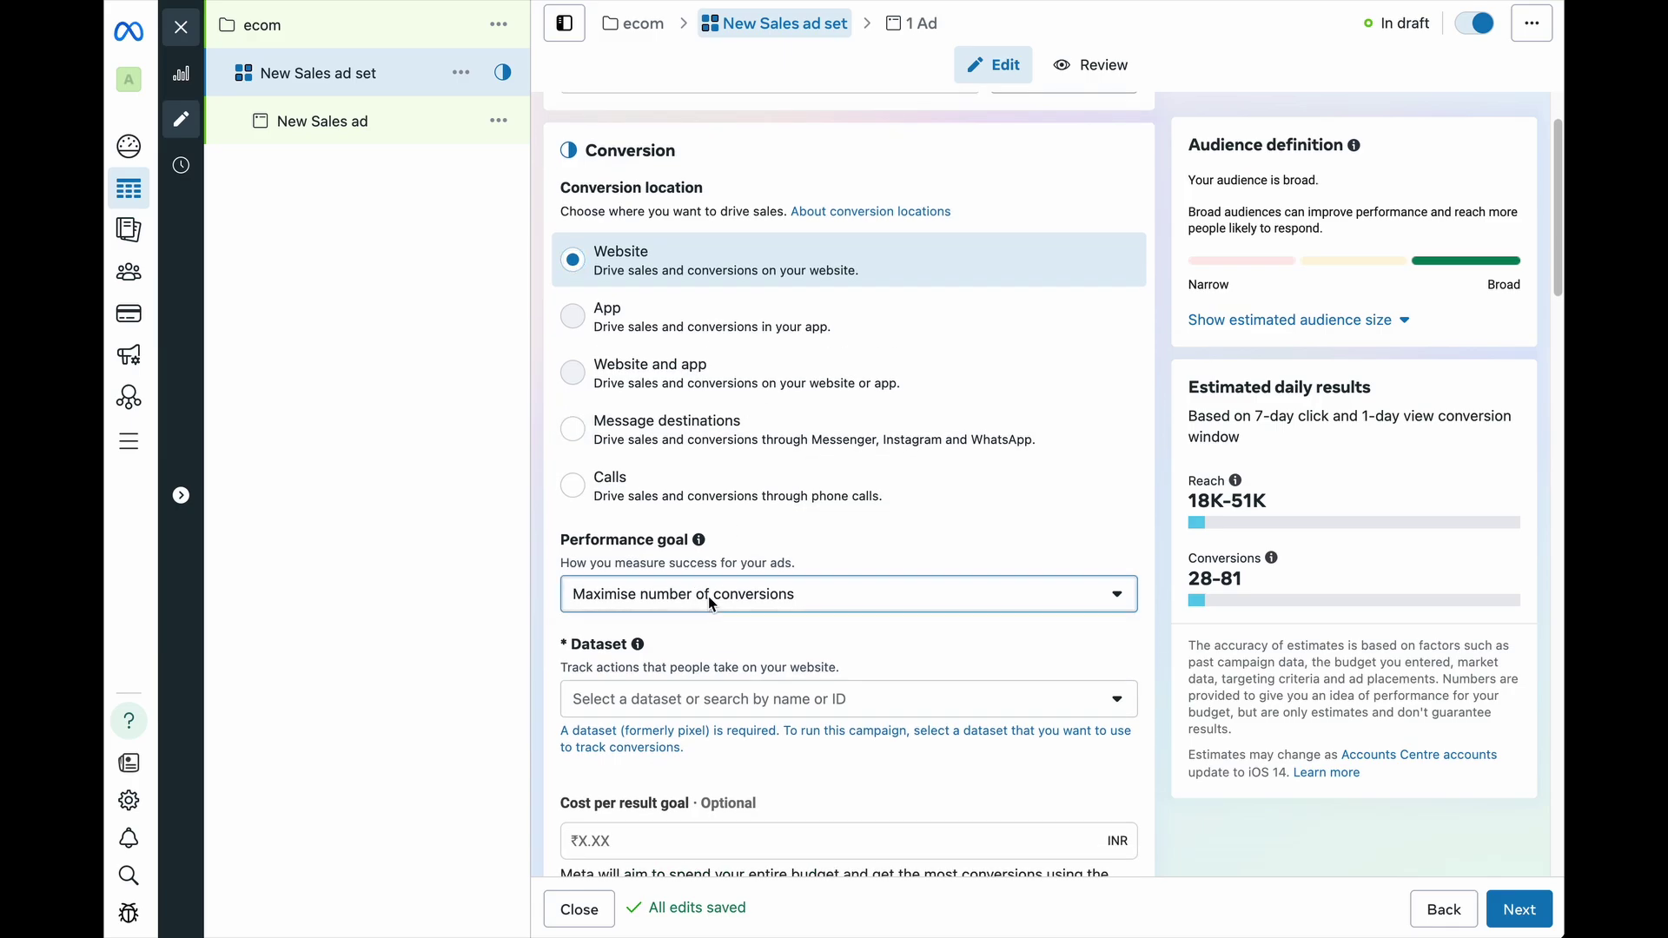
left_click(707, 596)
scroll(712, 601, "down", 1)
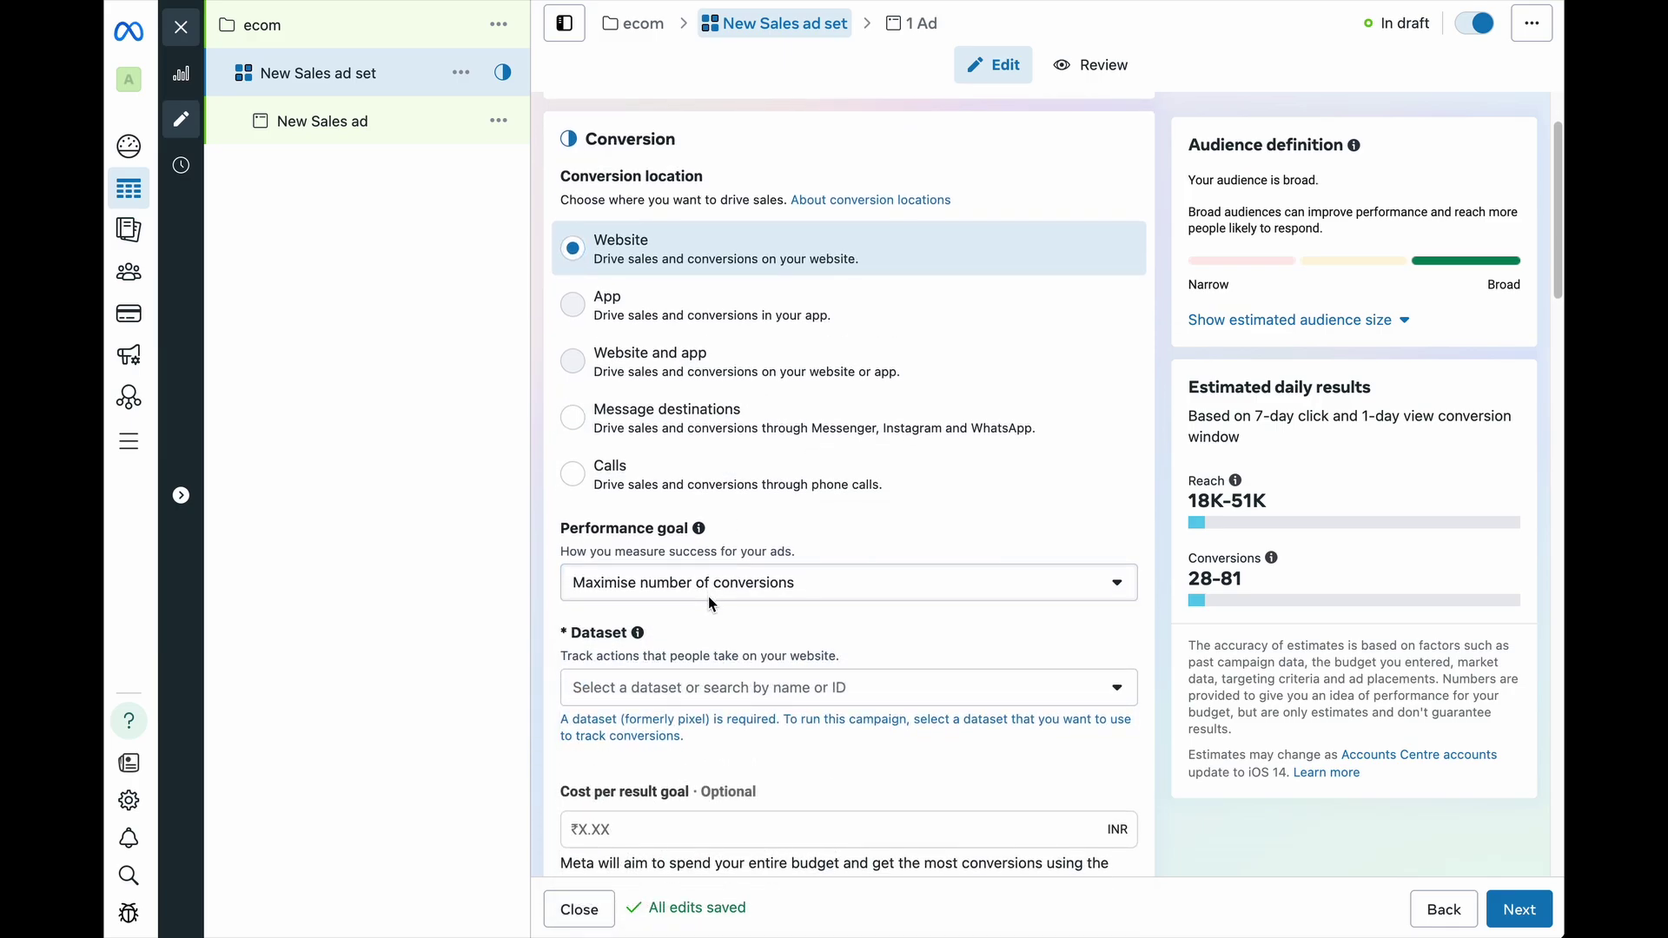
left_click(696, 666)
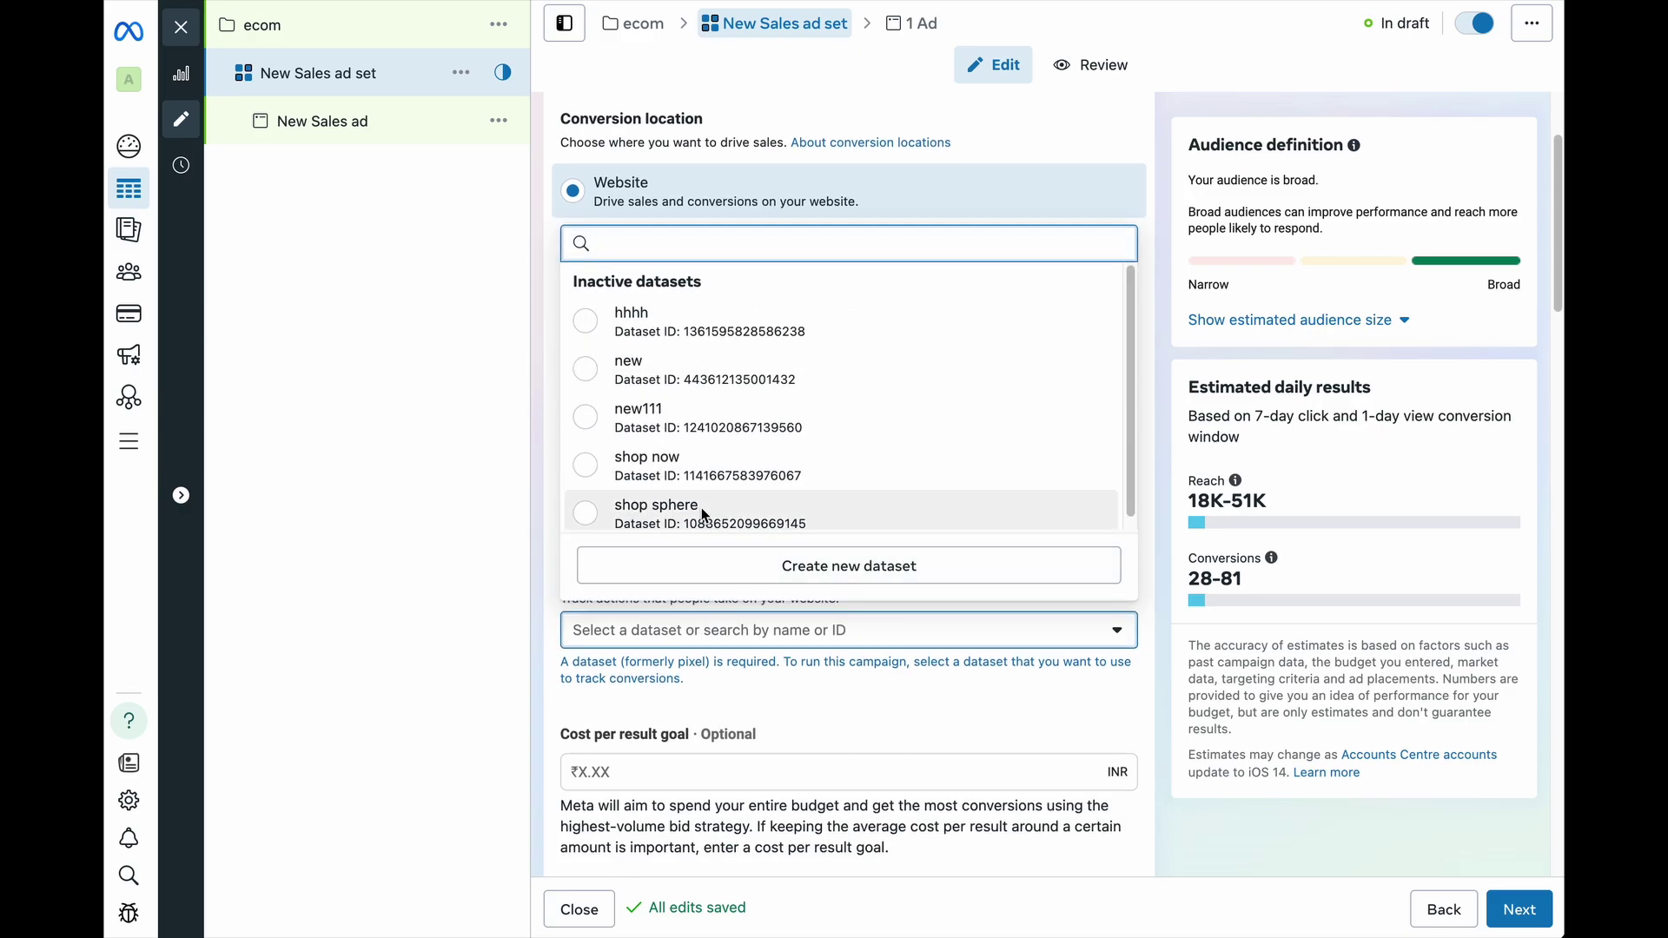
left_click(664, 462)
- Choose Purchase as the ad set's conversion event
scroll(662, 460, "down", 4)
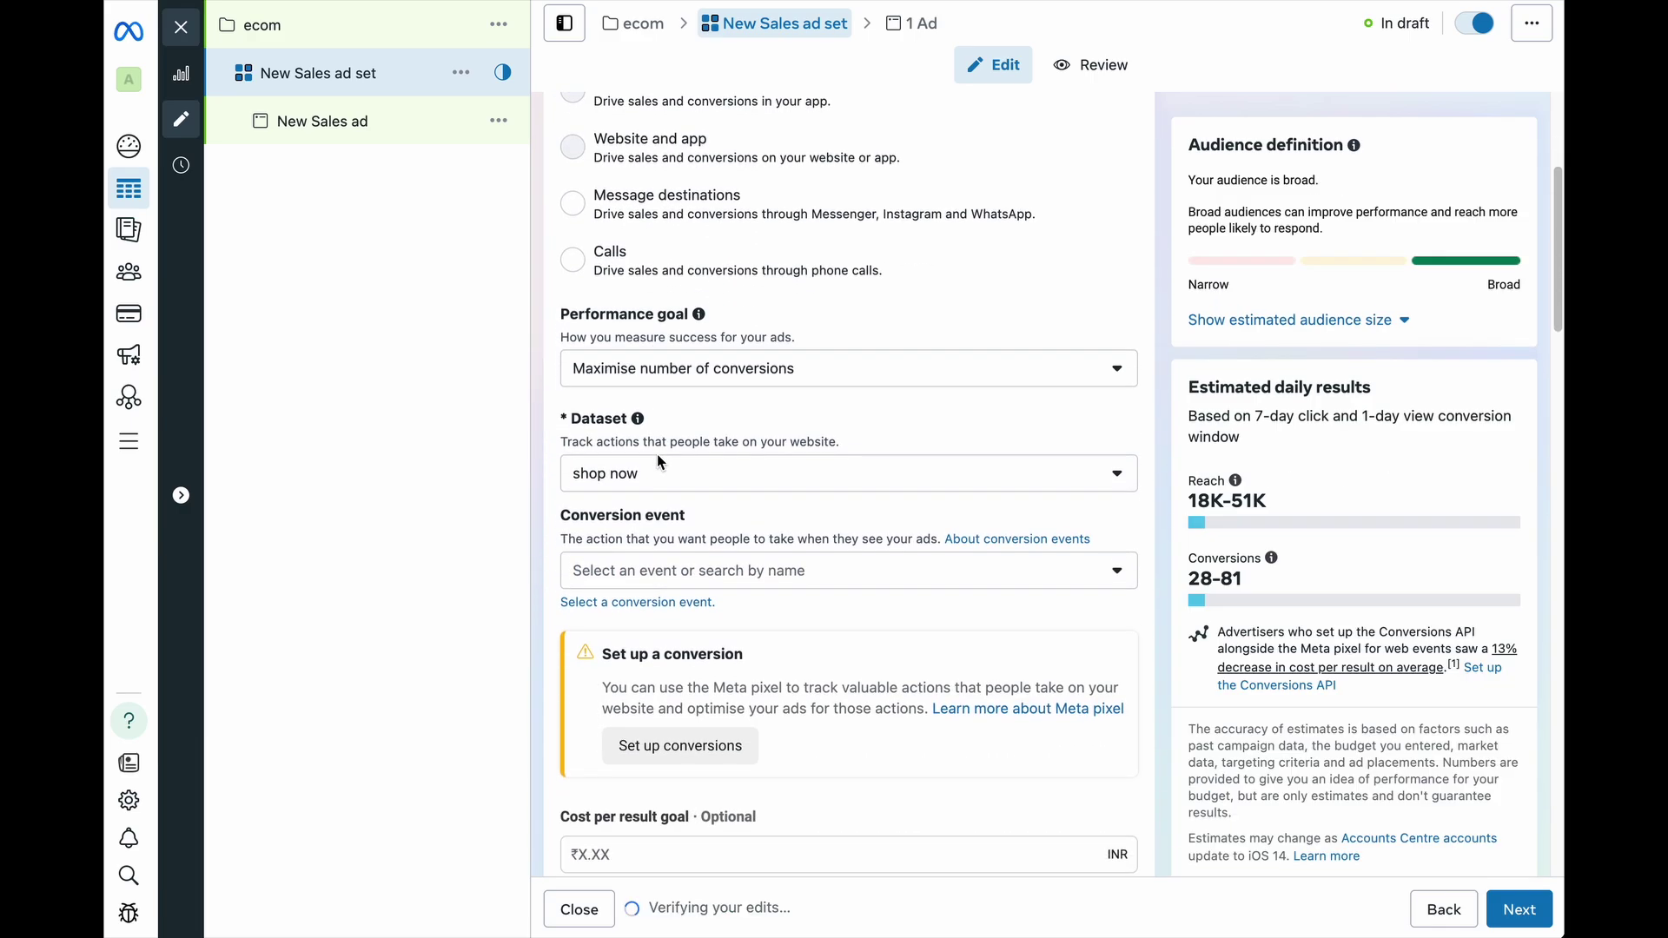
scroll(660, 463, "down", 3)
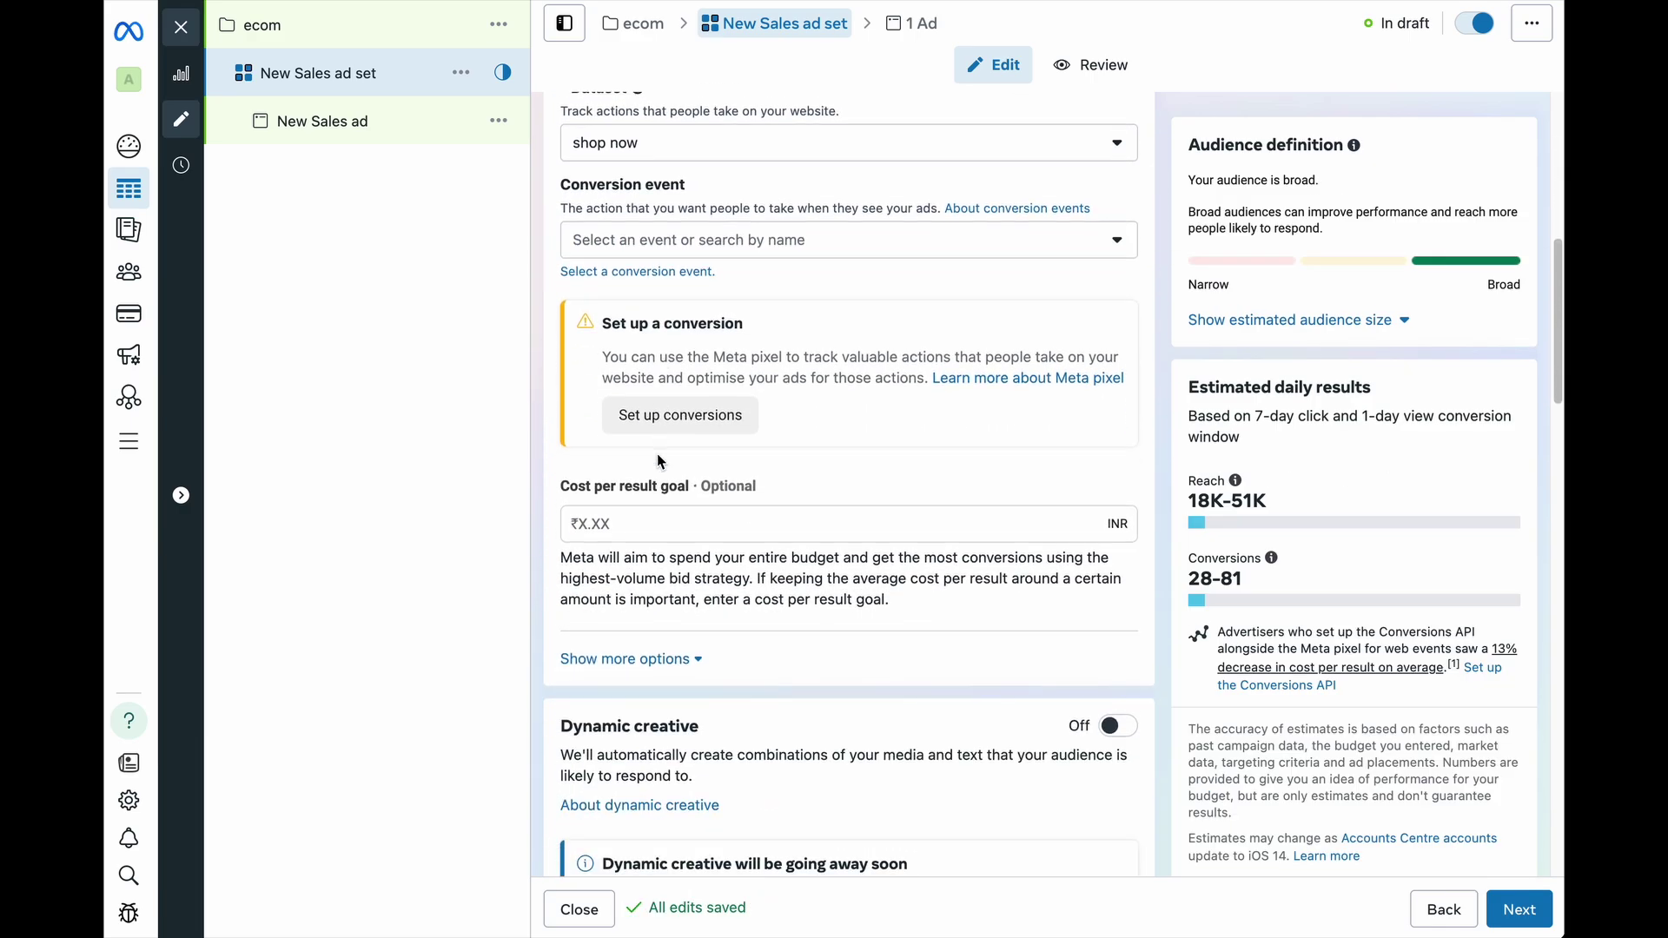
scroll(660, 462, "up", 1)
left_click(725, 269)
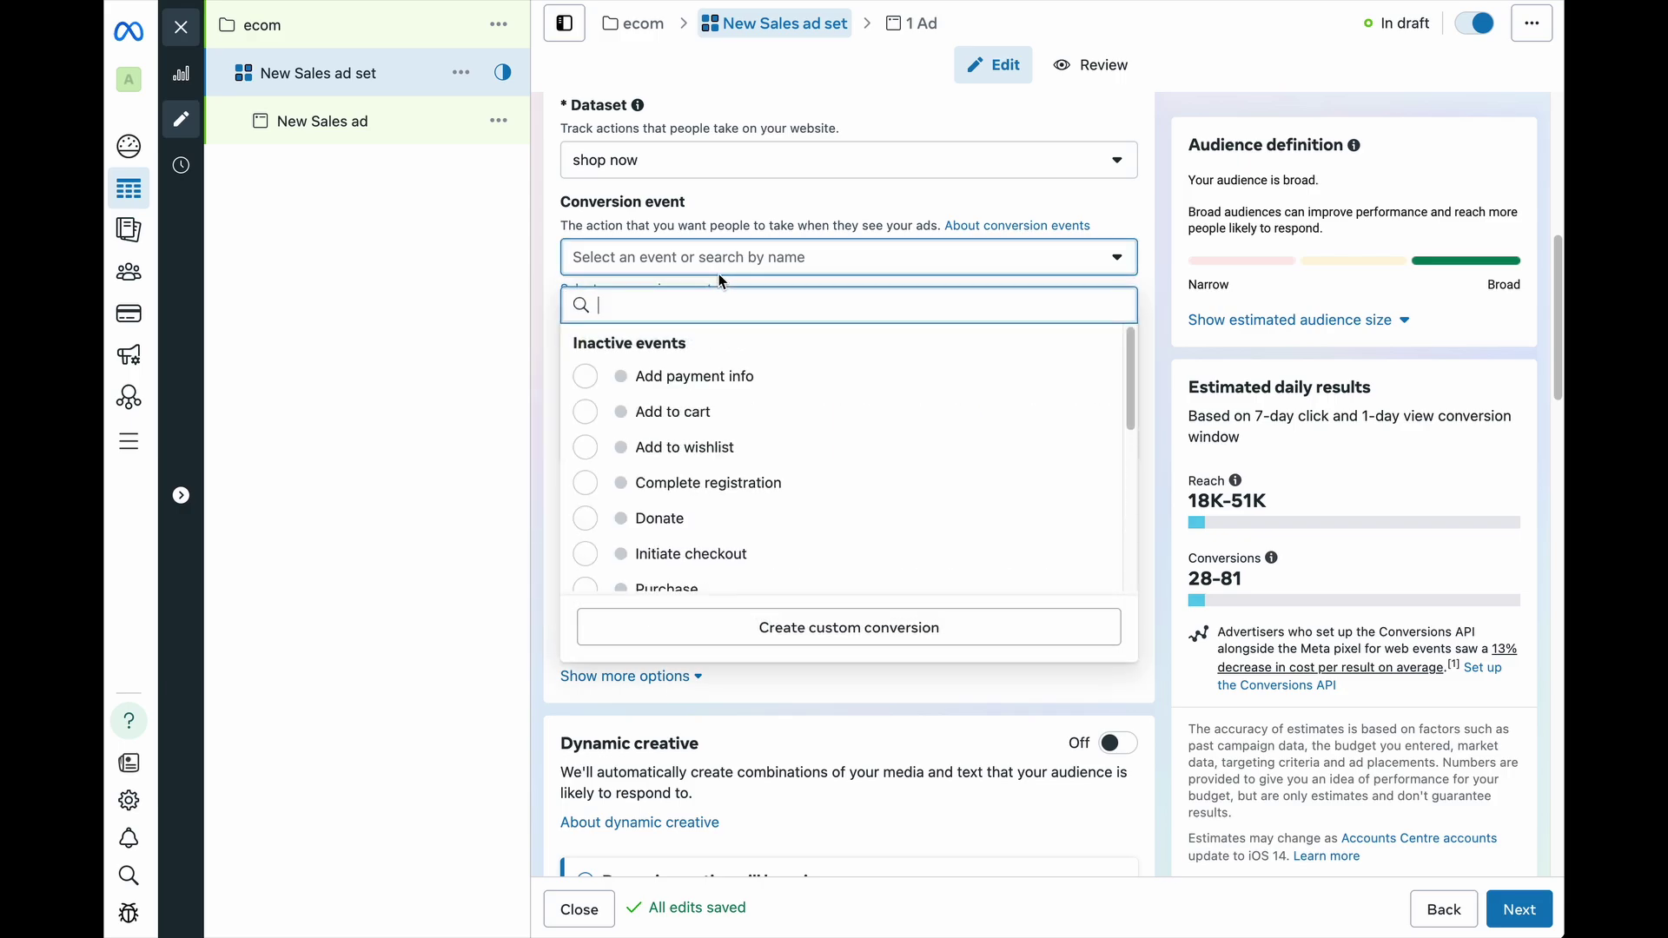
scroll(731, 434, "down", 2)
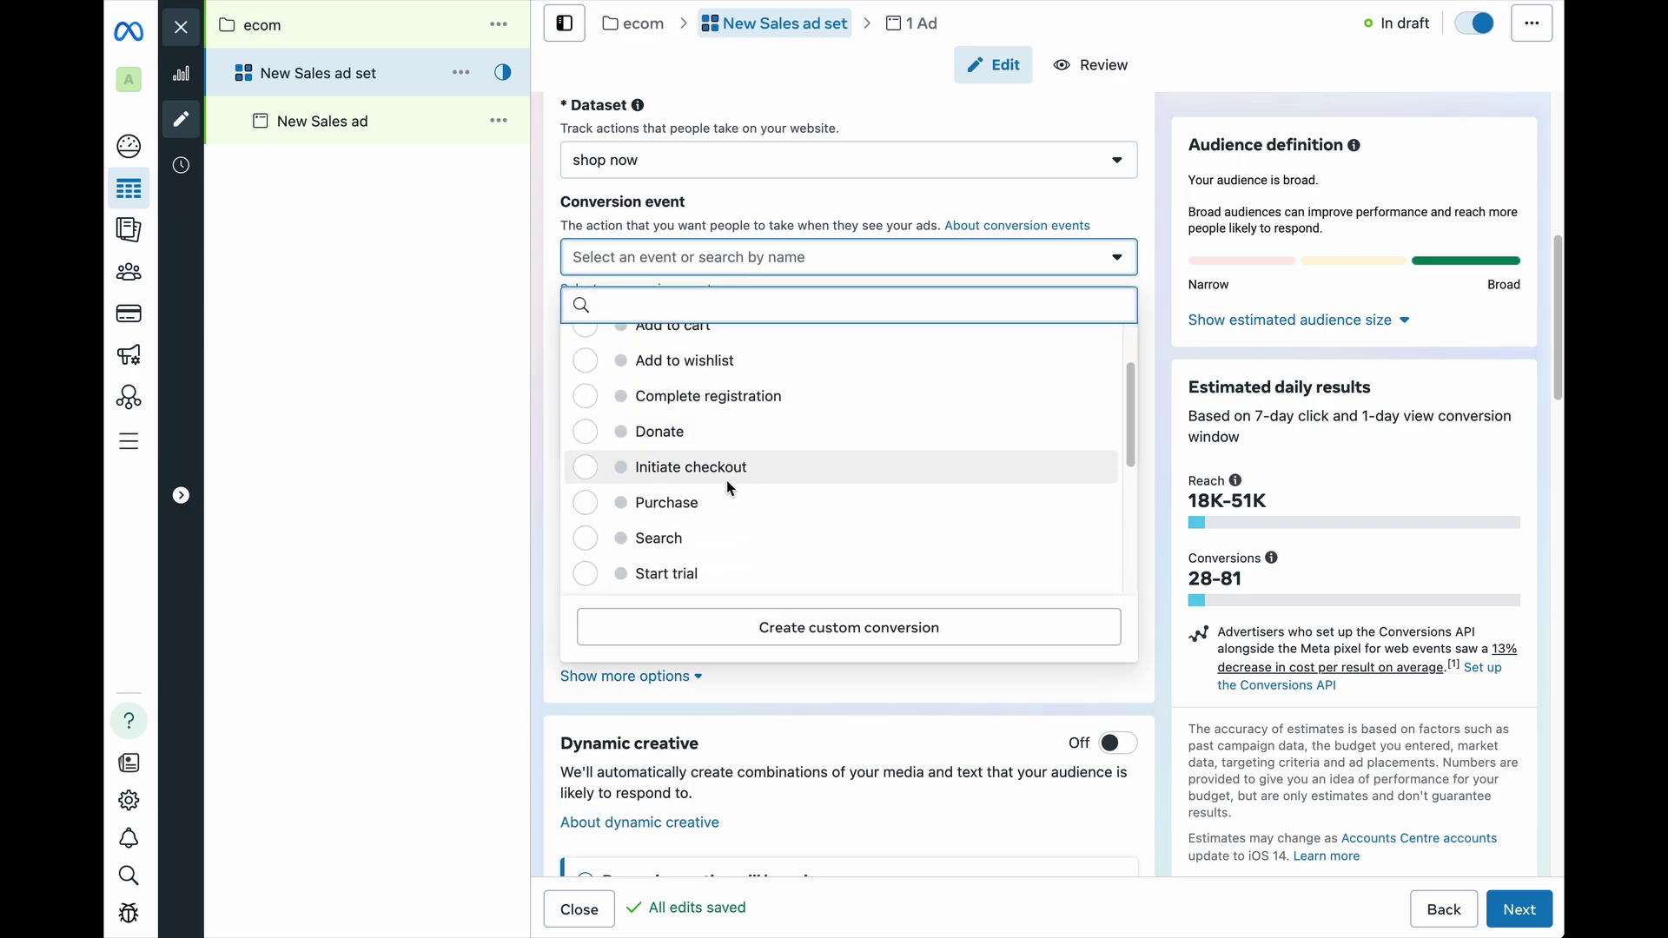
left_click(678, 516)
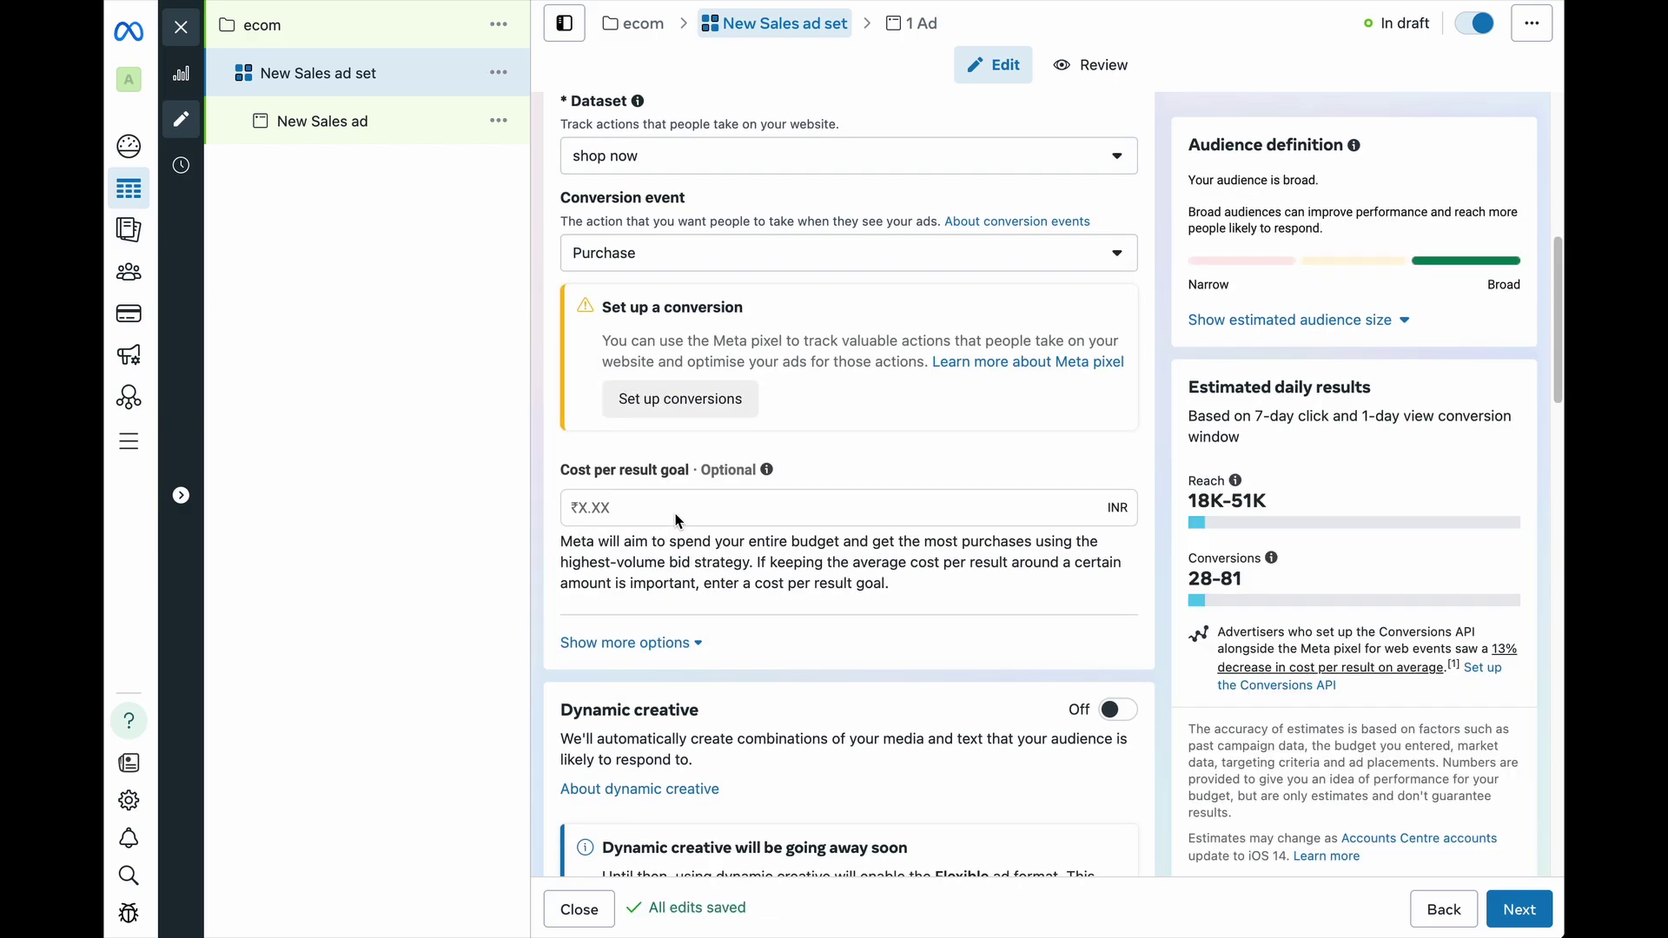
- Set the ad set's daily budget to ₹200.00
scroll(691, 286, "up", 3)
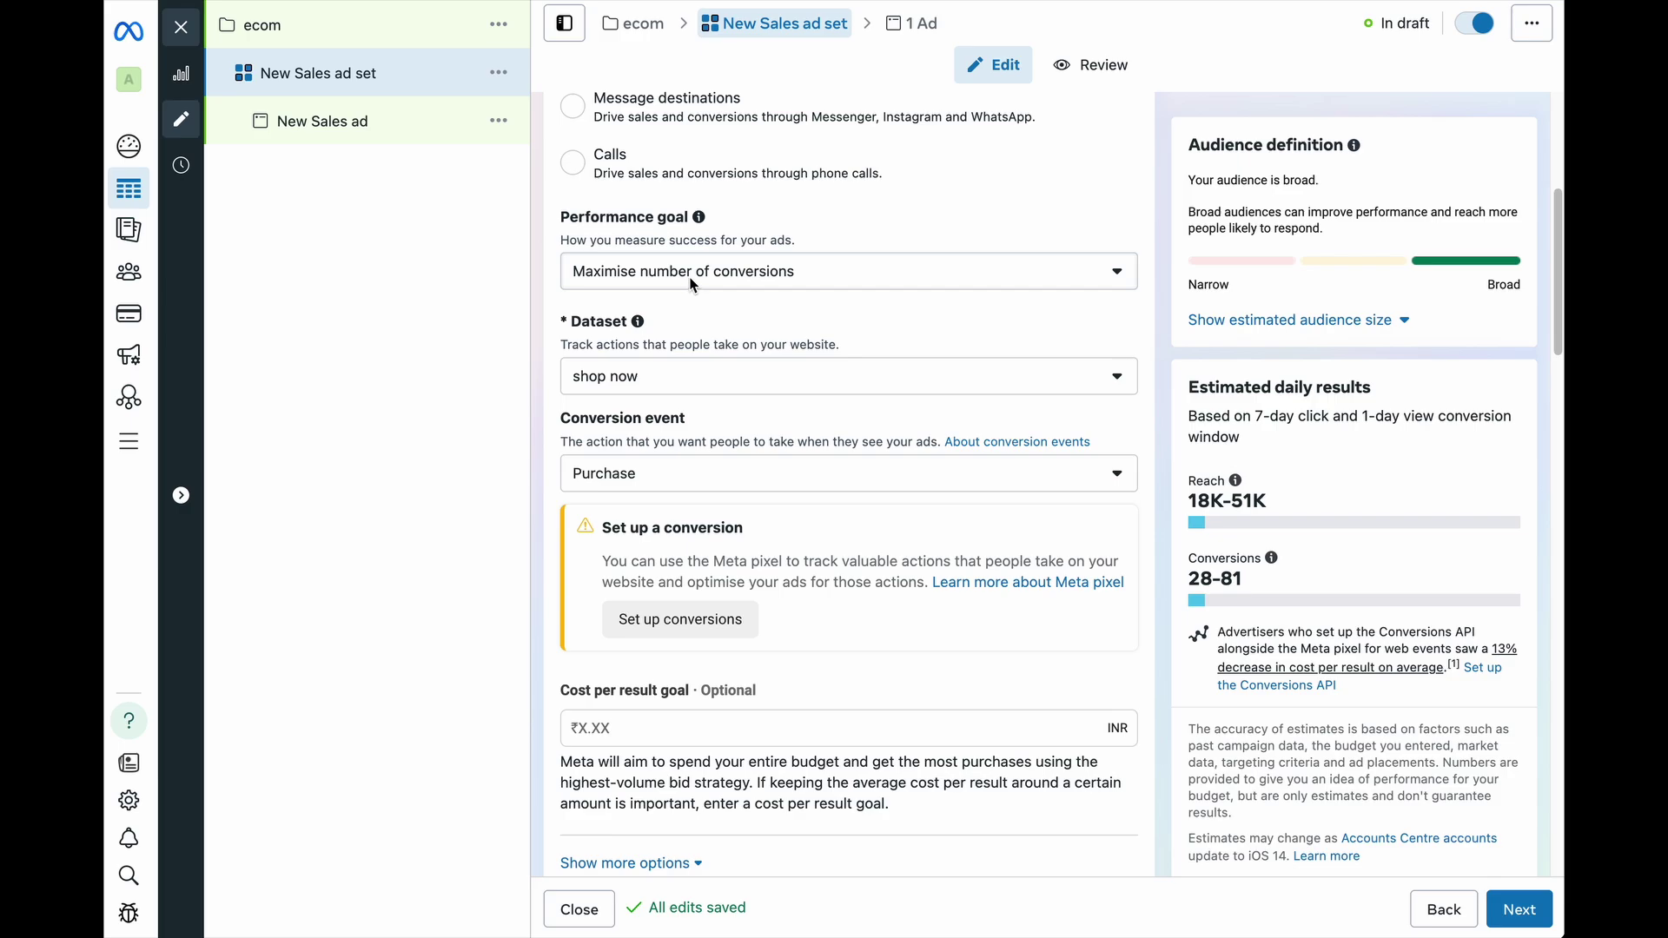
scroll(690, 282, "down", 1)
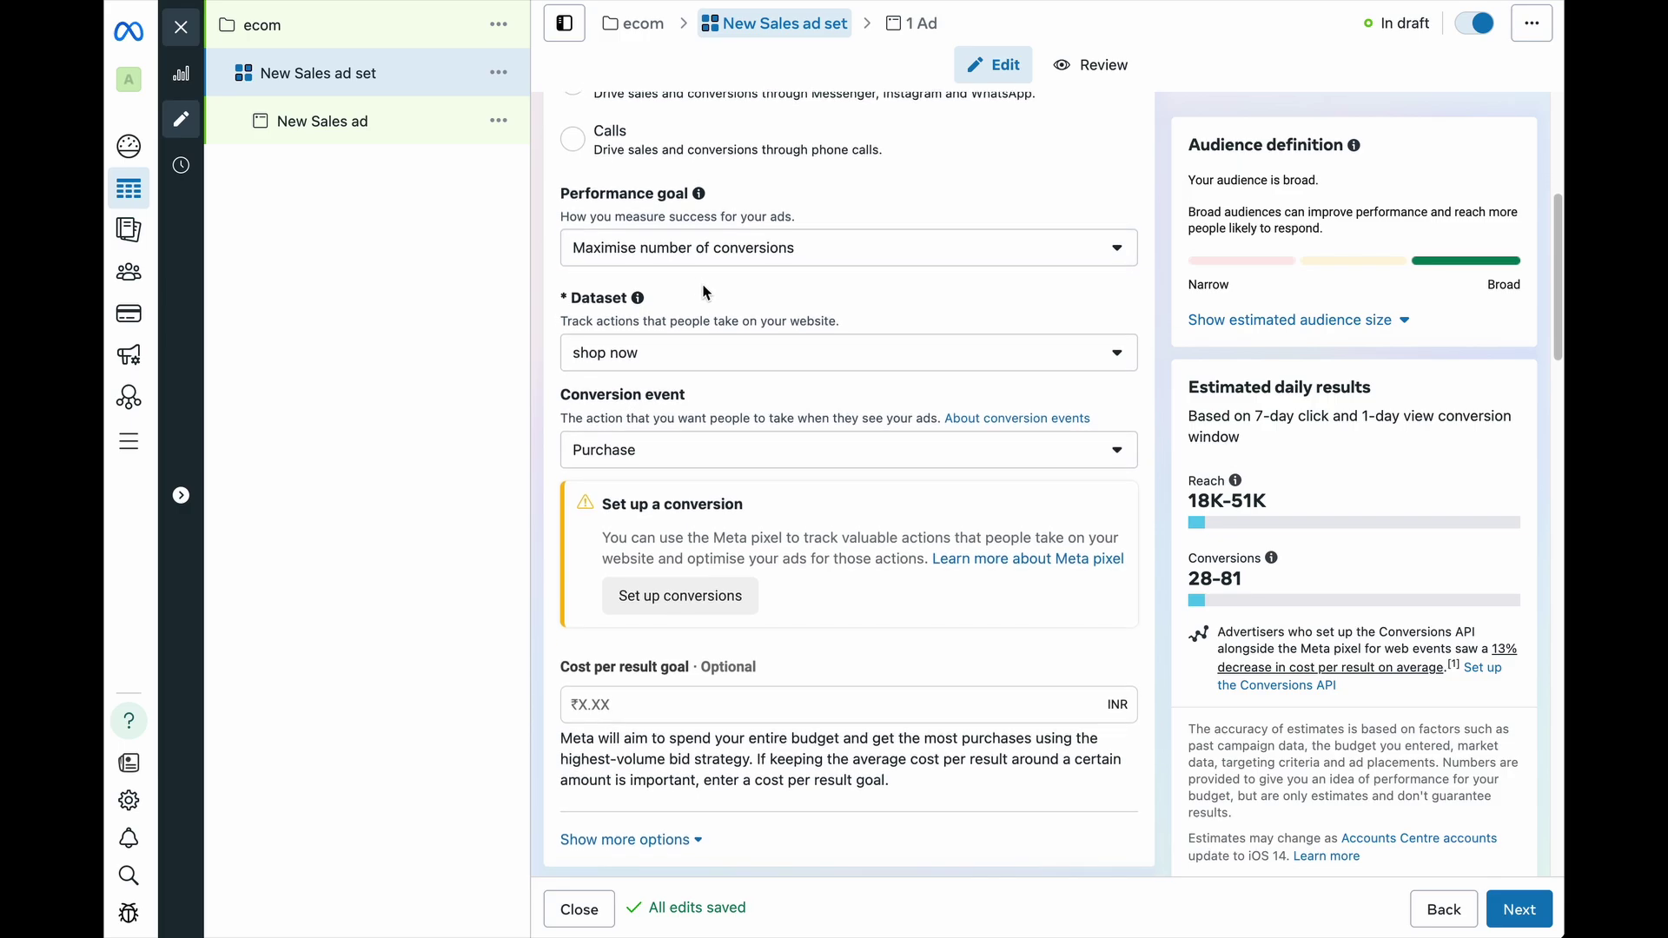
scroll(704, 285, "down", 1)
scroll(716, 298, "down", 1)
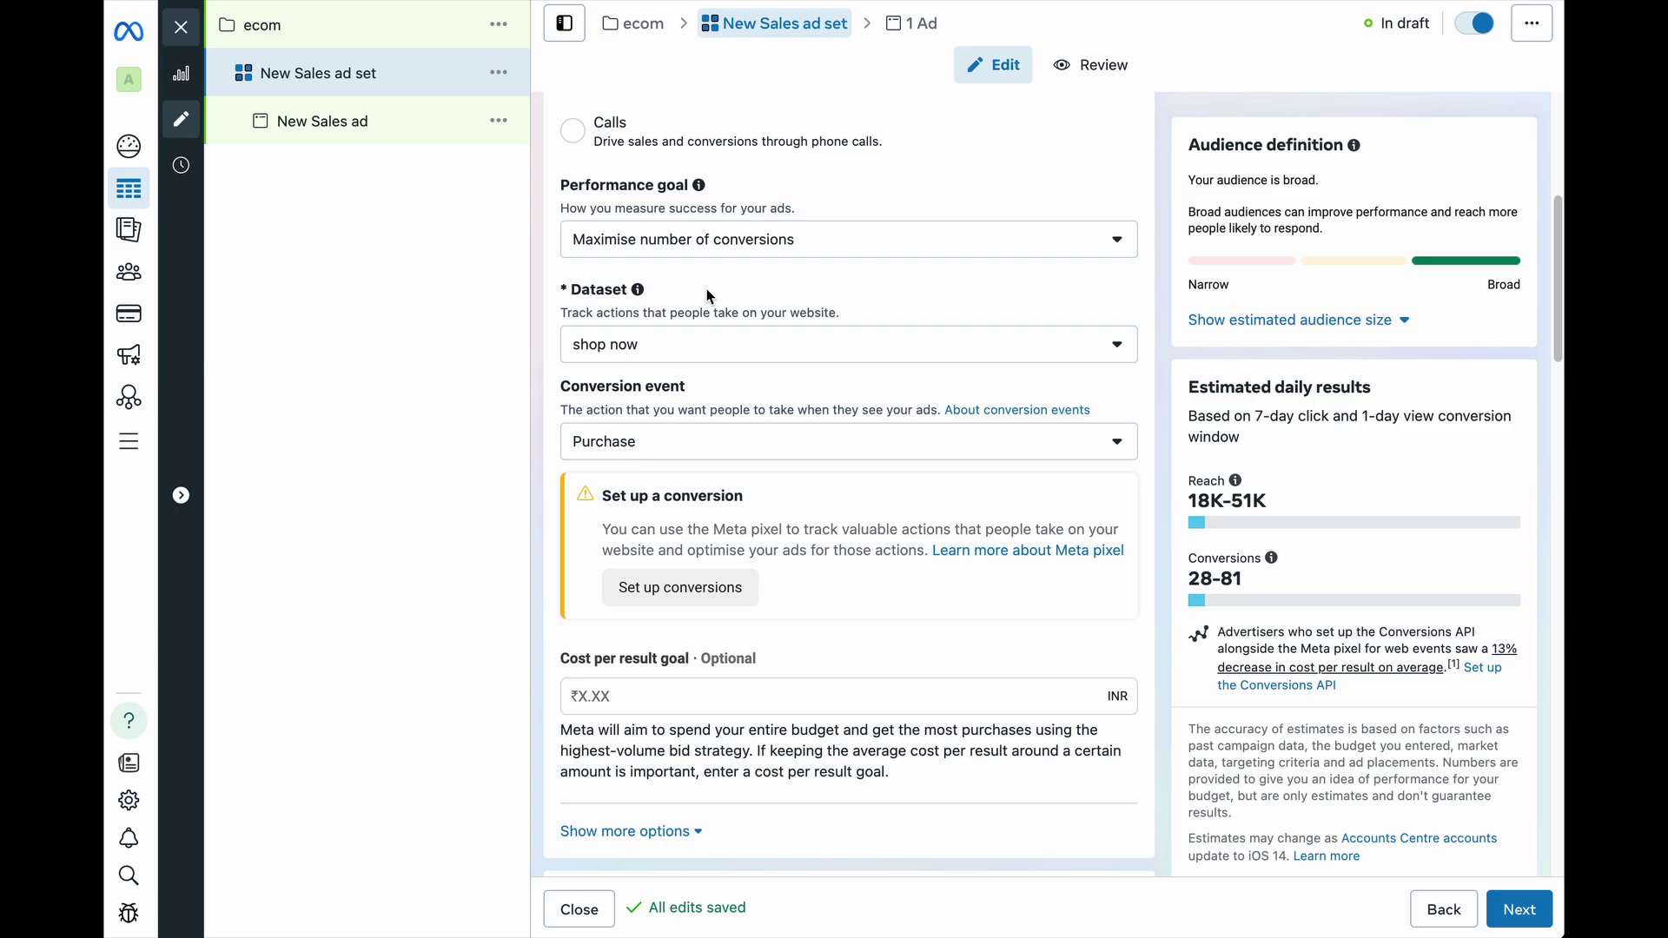
scroll(710, 296, "down", 4)
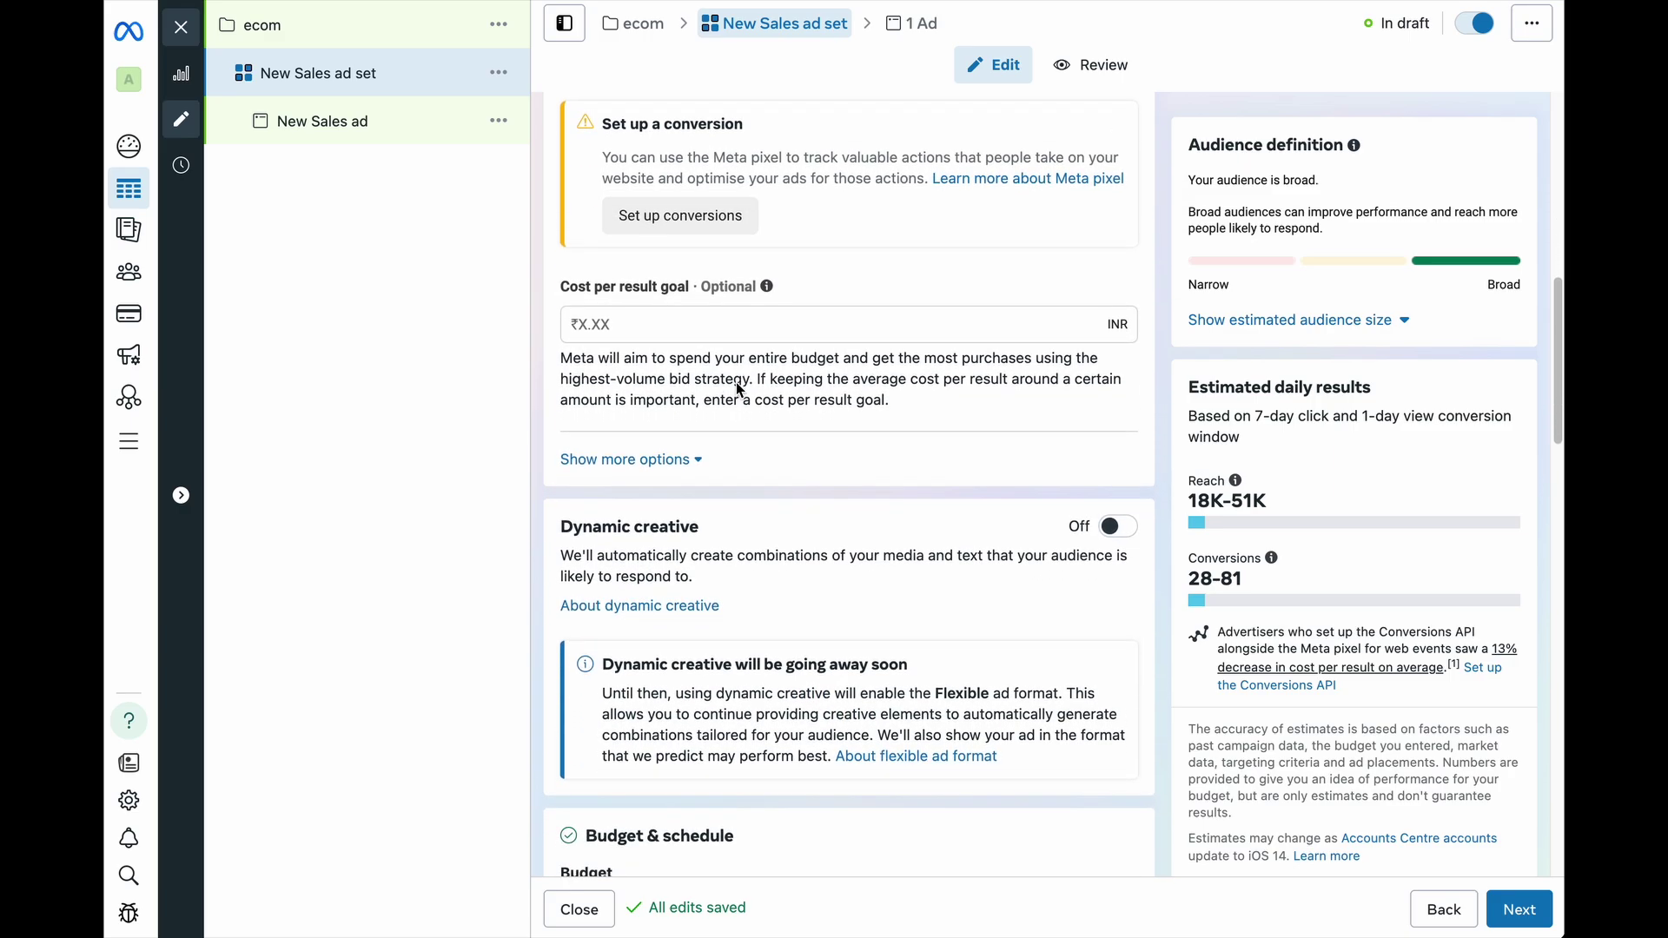
scroll(770, 467, "down", 4)
scroll(773, 469, "down", 2)
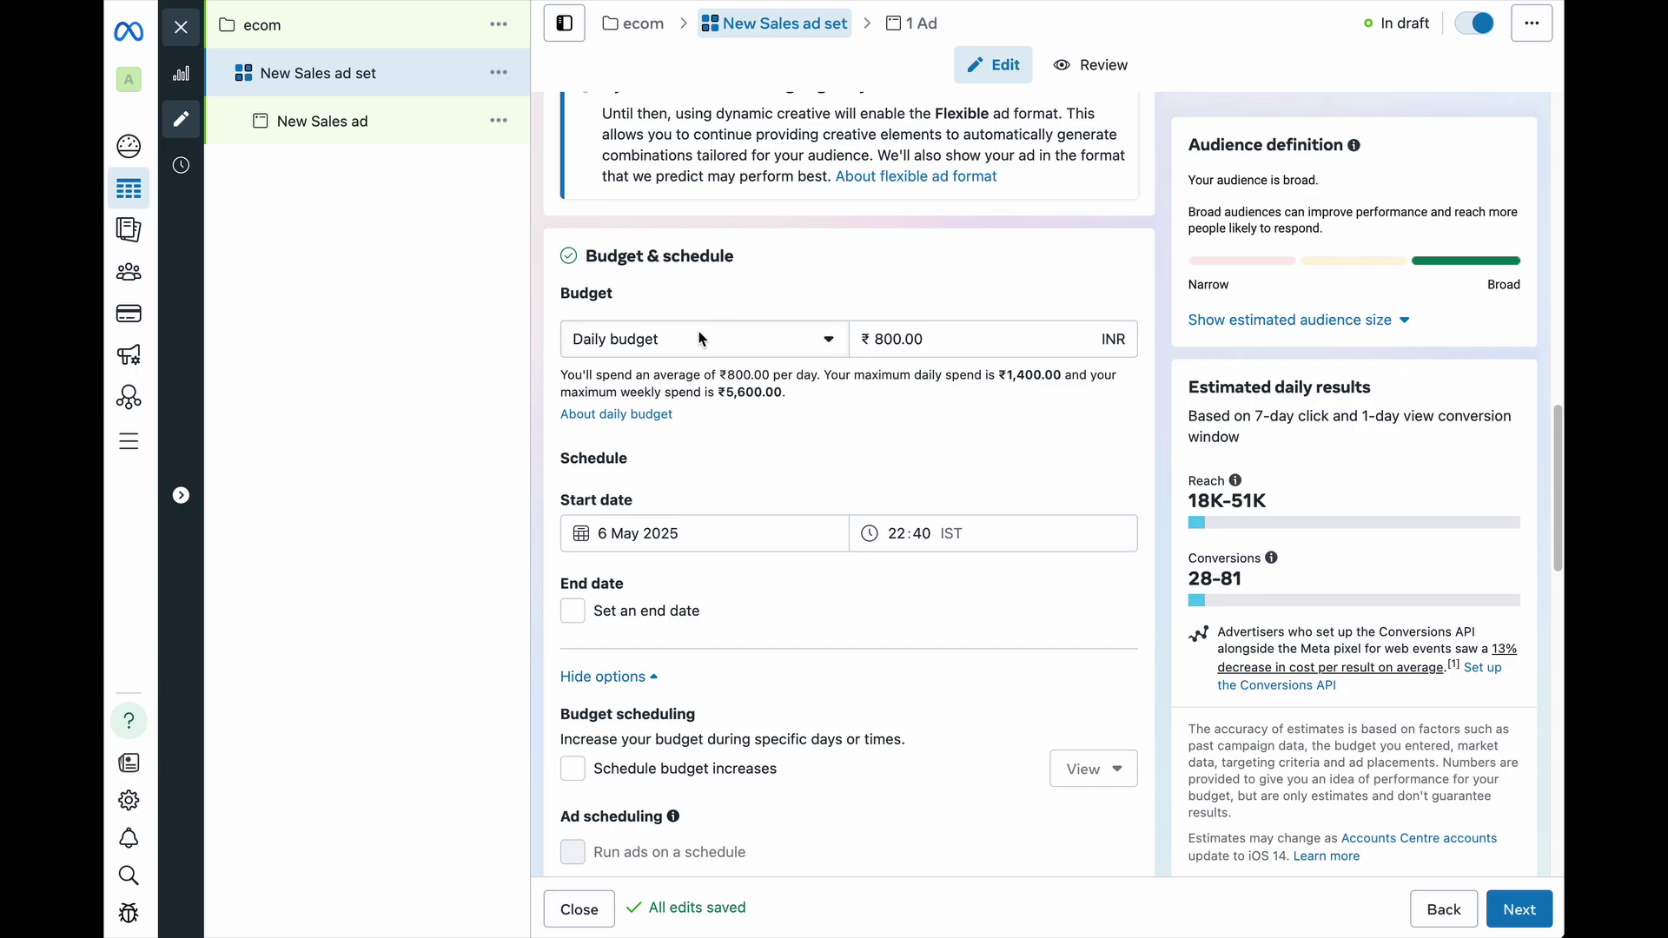
left_click_drag(892, 339, 881, 343)
key("BackSpace")
type("2000")
key("BackSpace")
left_click(963, 431)
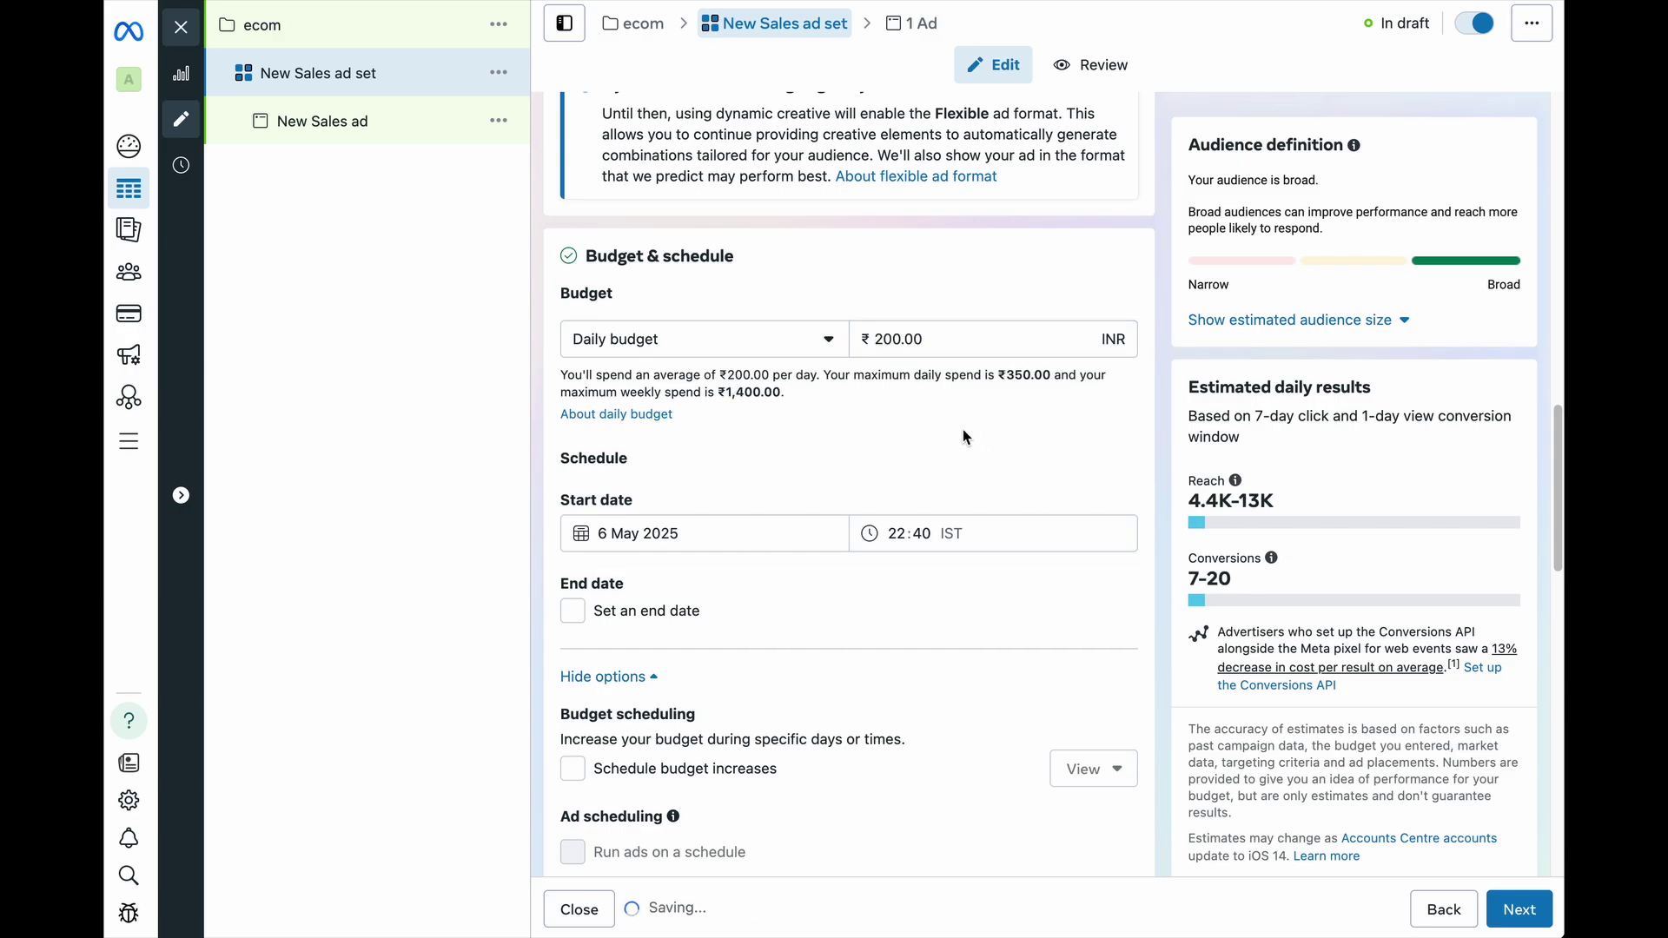
- Set the ad set's schedule to start on 10 May 2025 at 00:00
scroll(964, 431, "down", 1)
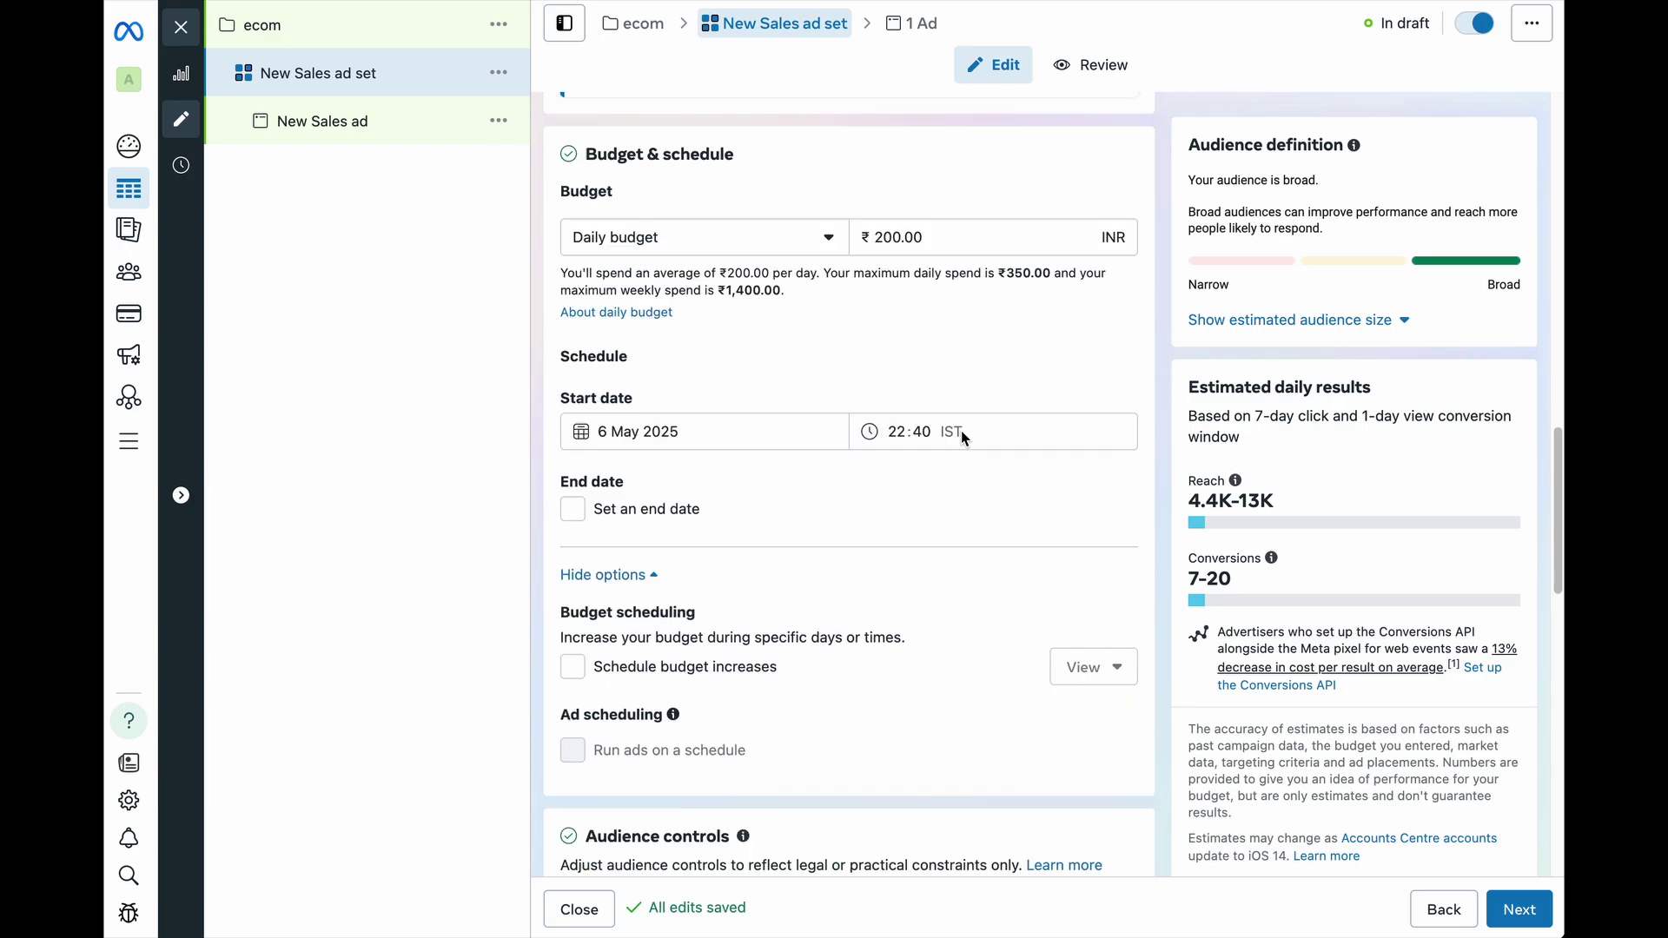
scroll(960, 430, "down", 2)
left_click(667, 330)
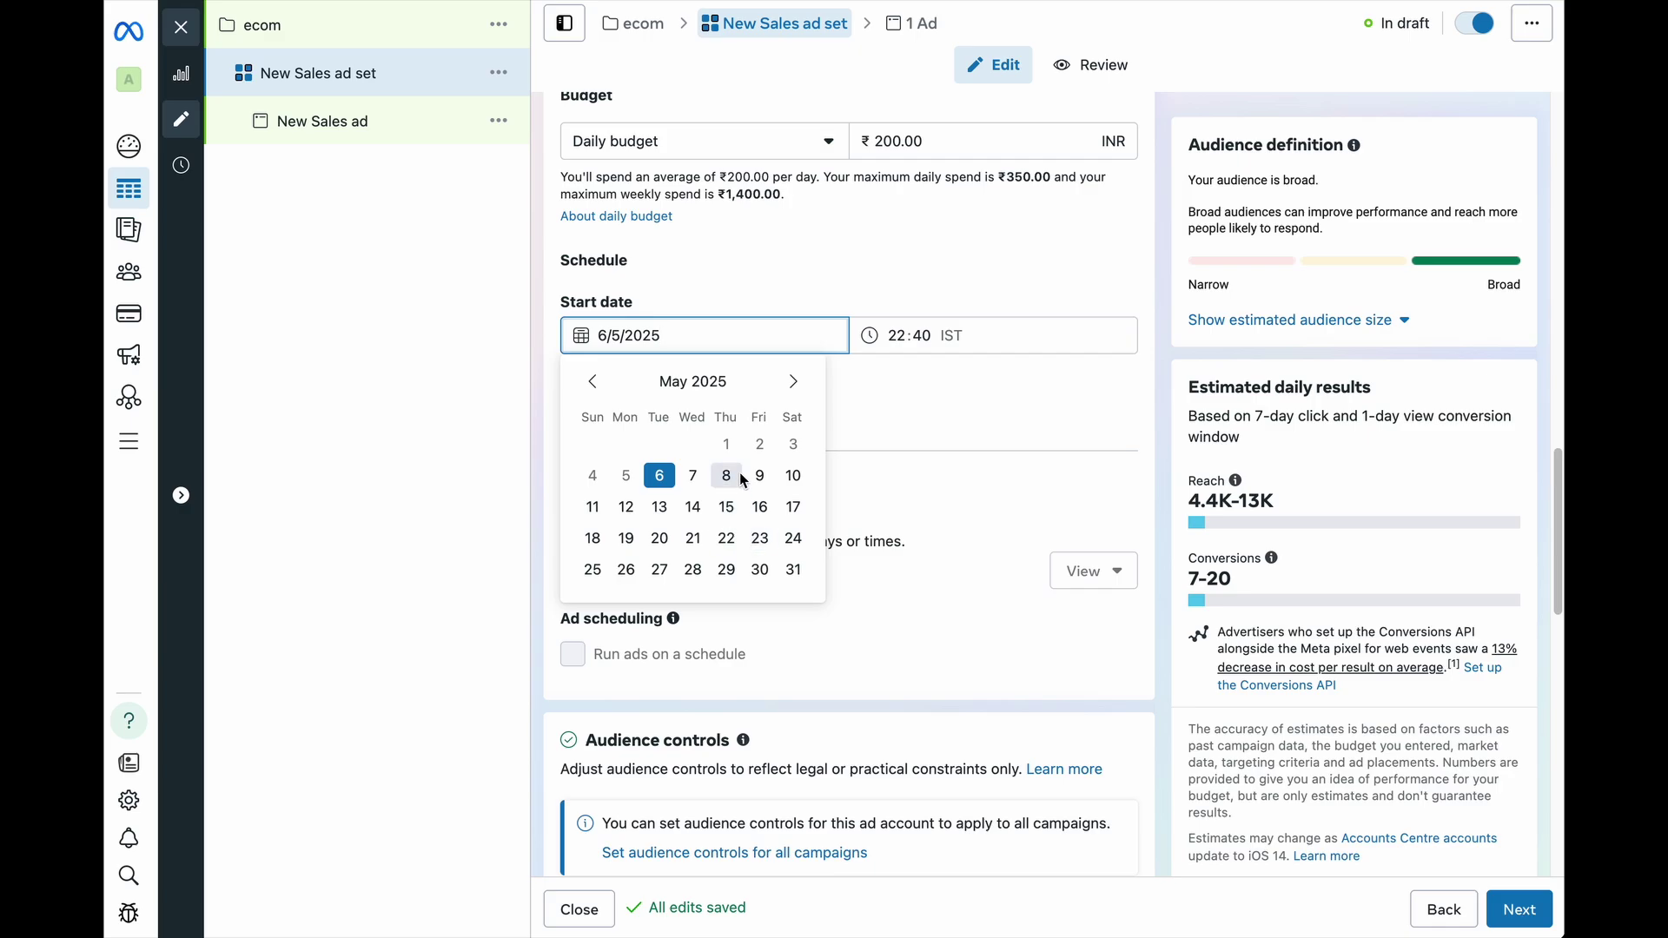
left_click(785, 479)
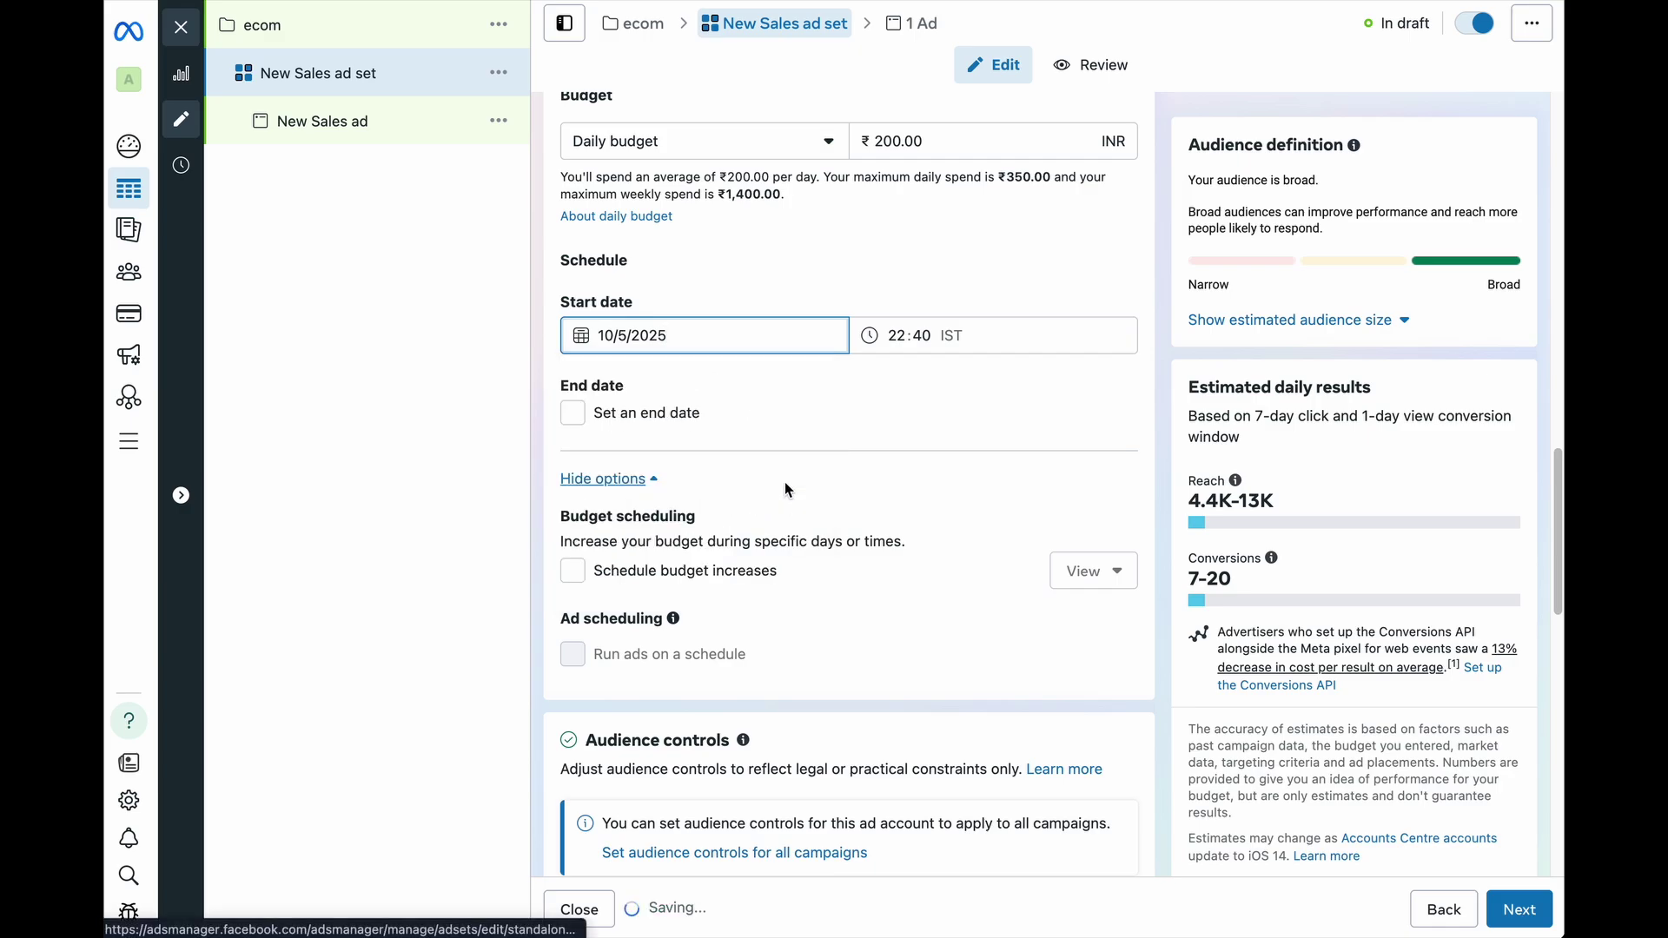
left_click(708, 335)
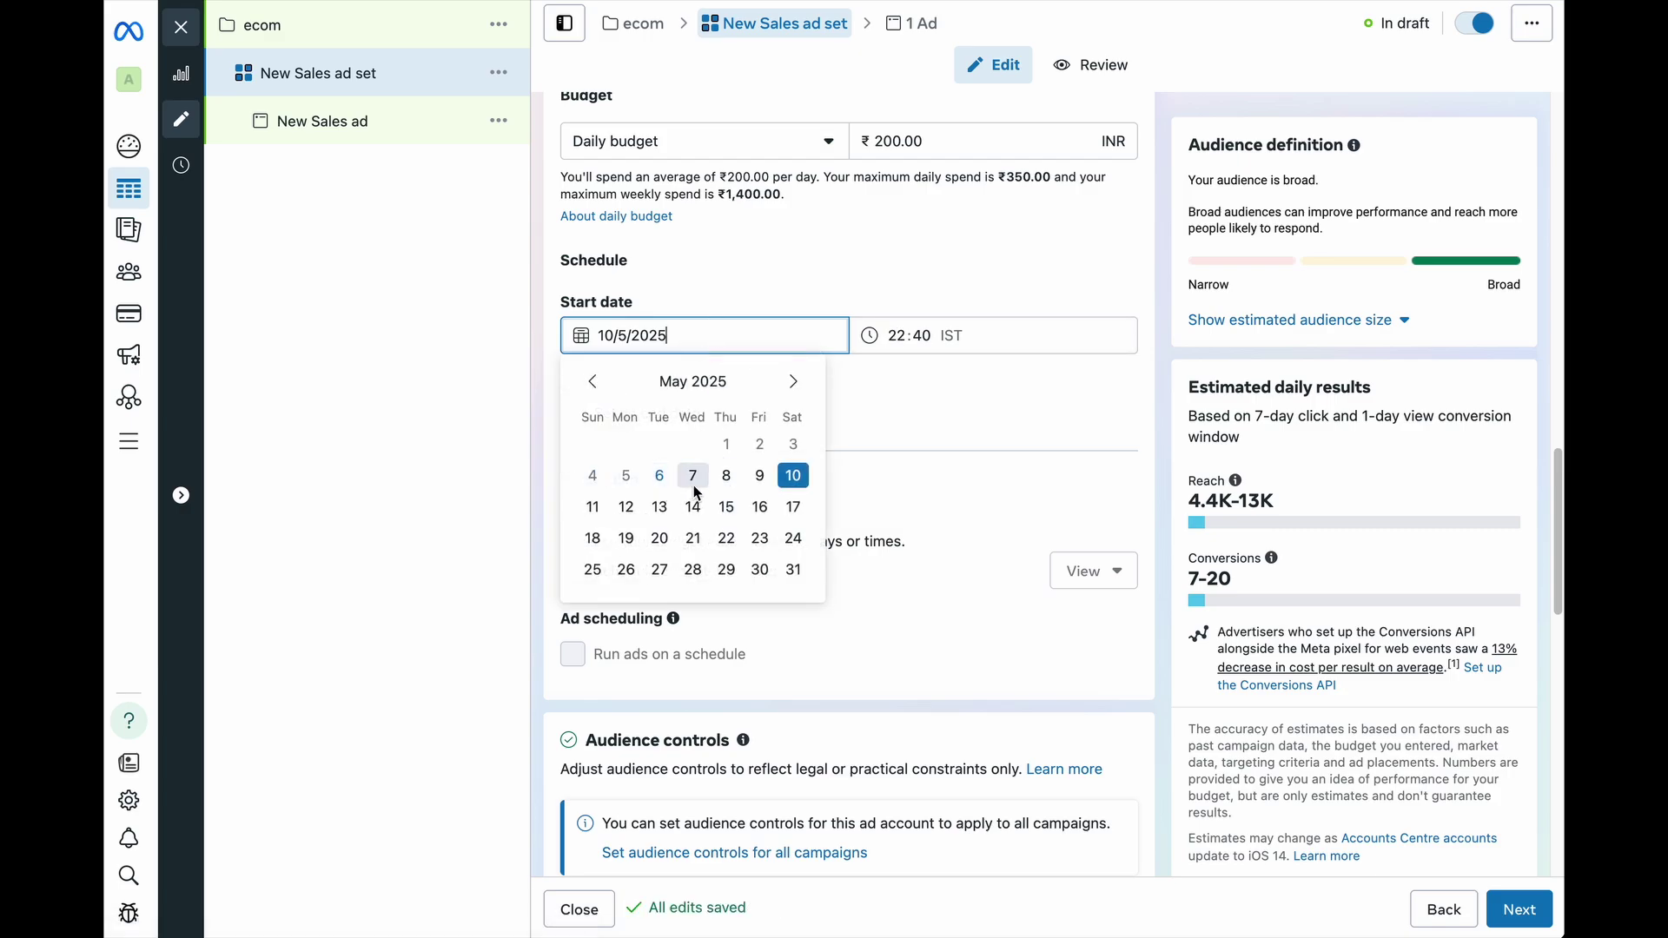
left_click(875, 469)
left_click(906, 339)
type("00:00")
left_click(853, 384)
- Enable an end date for the ad set's schedule, using a custom date of 17 May 2025
left_click(588, 410)
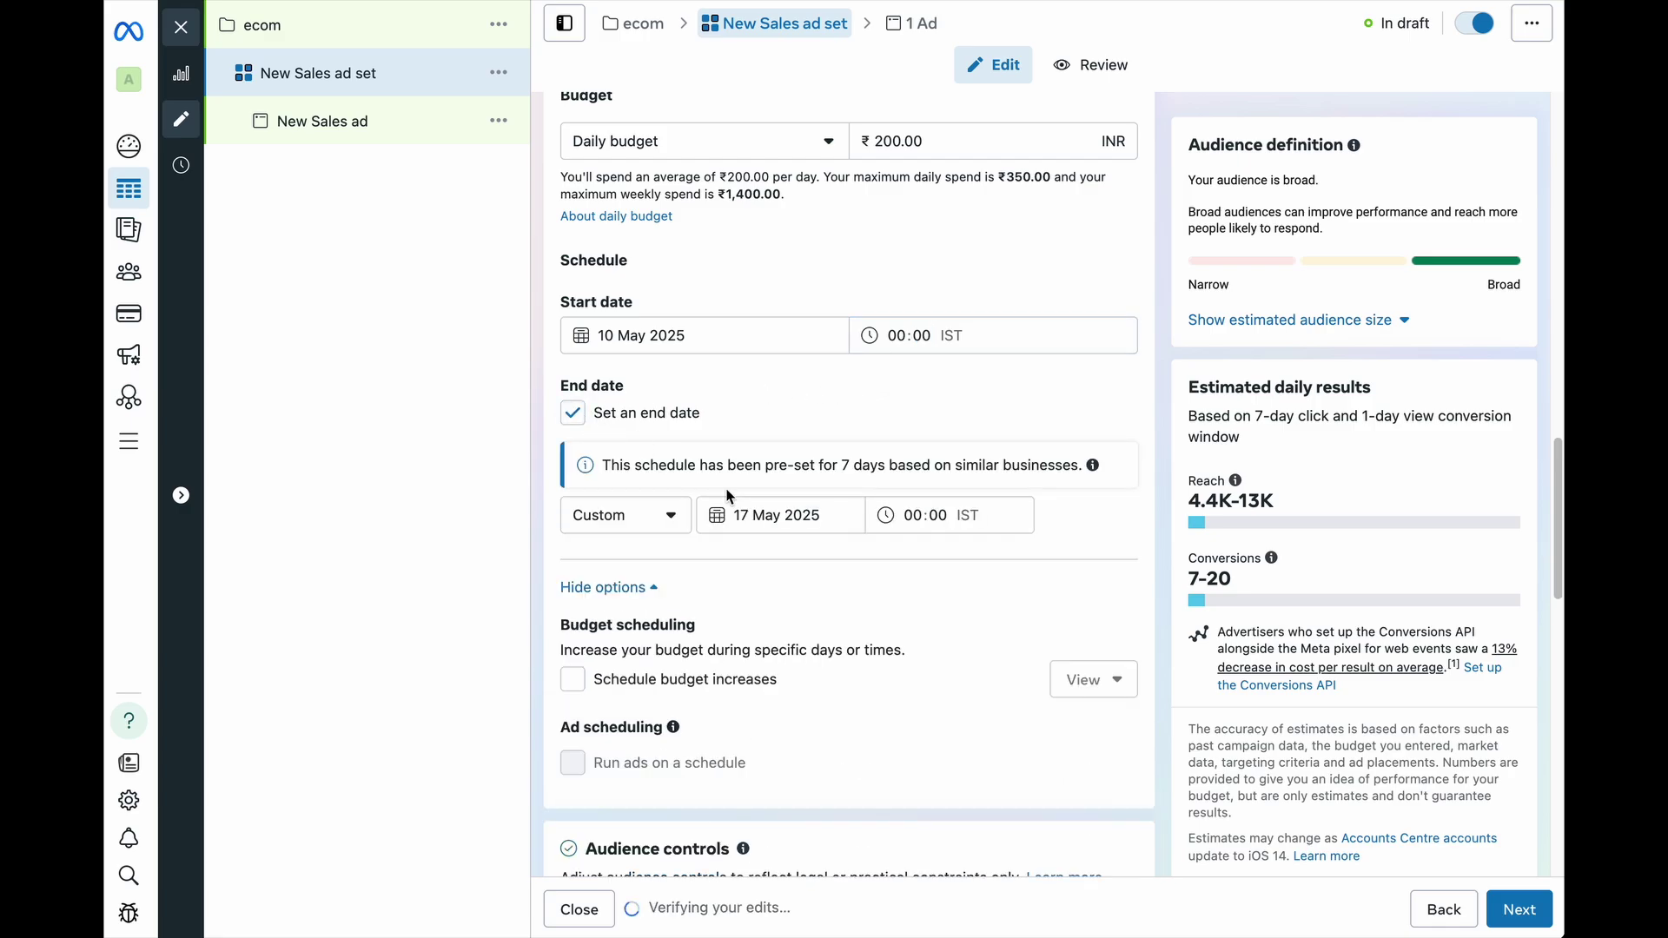
left_click(632, 518)
left_click(632, 518)
left_click(743, 514)
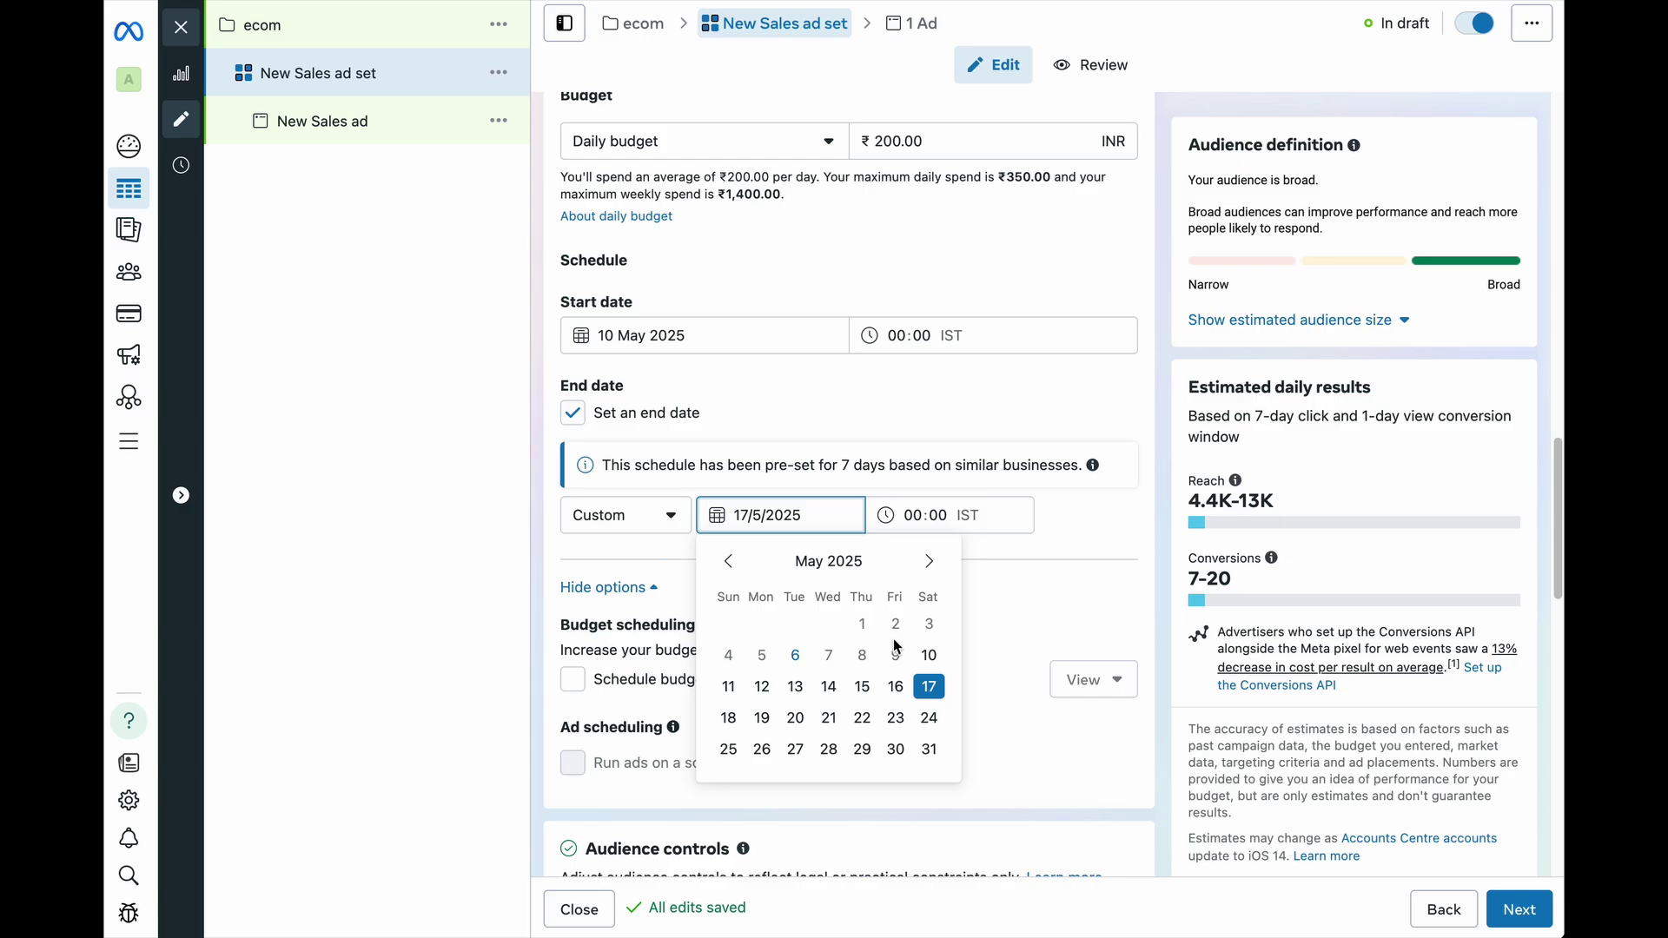
left_click(929, 687)
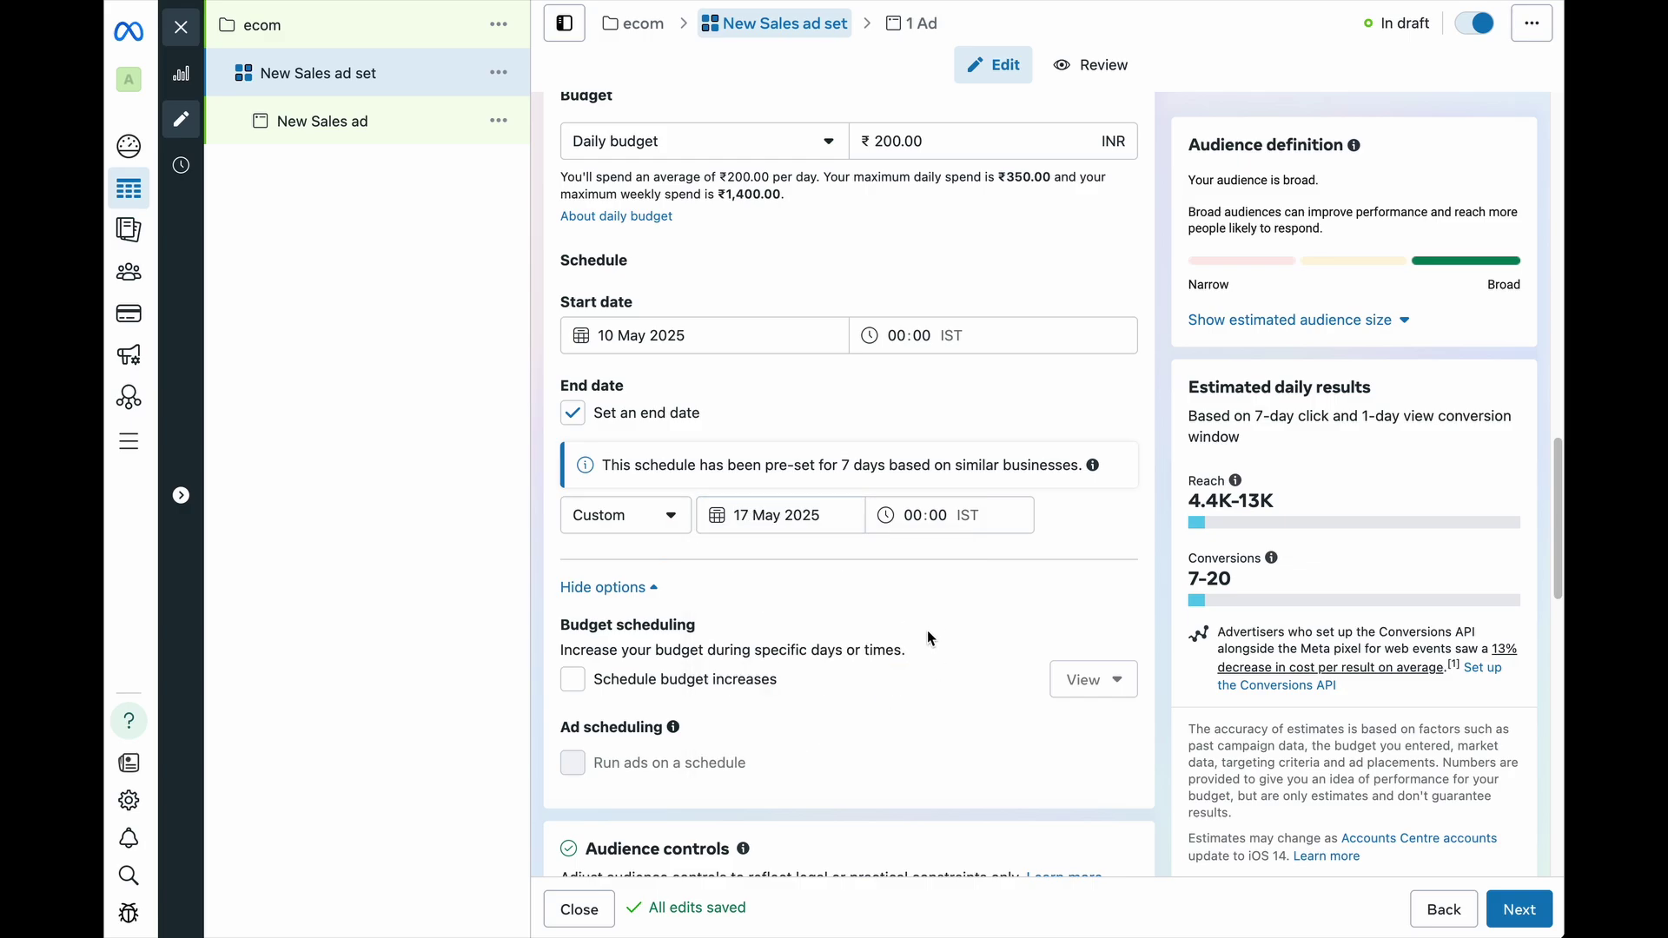
- Expand the additional audience controls and review the location, minimum age, exclusion and language settings
scroll(929, 639, "down", 10)
scroll(928, 634, "down", 2)
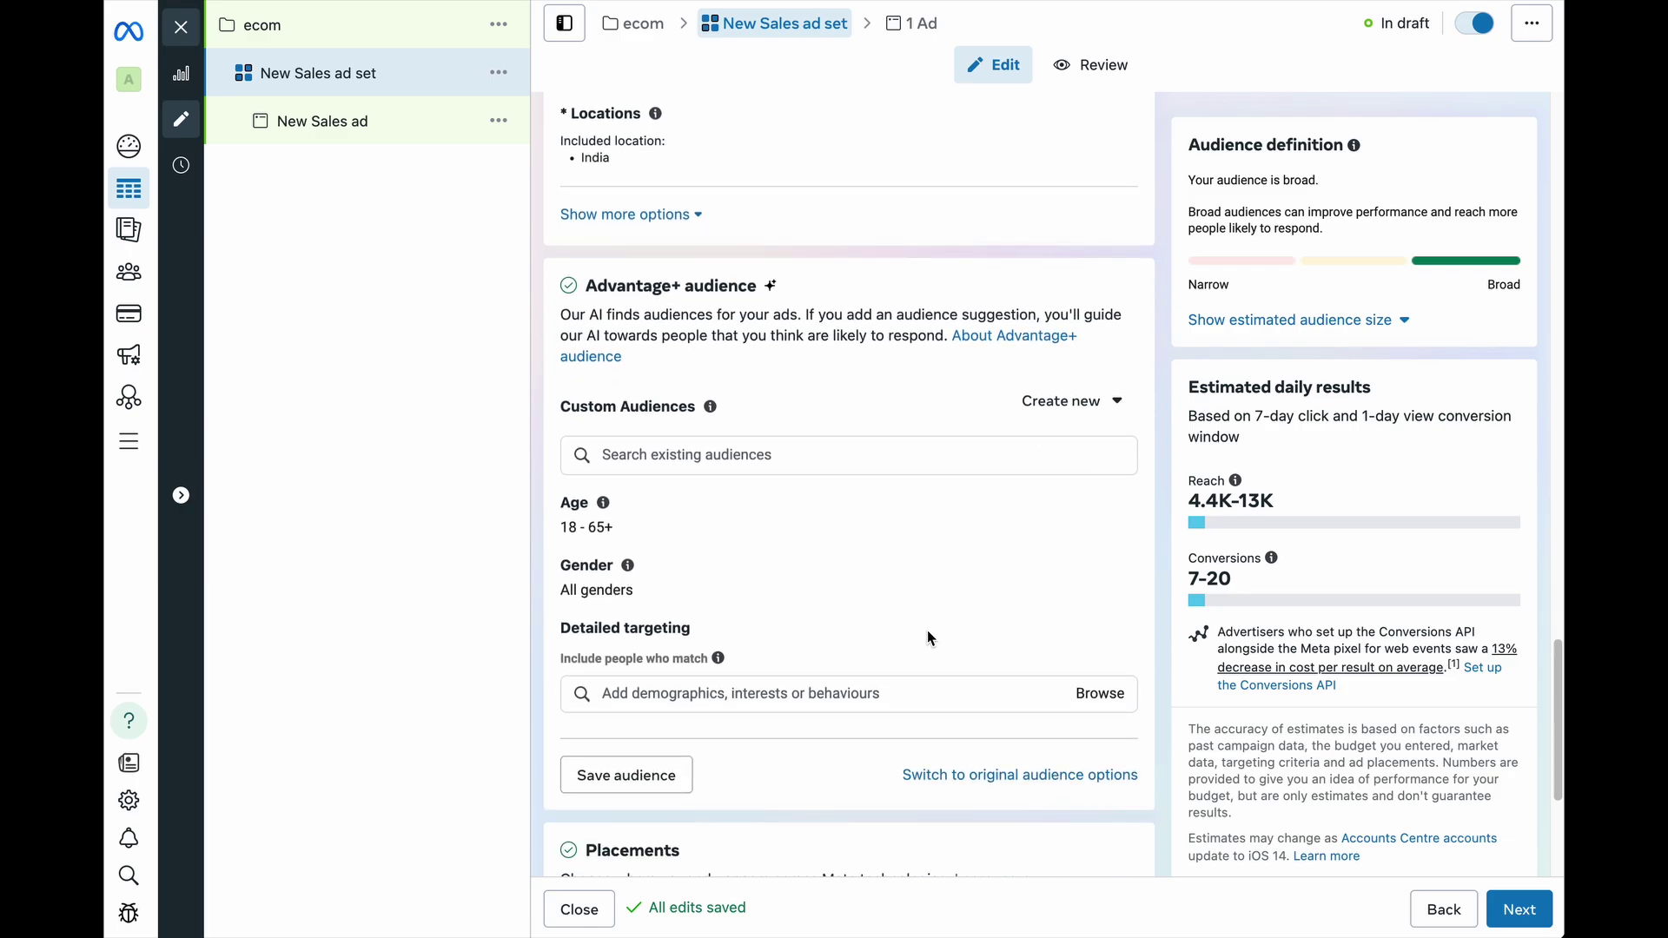
scroll(927, 635, "up", 2)
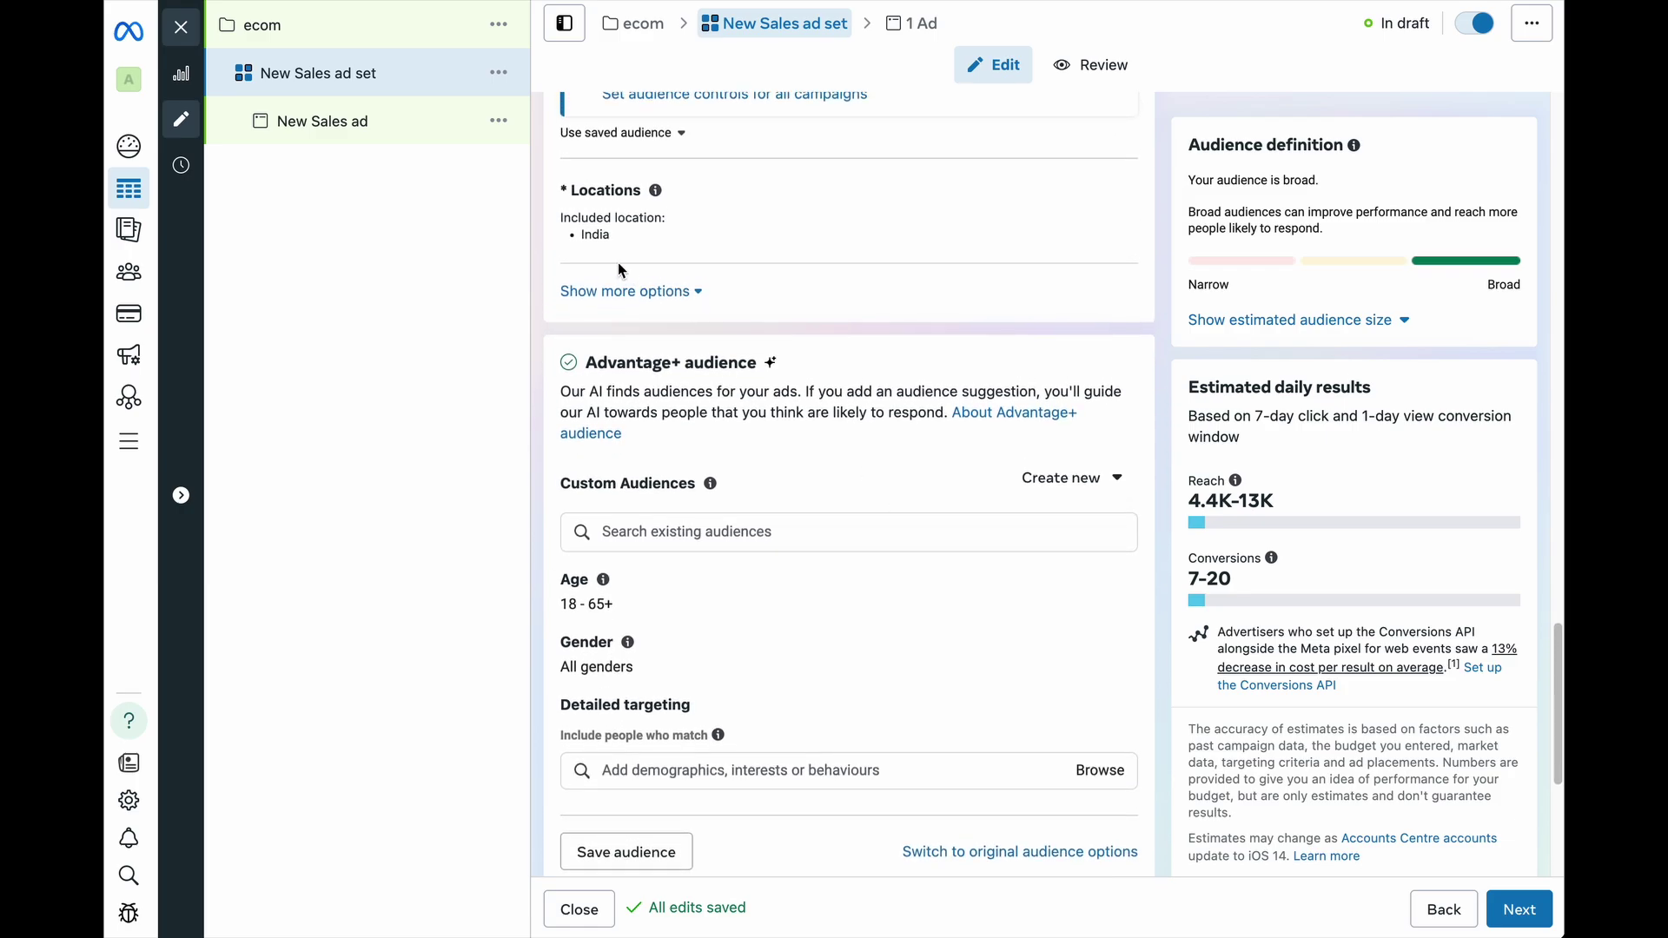
scroll(695, 313, "up", 2)
left_click(680, 357)
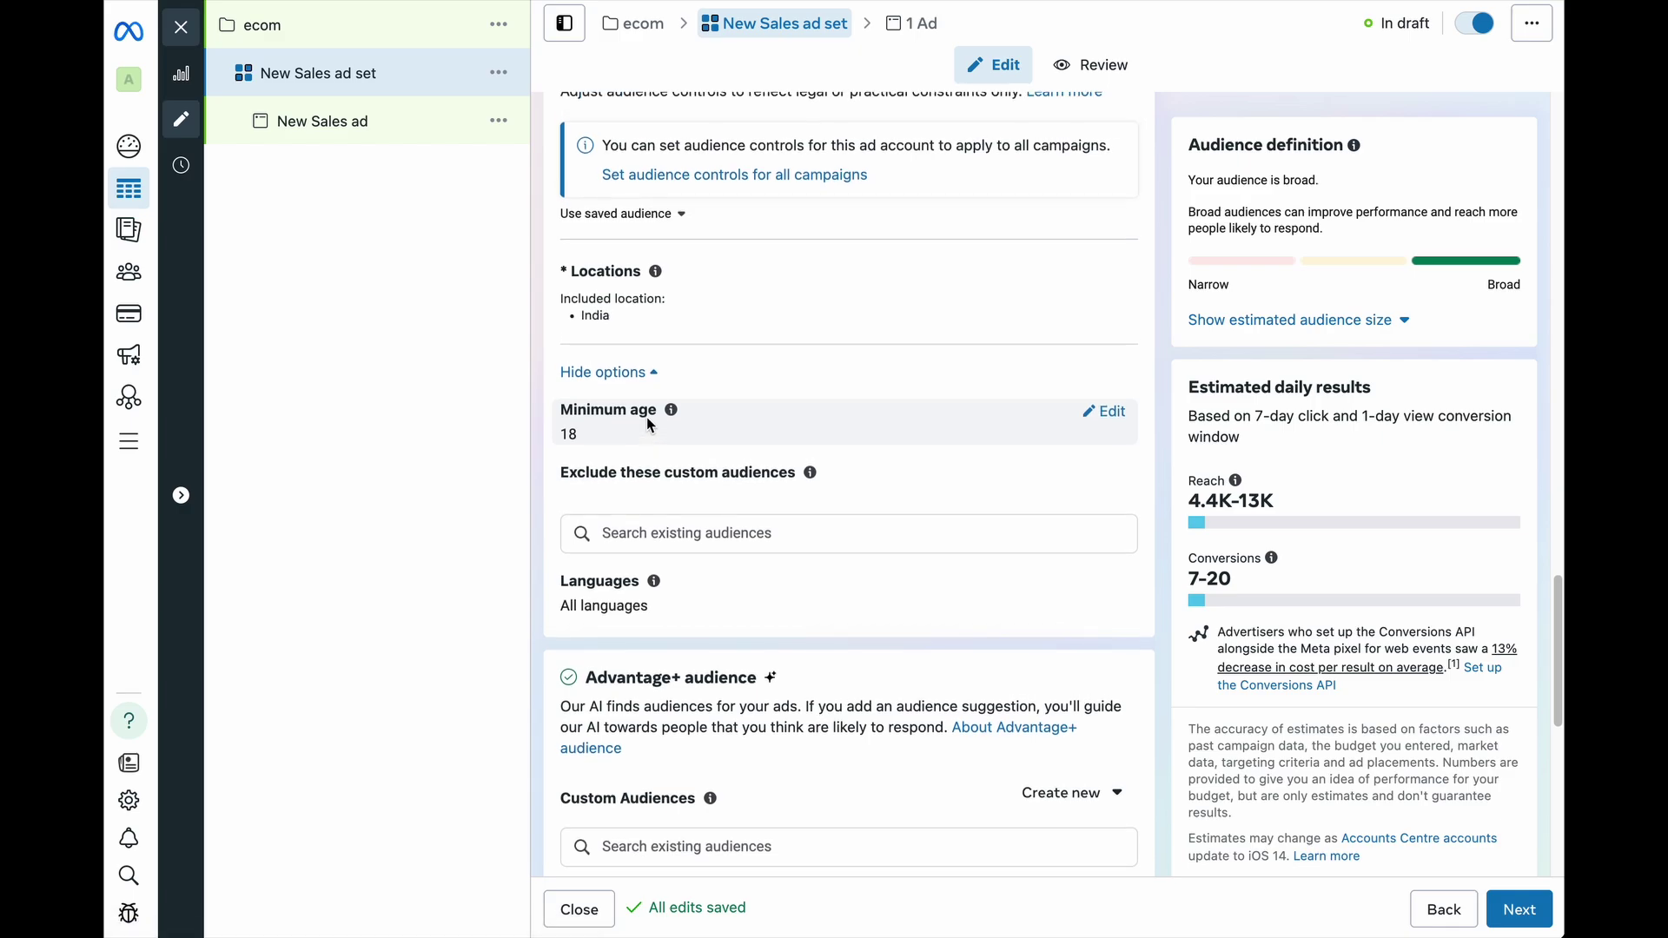
scroll(650, 426, "up", 3)
scroll(651, 425, "down", 1)
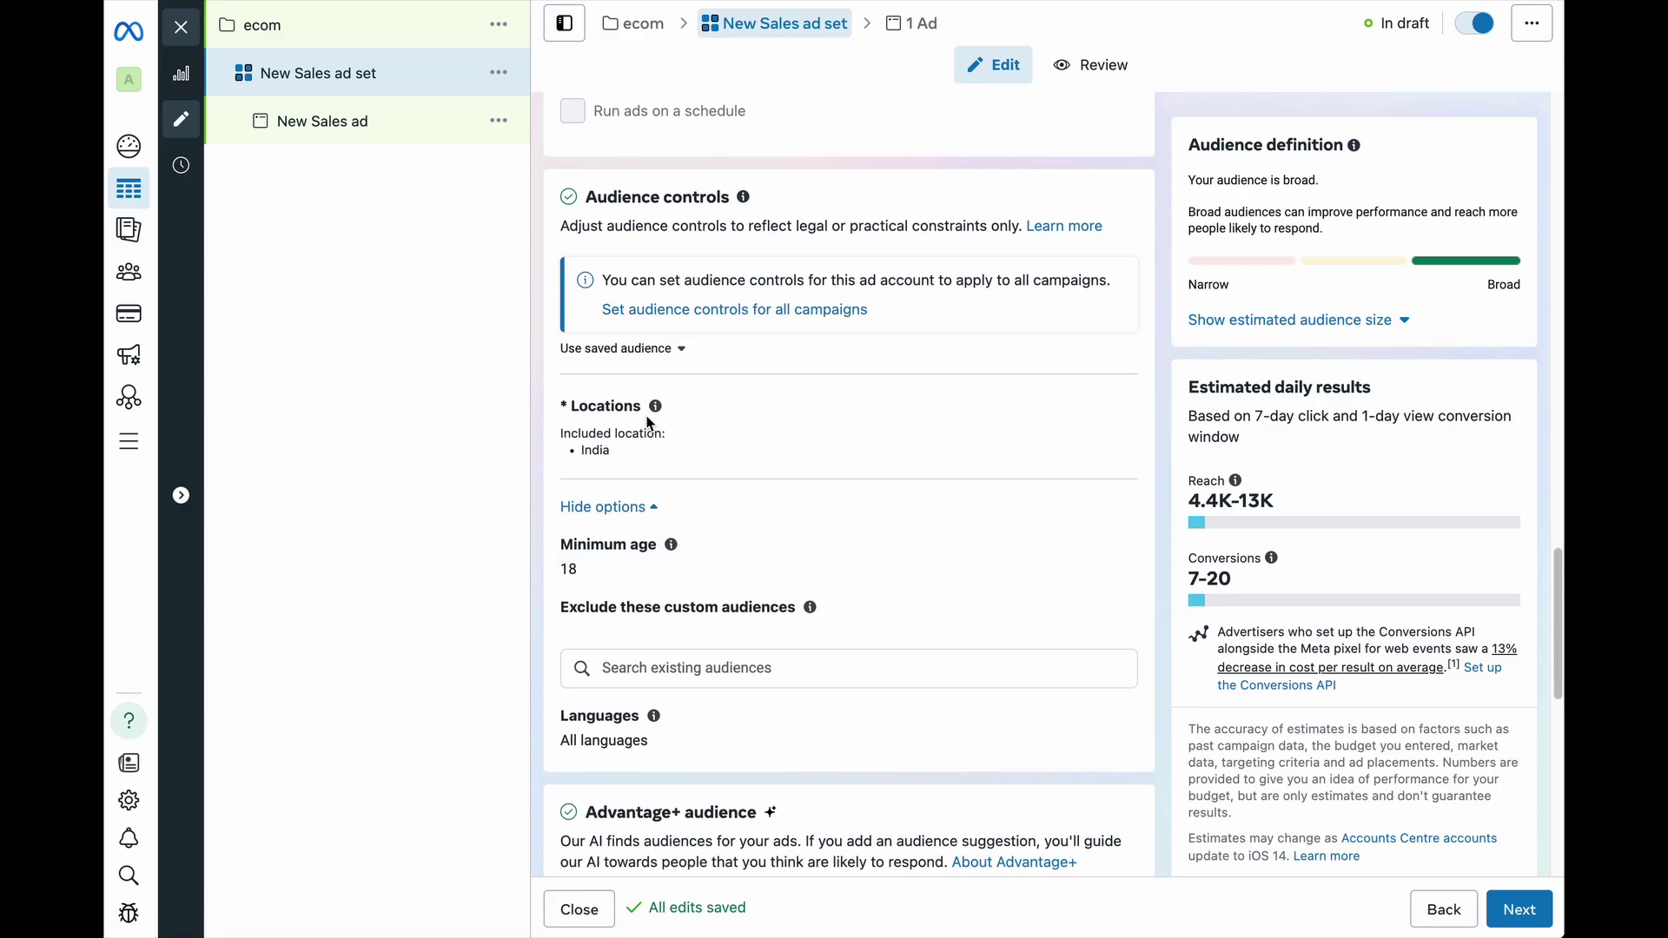
- Set the Advantage+ audience's suggested age range to 18–45
scroll(652, 426, "down", 4)
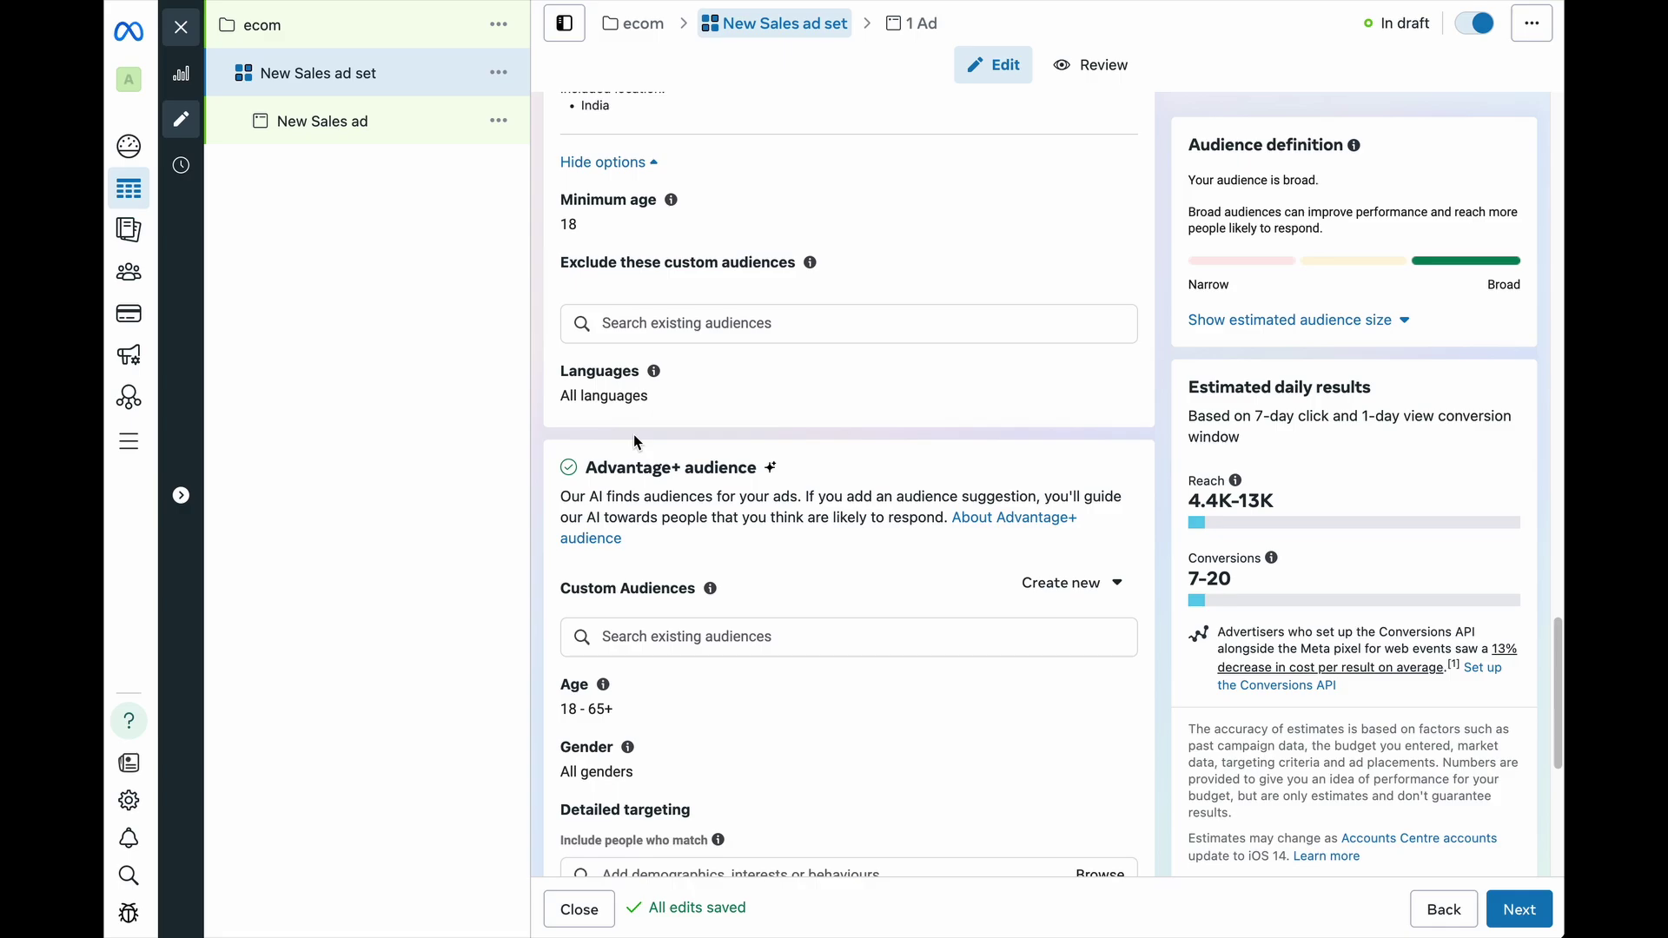
scroll(691, 482, "down", 3)
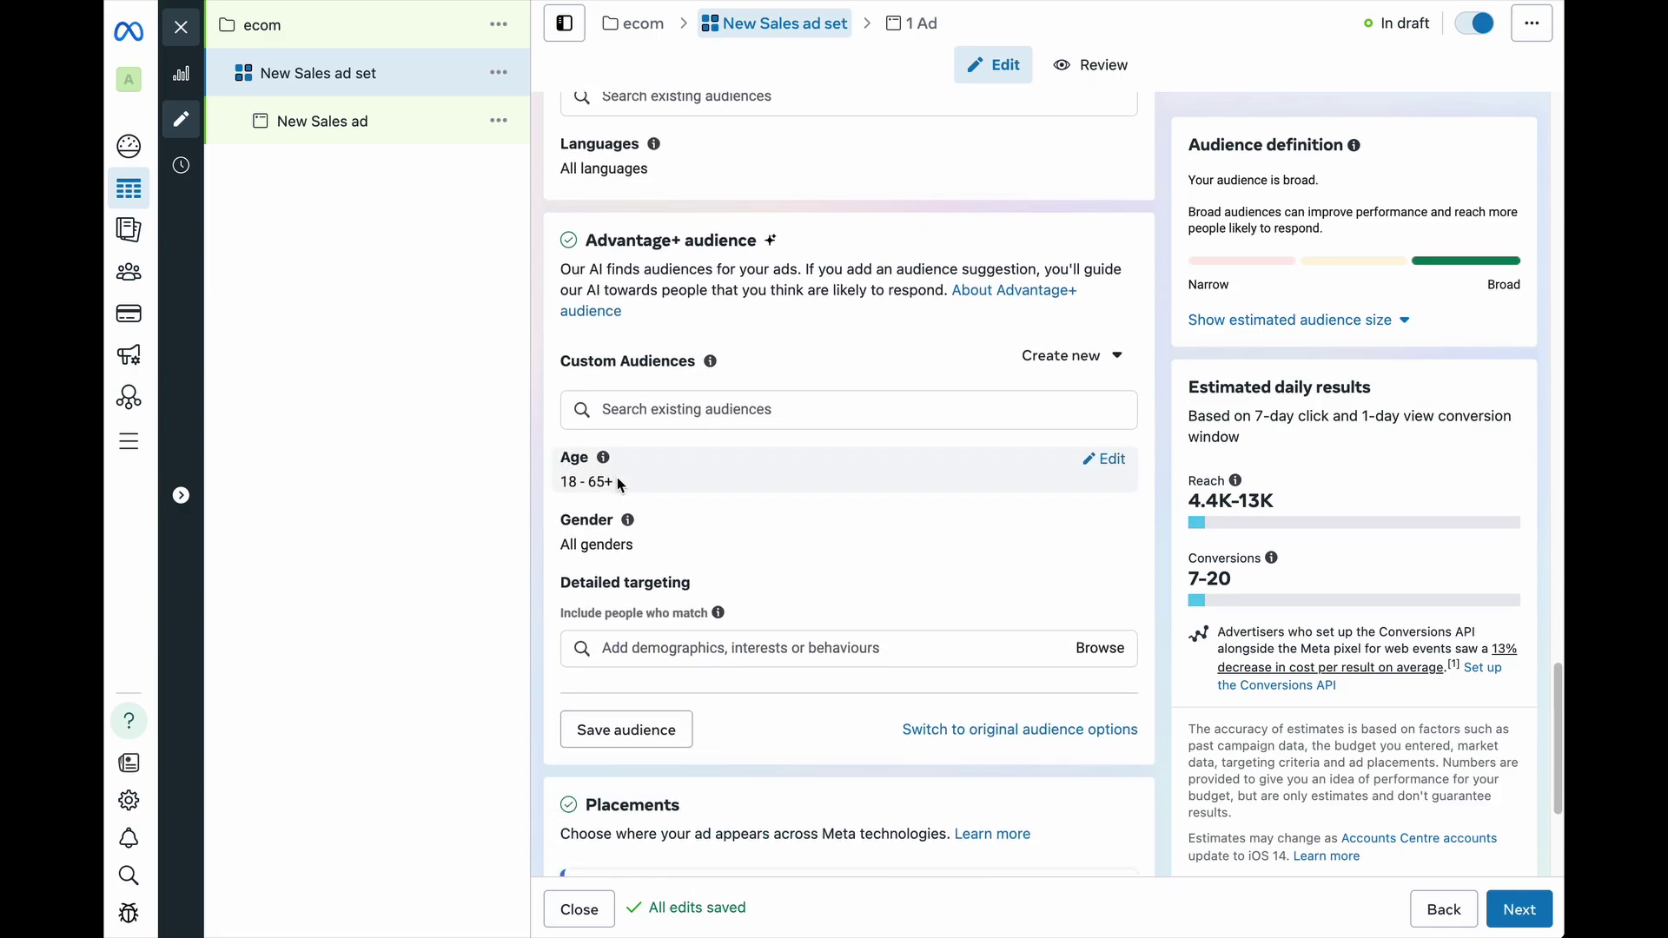
left_click(1096, 458)
scroll(1069, 463, "down", 1)
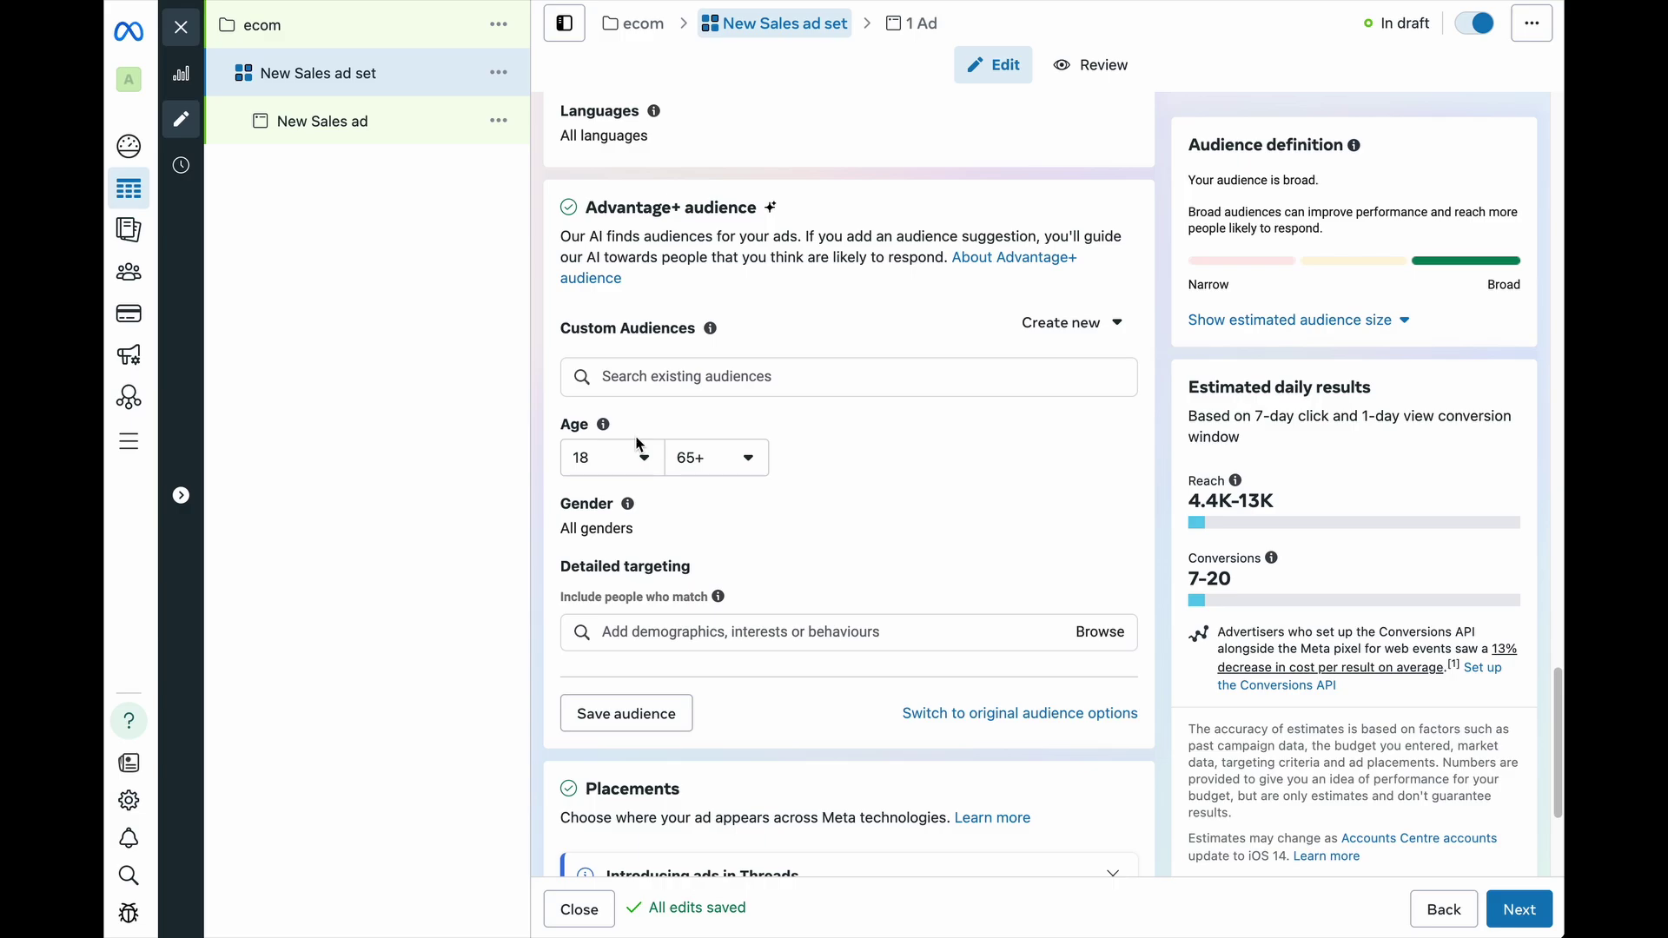
left_click(725, 467)
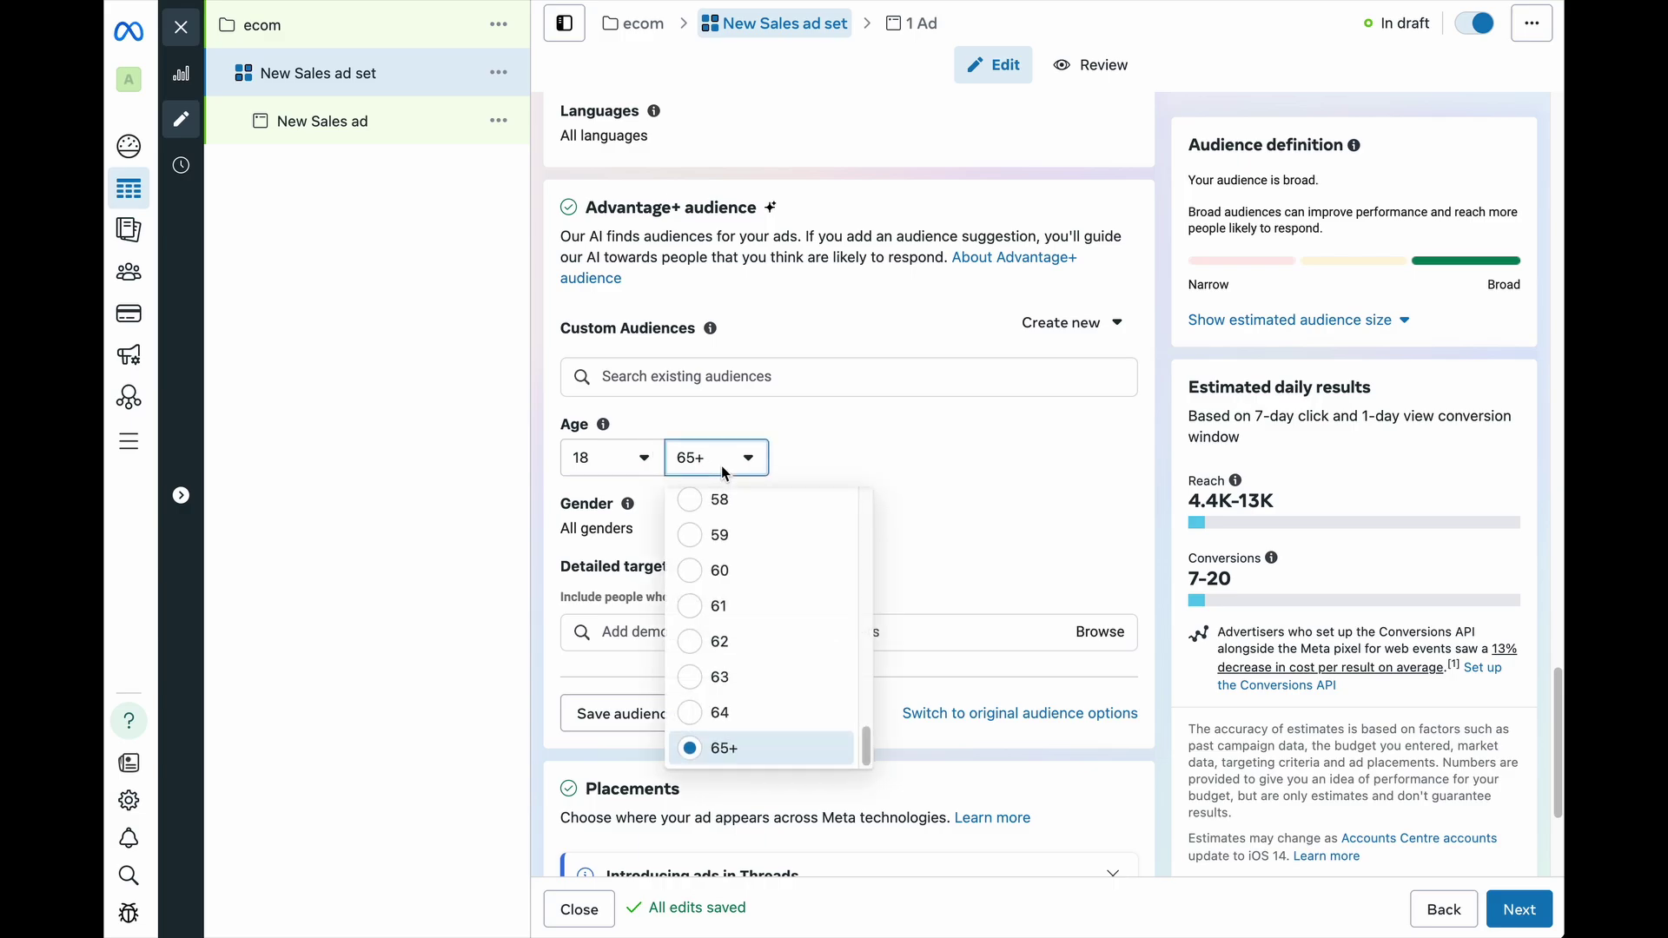
scroll(746, 572, "up", 4)
scroll(746, 572, "up", 3)
scroll(745, 570, "down", 1)
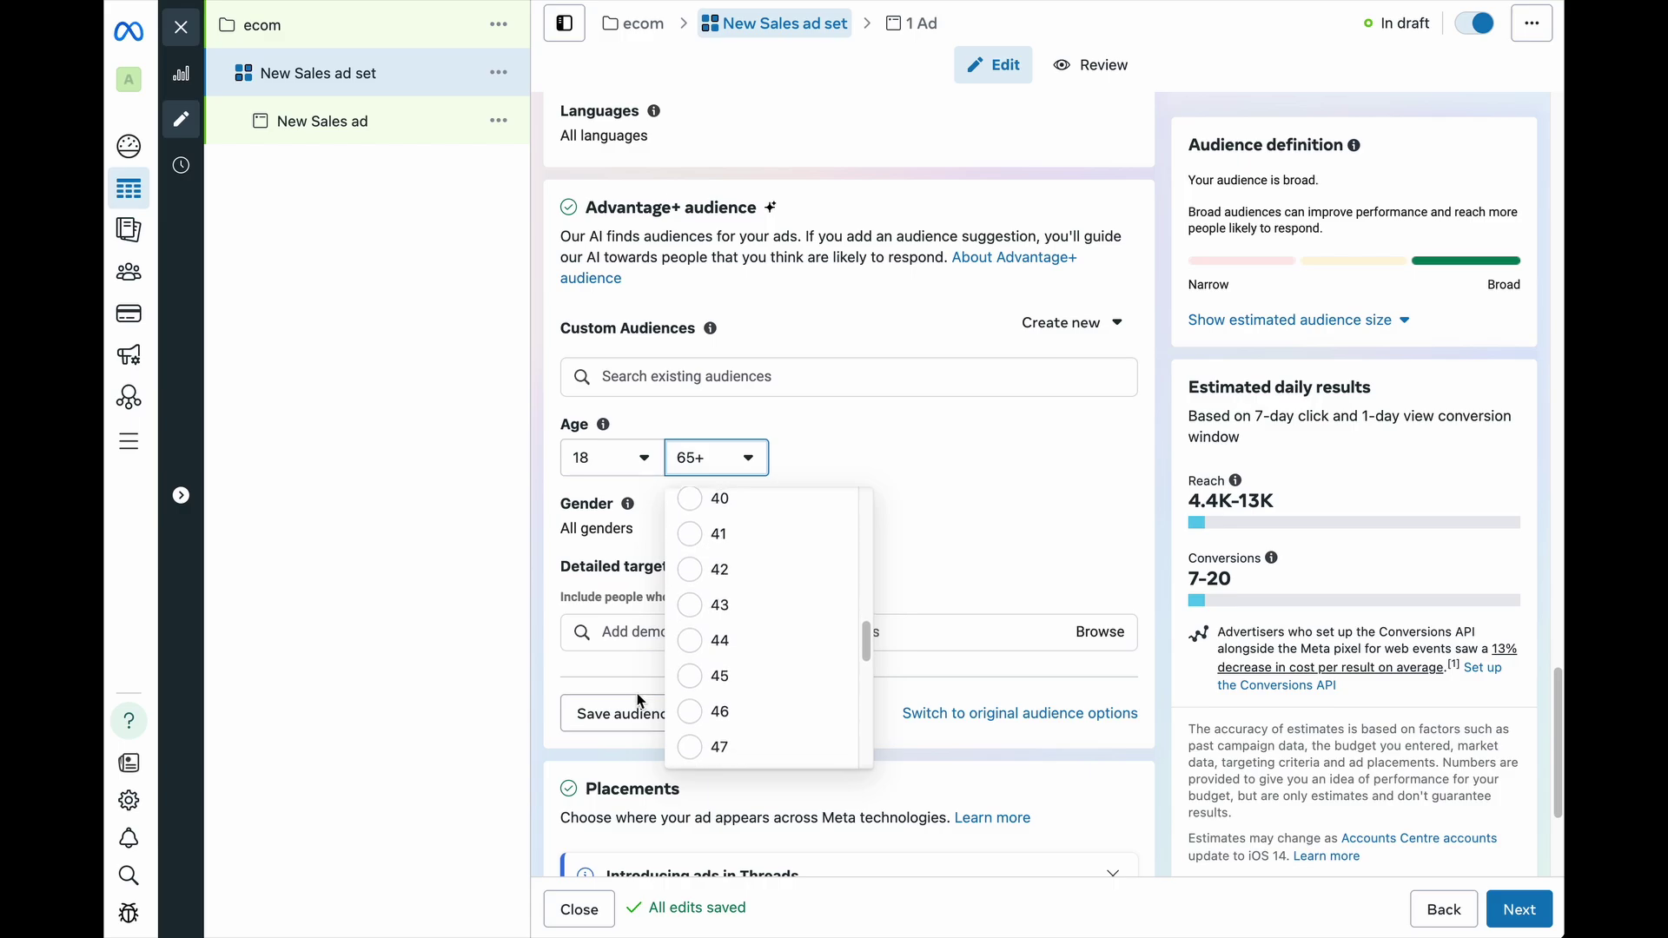
left_click(692, 666)
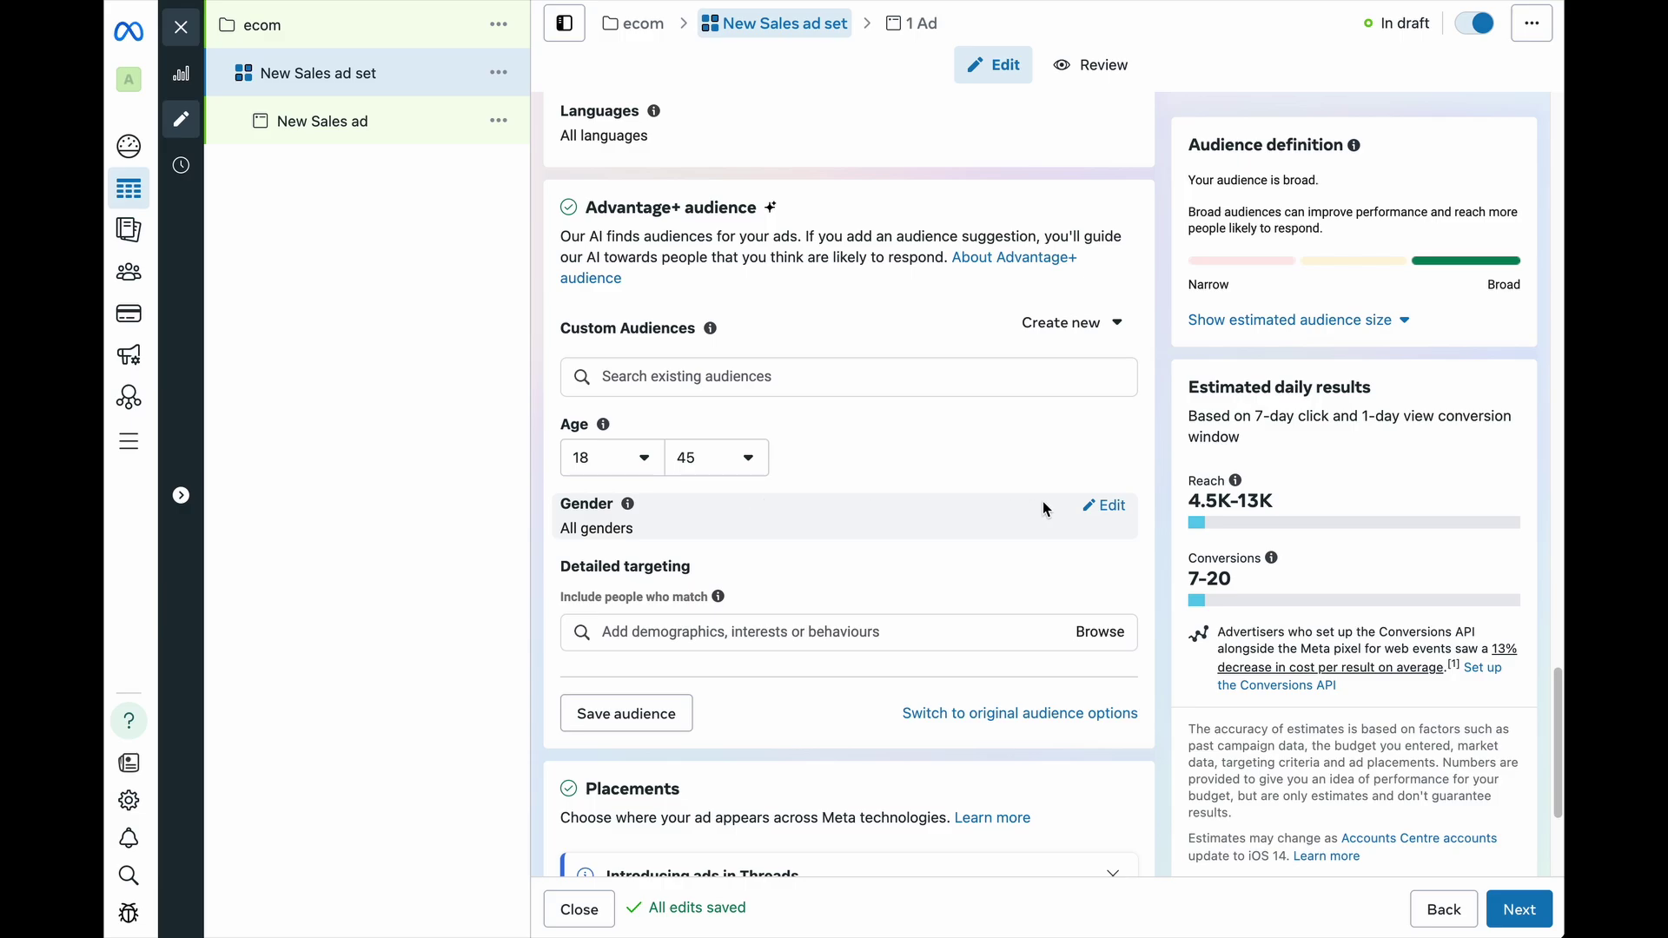
- Open the Advantage+ audience's gender setting for editing and keep All selected
left_click(1103, 505)
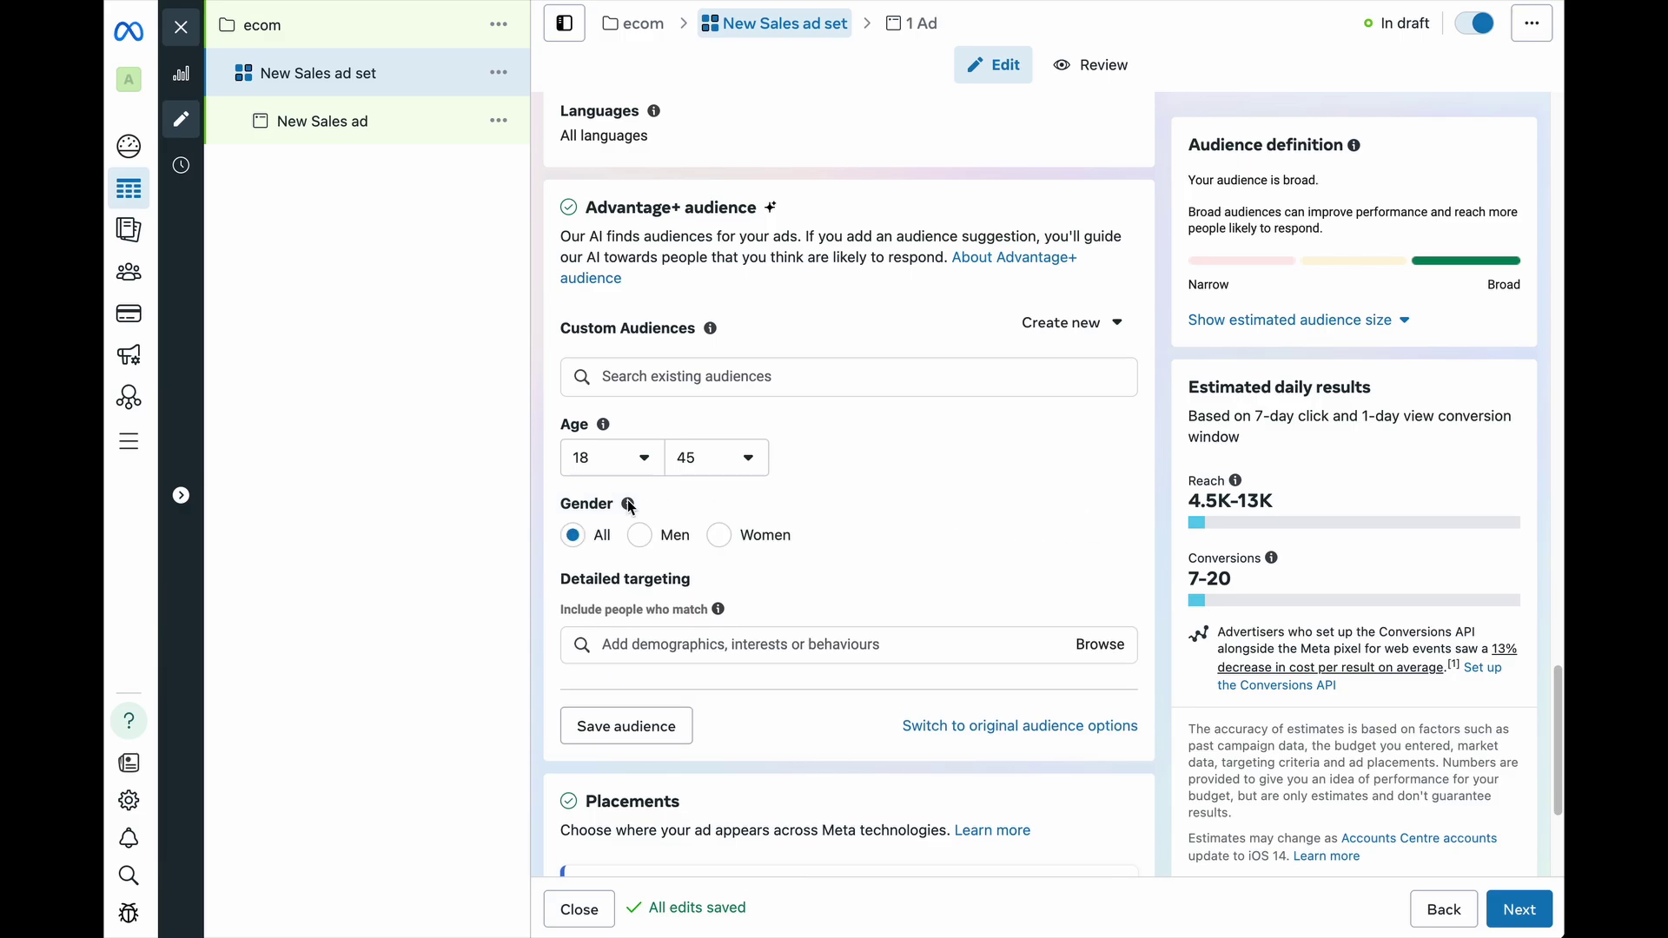
mouse_move(632, 507)
scroll(660, 545, "down", 1)
- Add the interests Flower (plants and flowers), Plant (plants and flowers) and houseplant (plants and flowers) to the detailed targeting
left_click(644, 547)
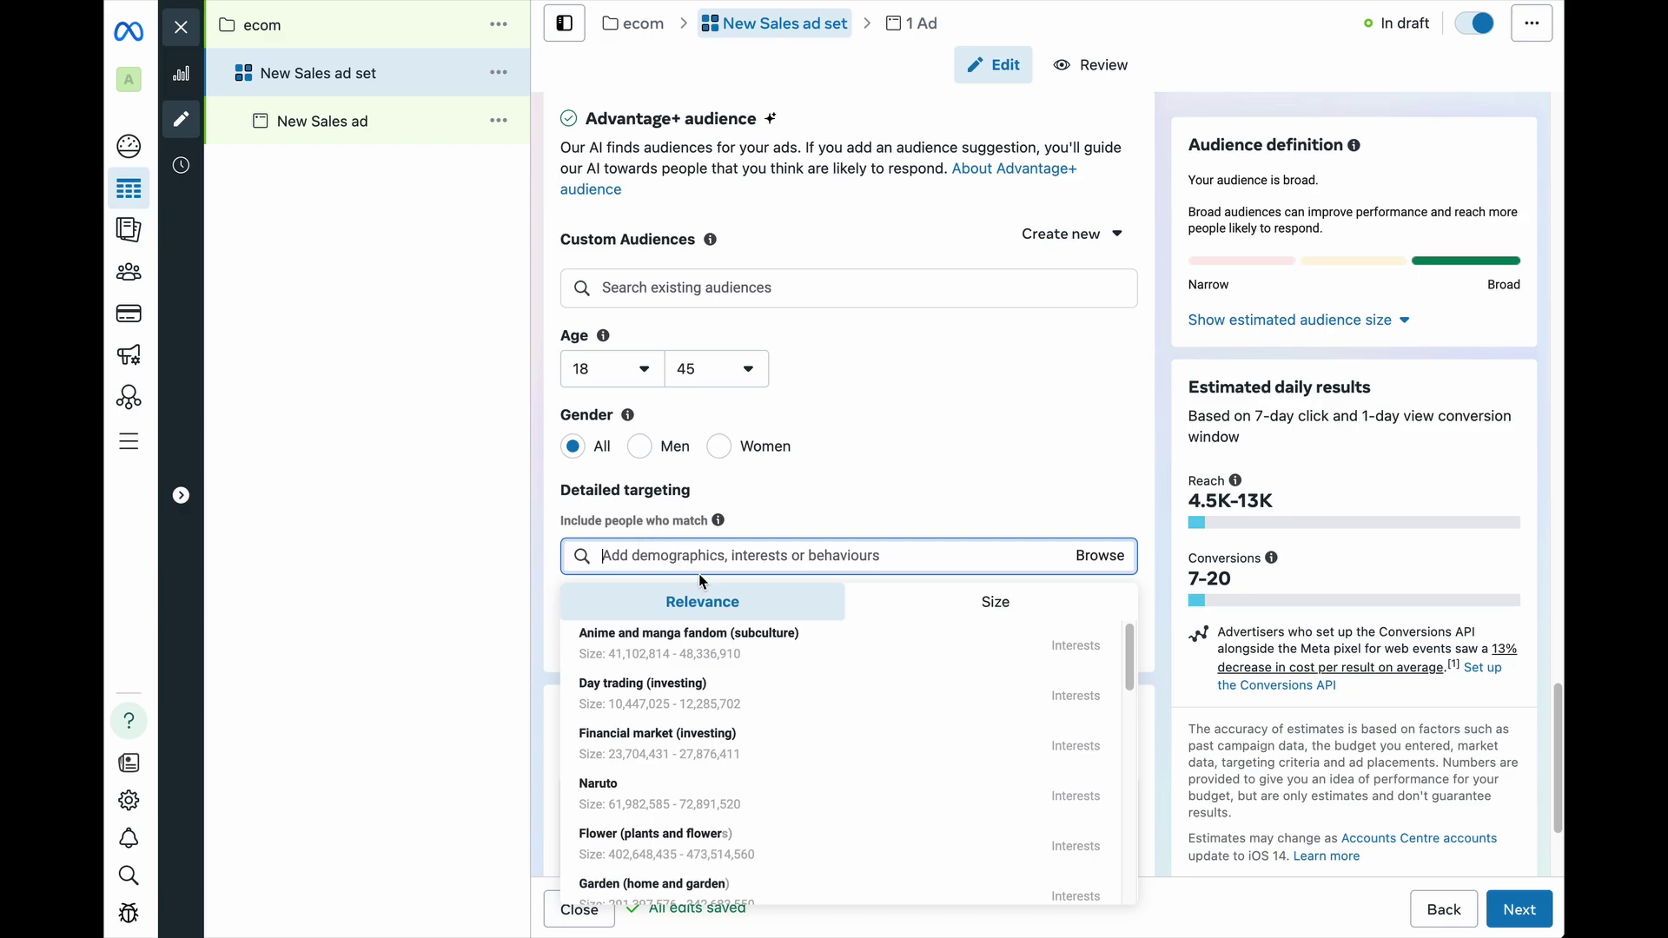
scroll(699, 573, "down", 3)
scroll(702, 582, "down", 1)
scroll(702, 582, "up", 1)
scroll(704, 589, "down", 1)
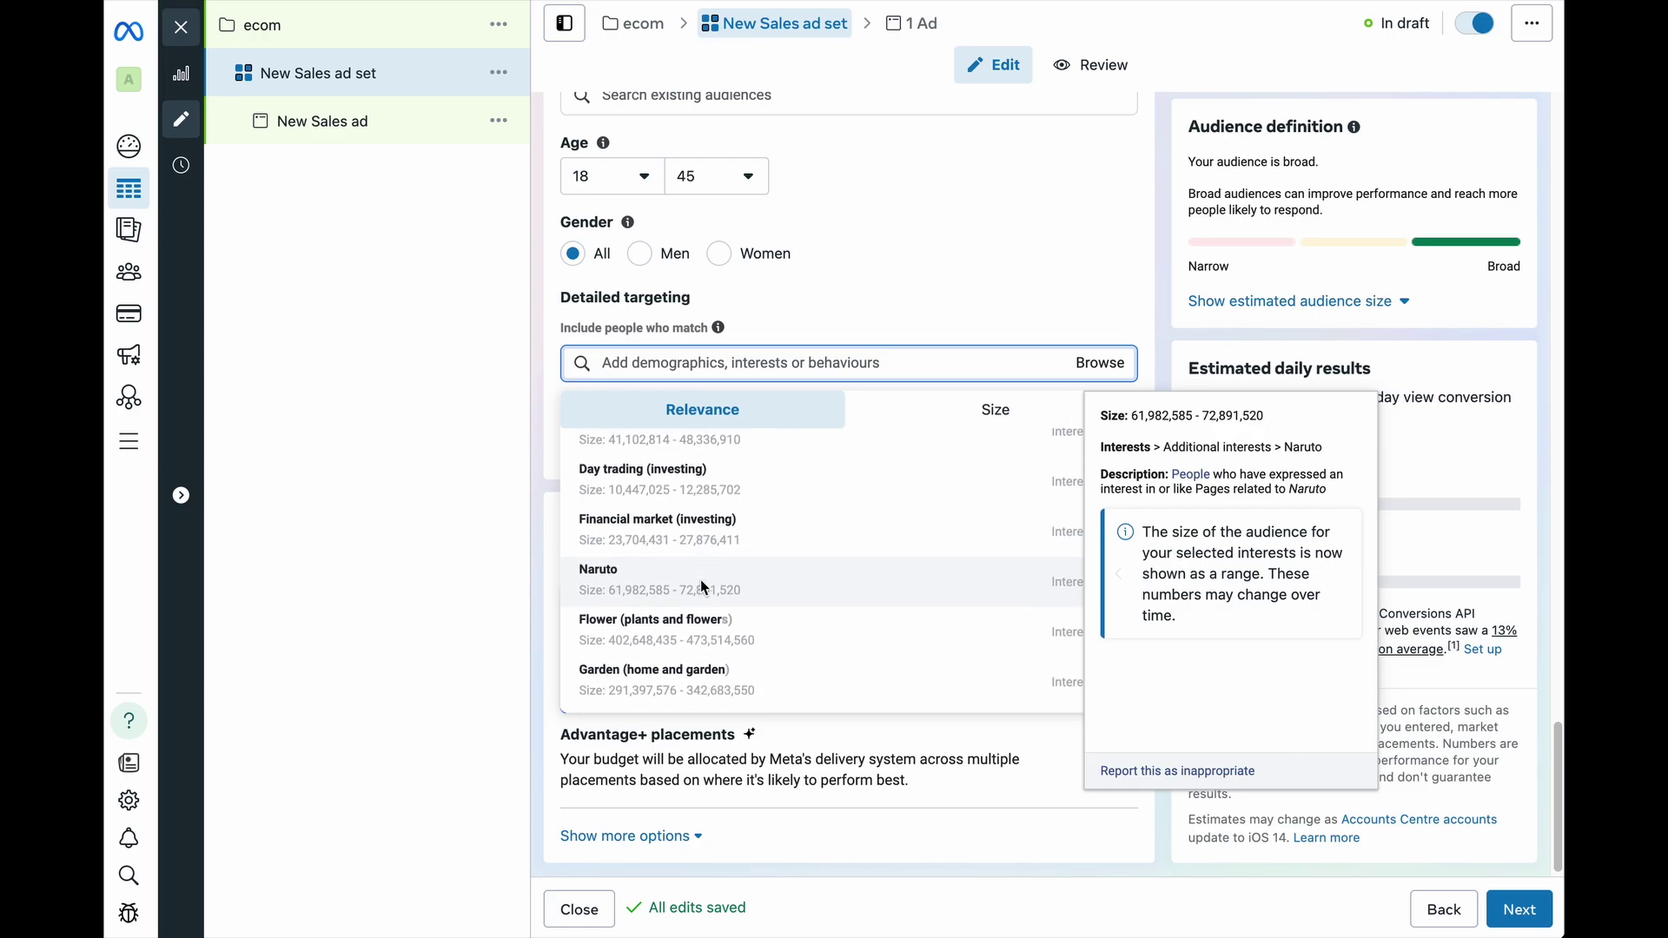
scroll(704, 589, "down", 1)
scroll(698, 590, "down", 1)
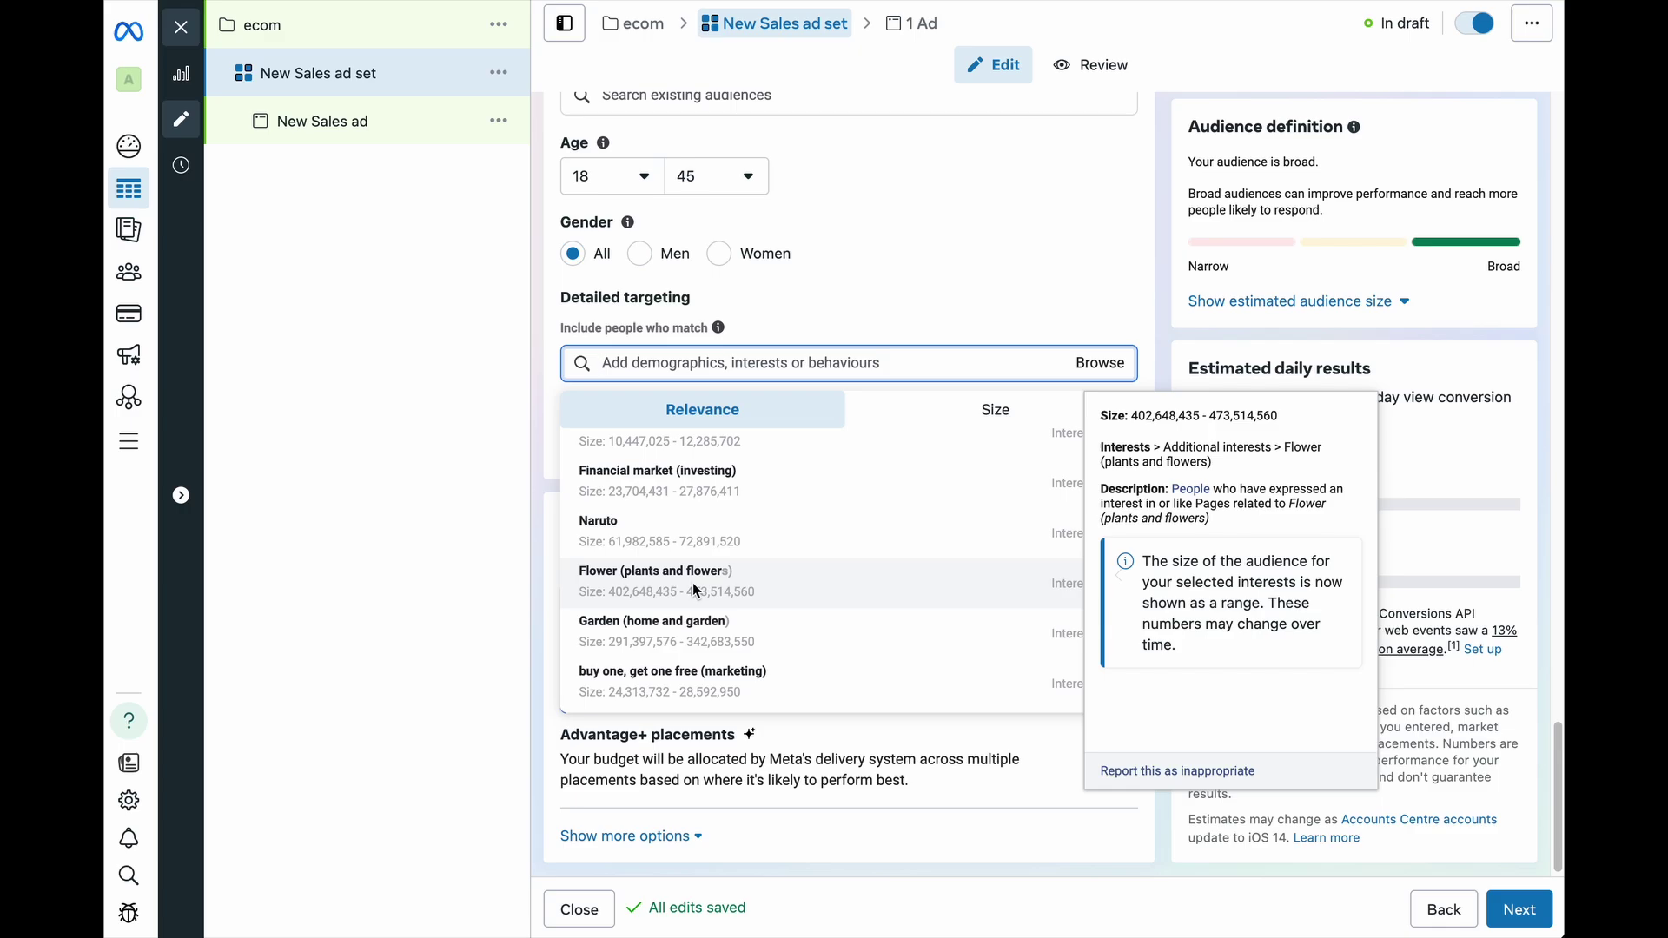
scroll(696, 591, "down", 1)
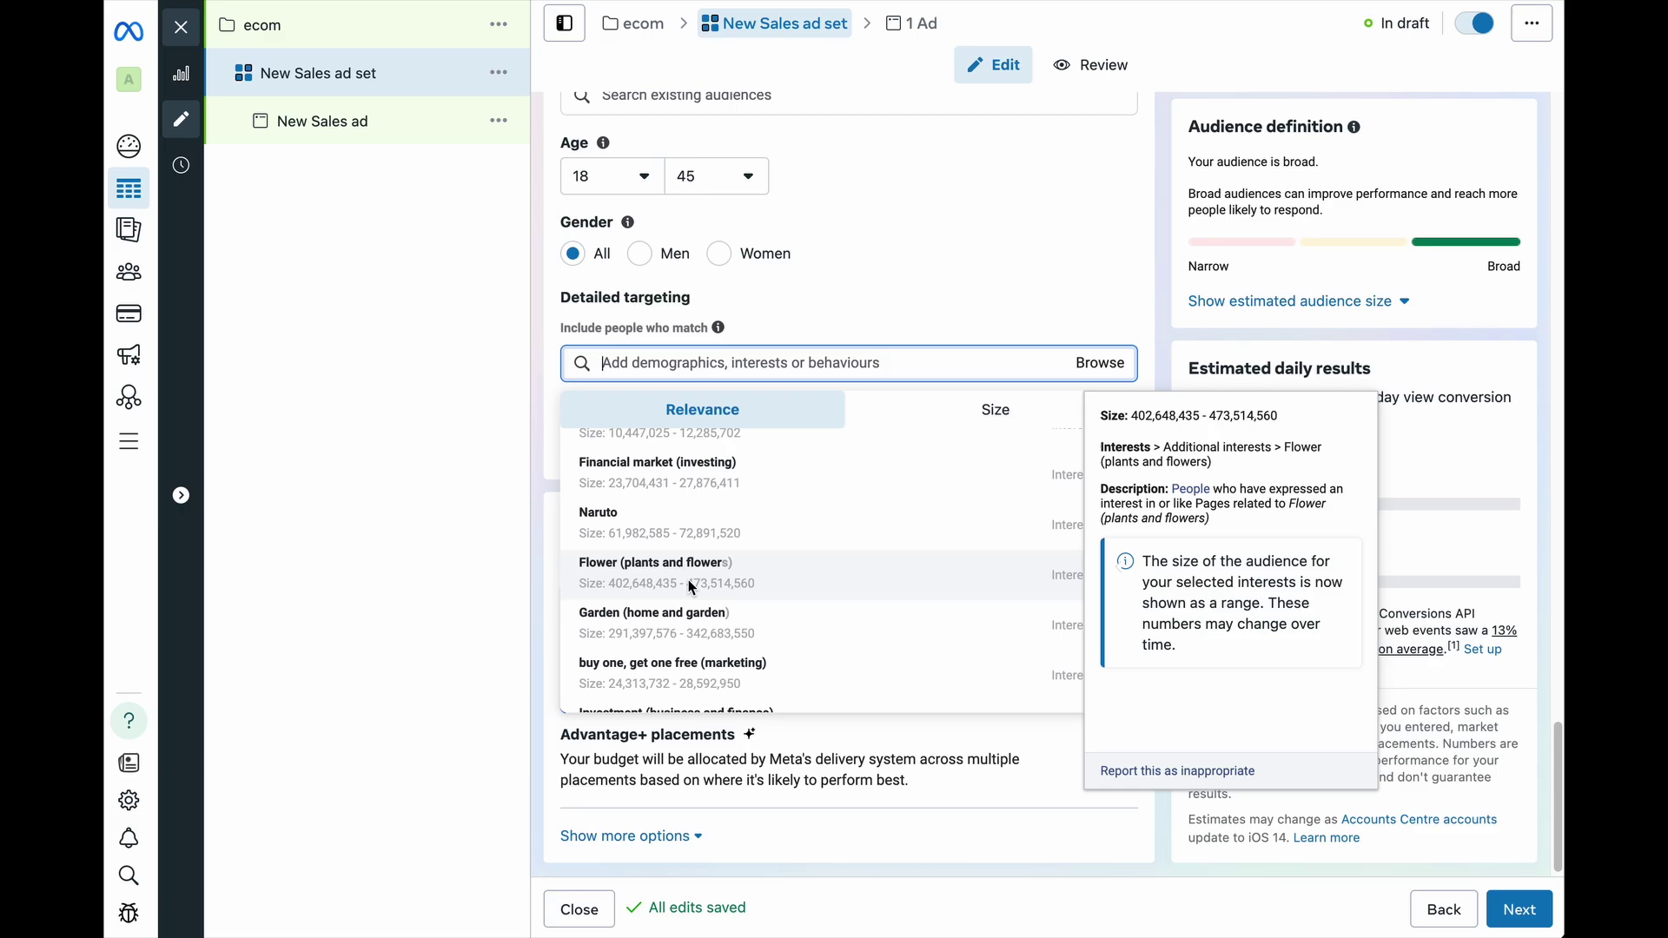
scroll(691, 588, "down", 1)
left_click(688, 551)
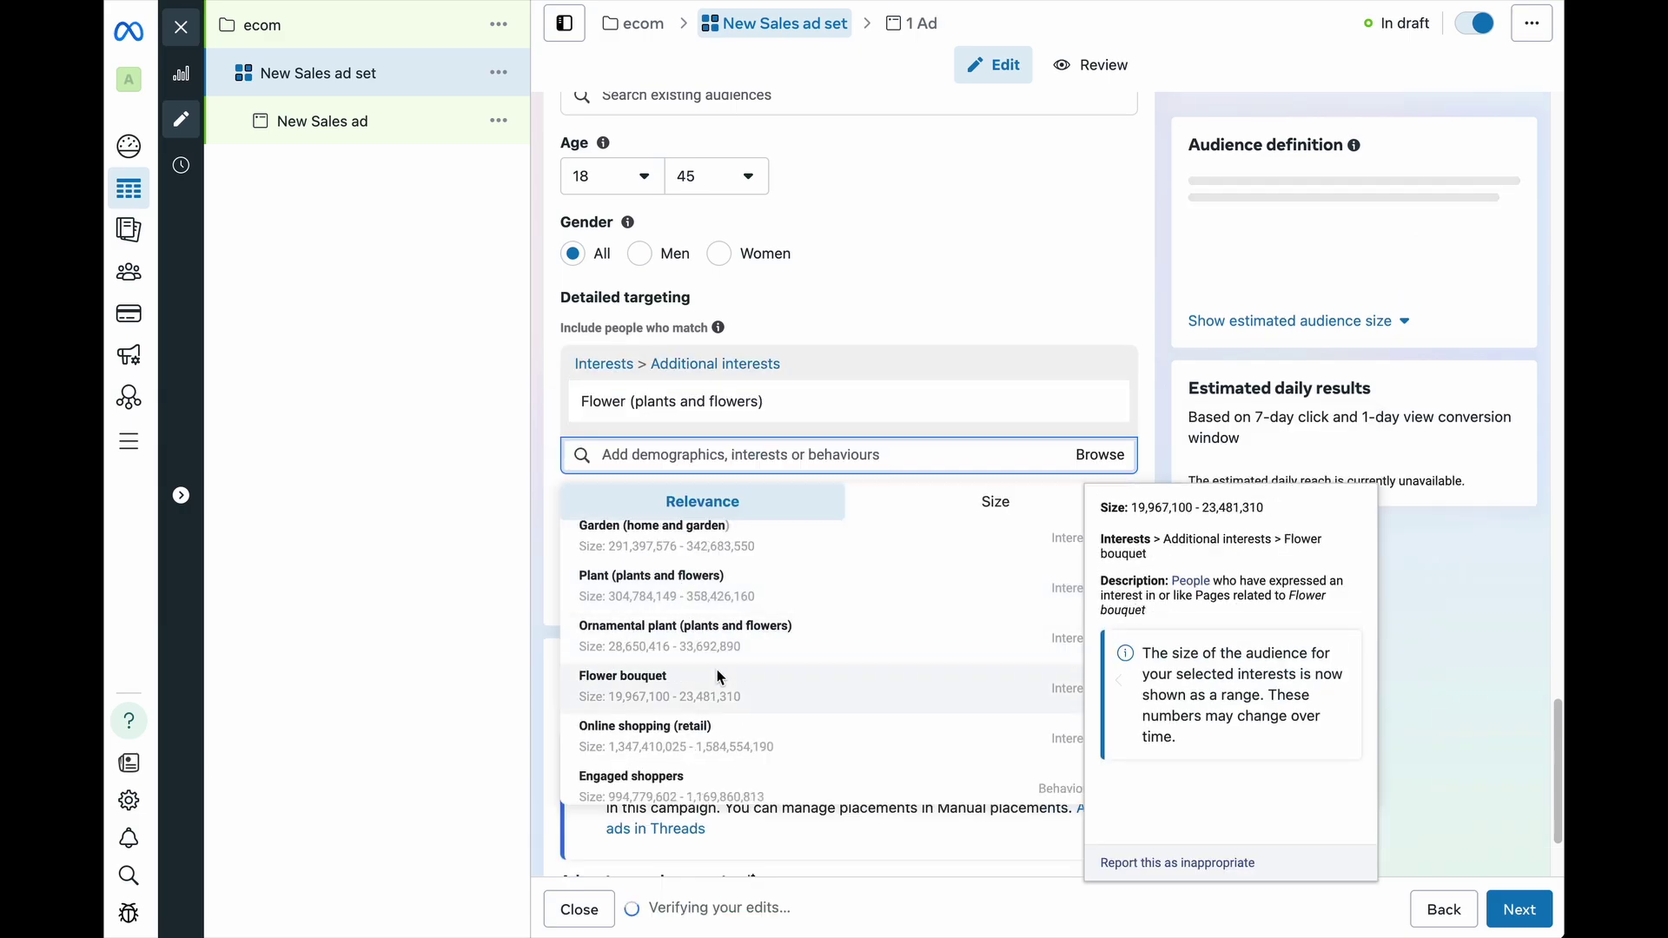
left_click(713, 597)
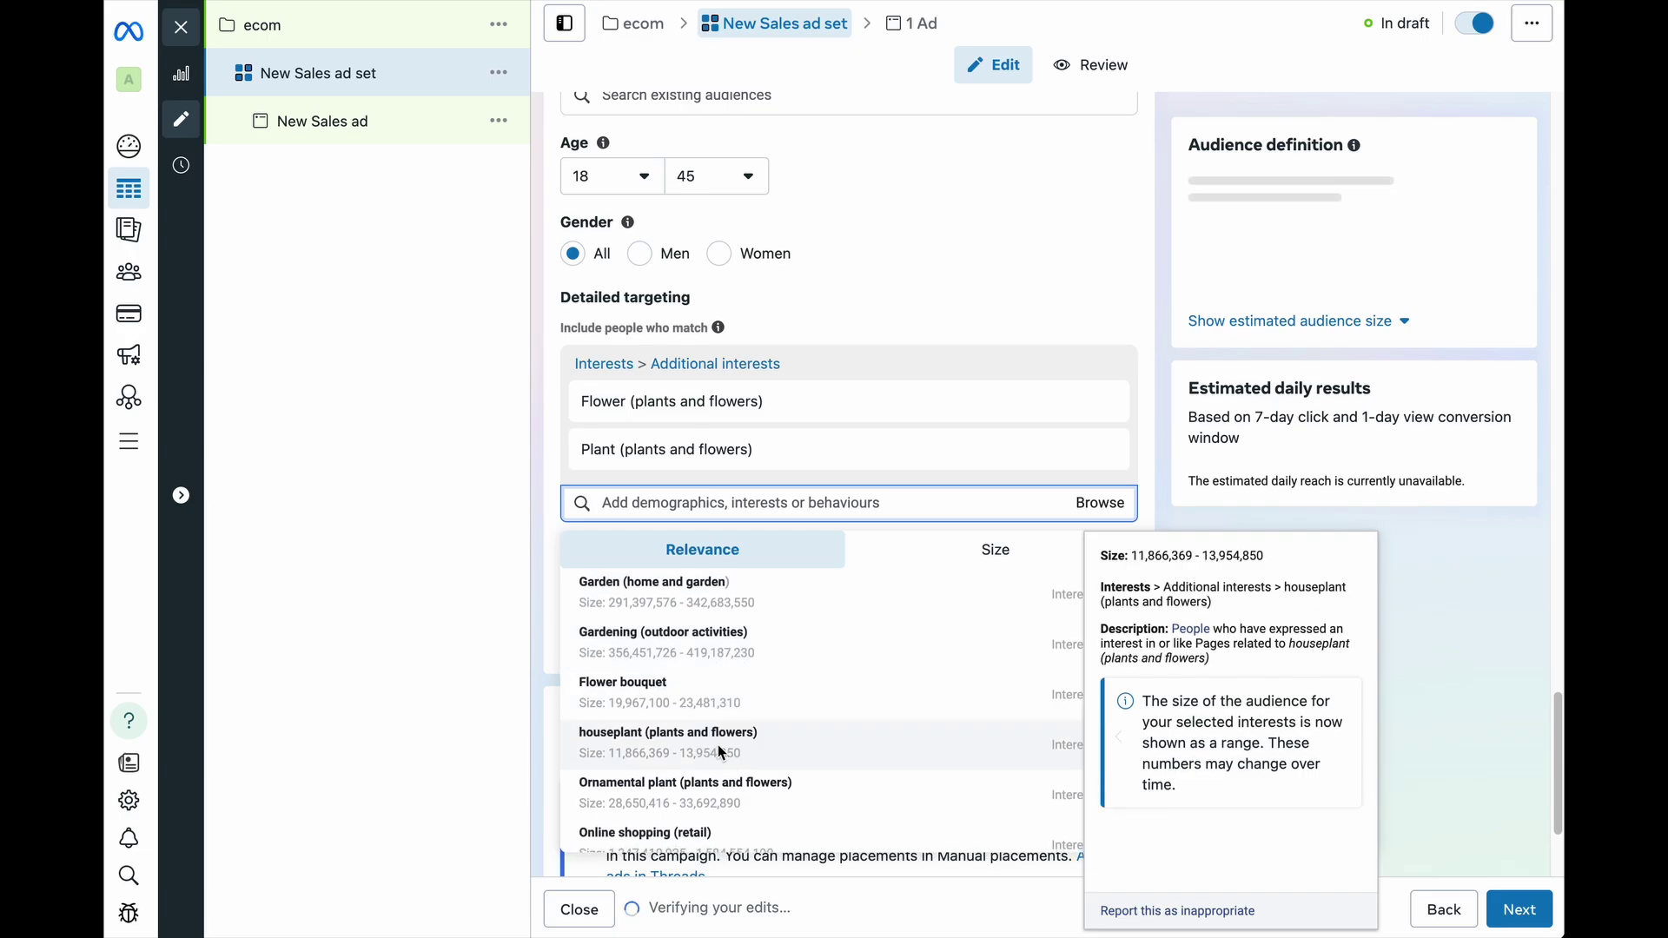
left_click(721, 750)
left_click(849, 283)
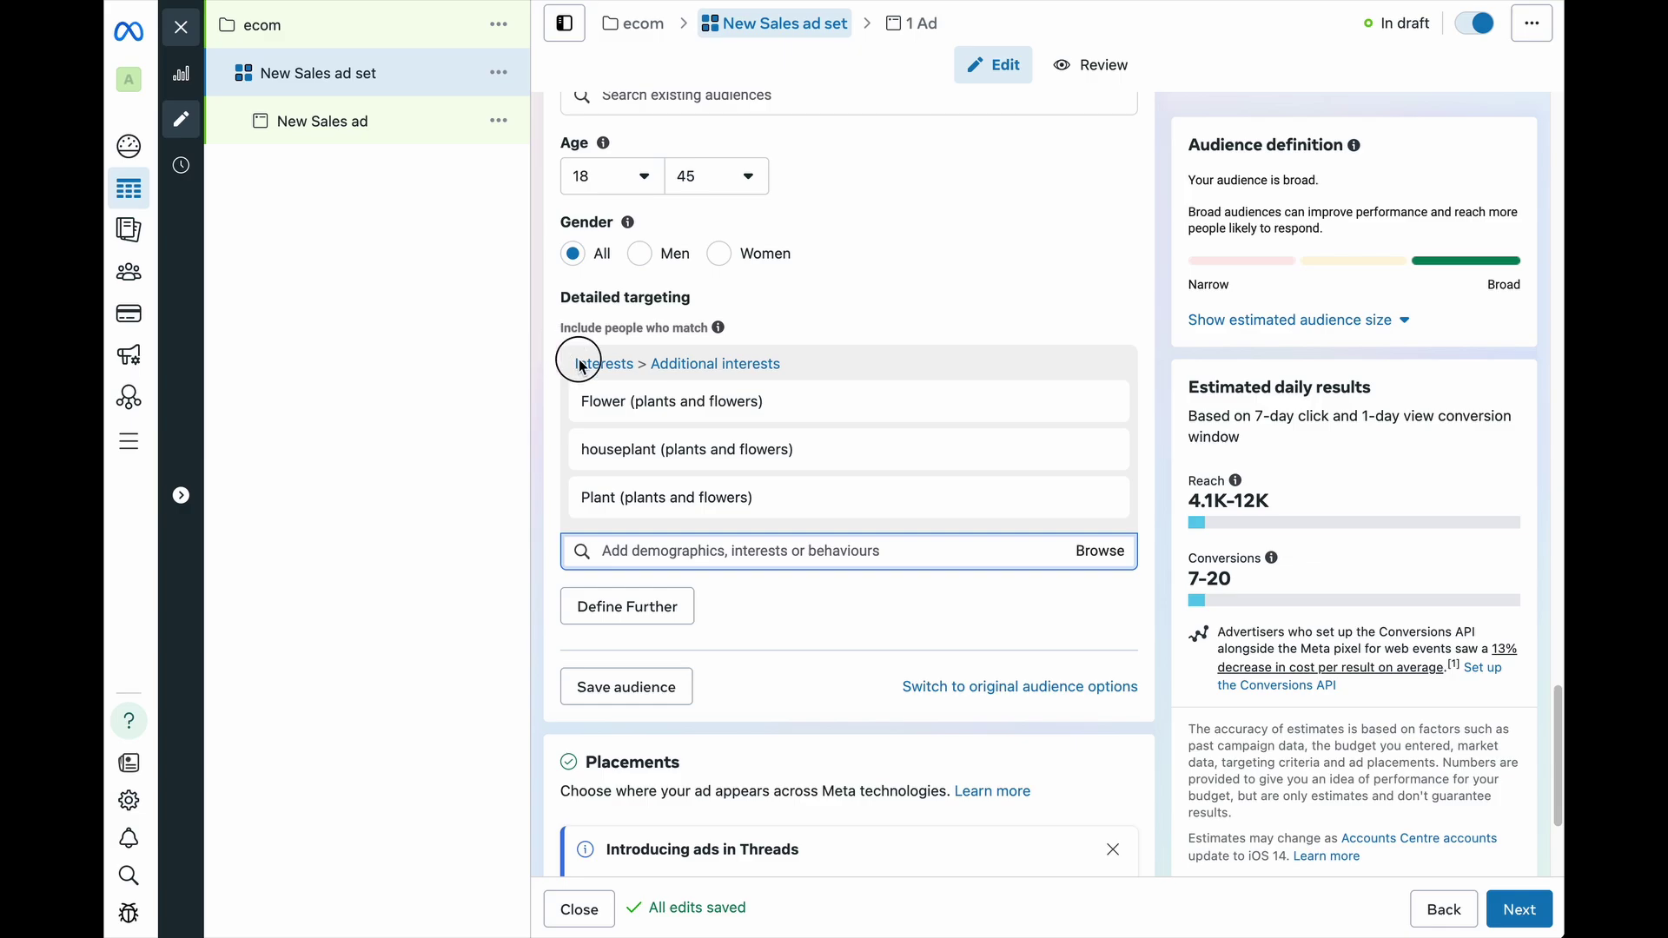
left_click_drag(582, 366, 842, 492)
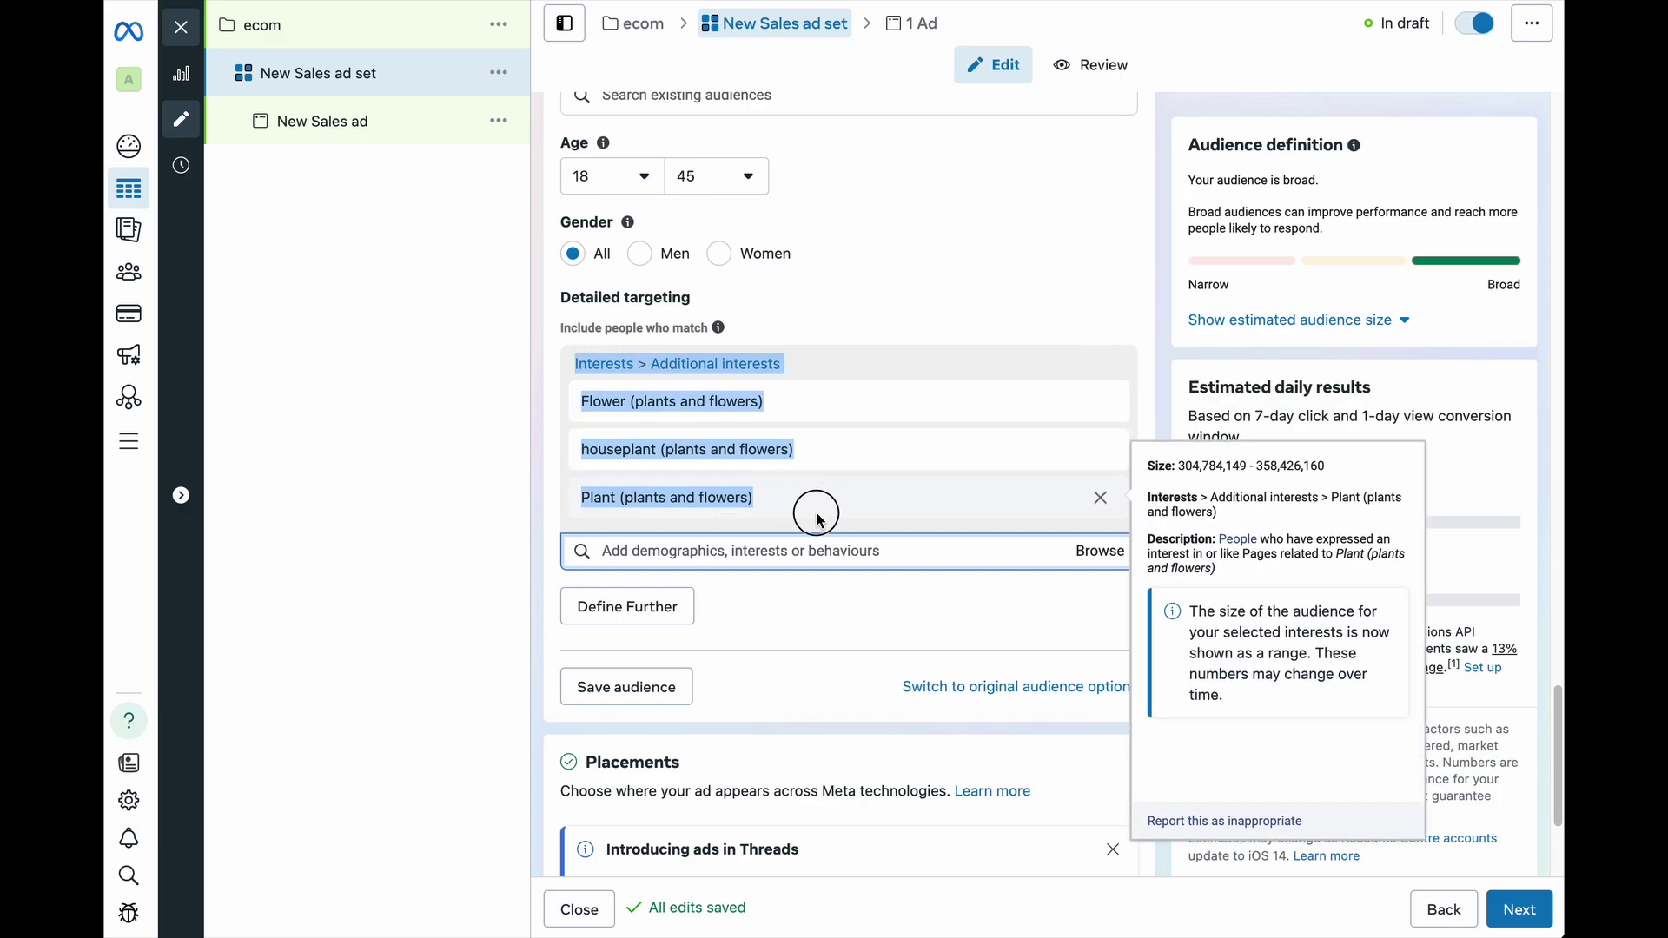
left_click(826, 246)
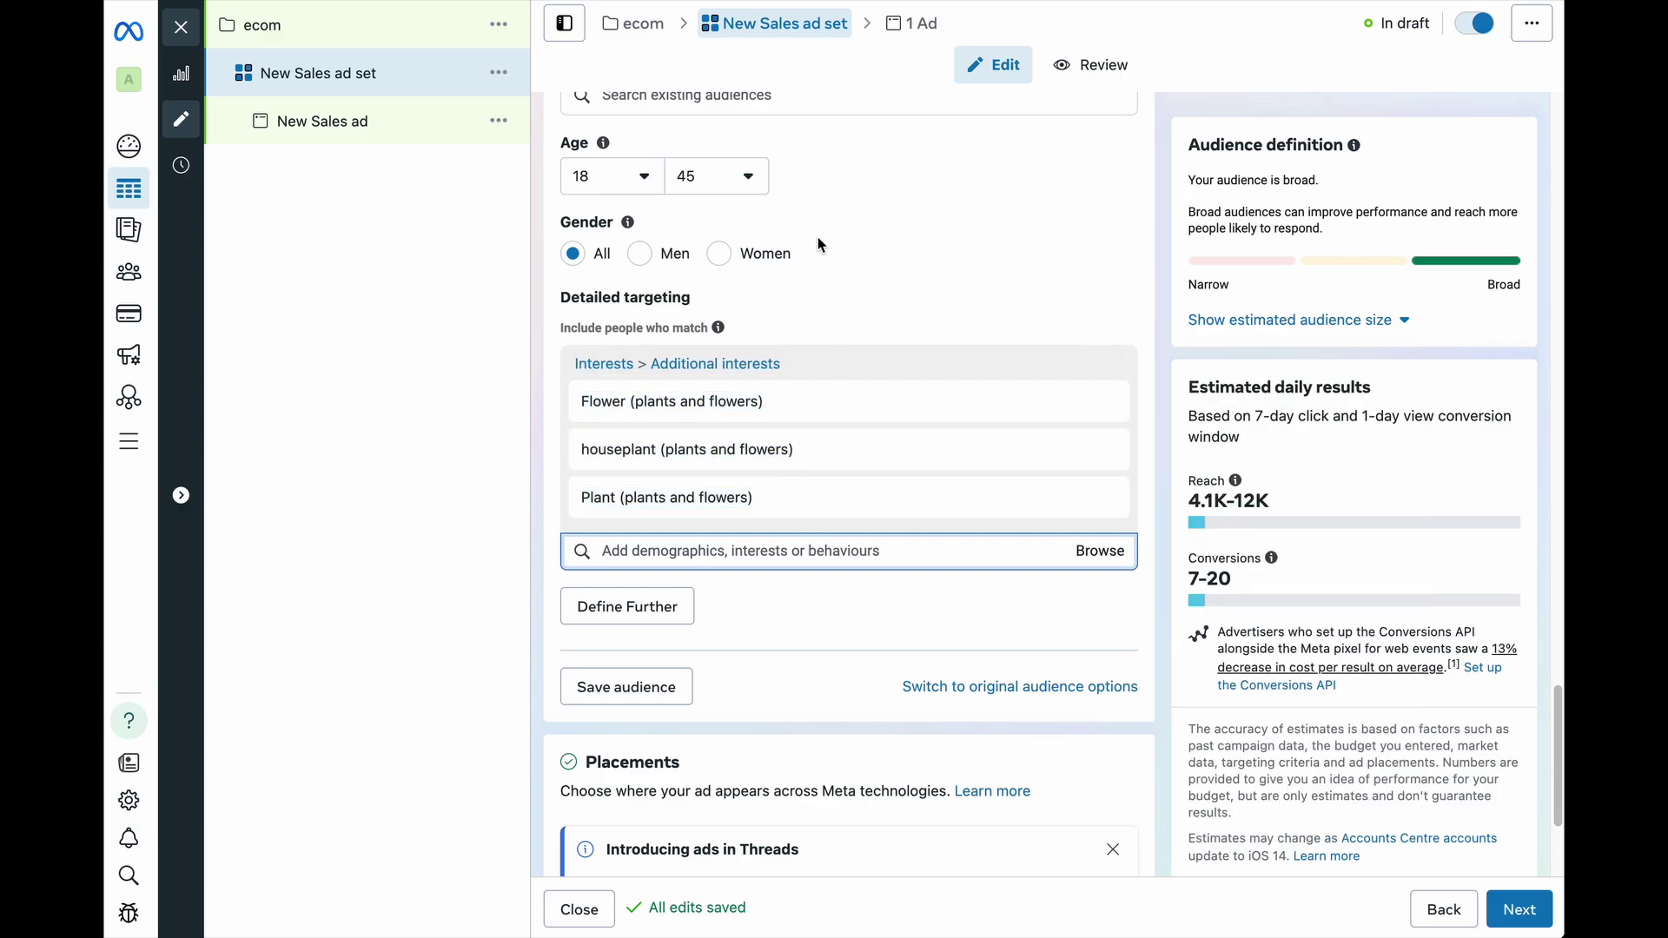
- Switch the ad set from Advantage+ audience to the original audience options and confirm using the original audience
scroll(870, 388, "down", 3)
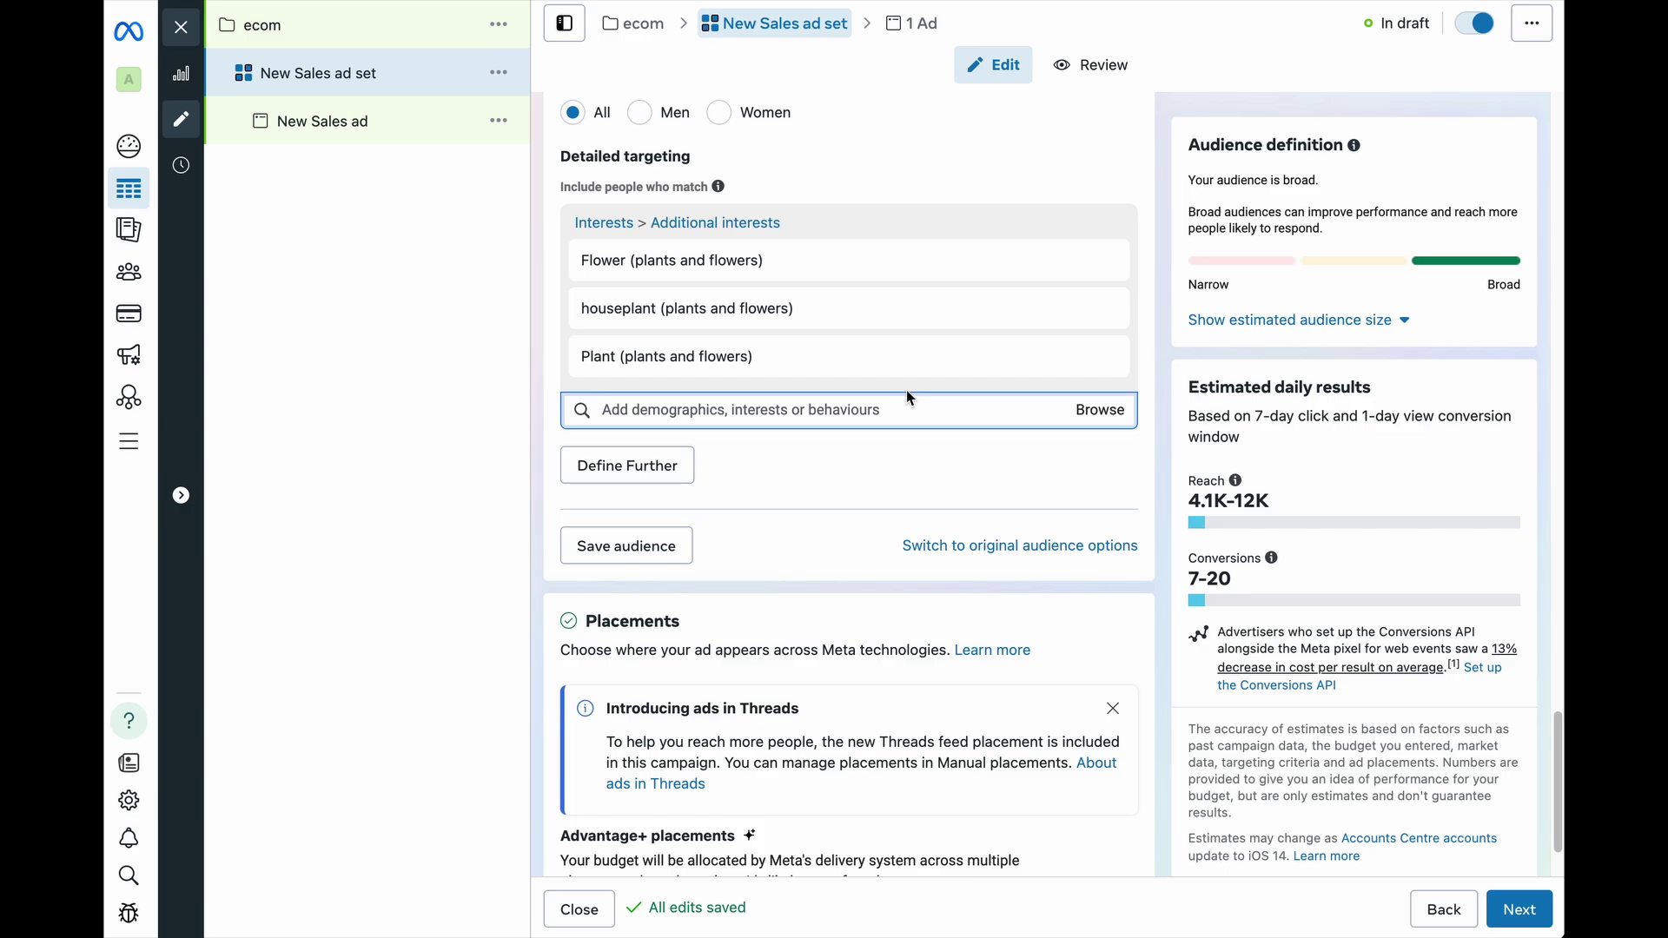
scroll(973, 443, "down", 1)
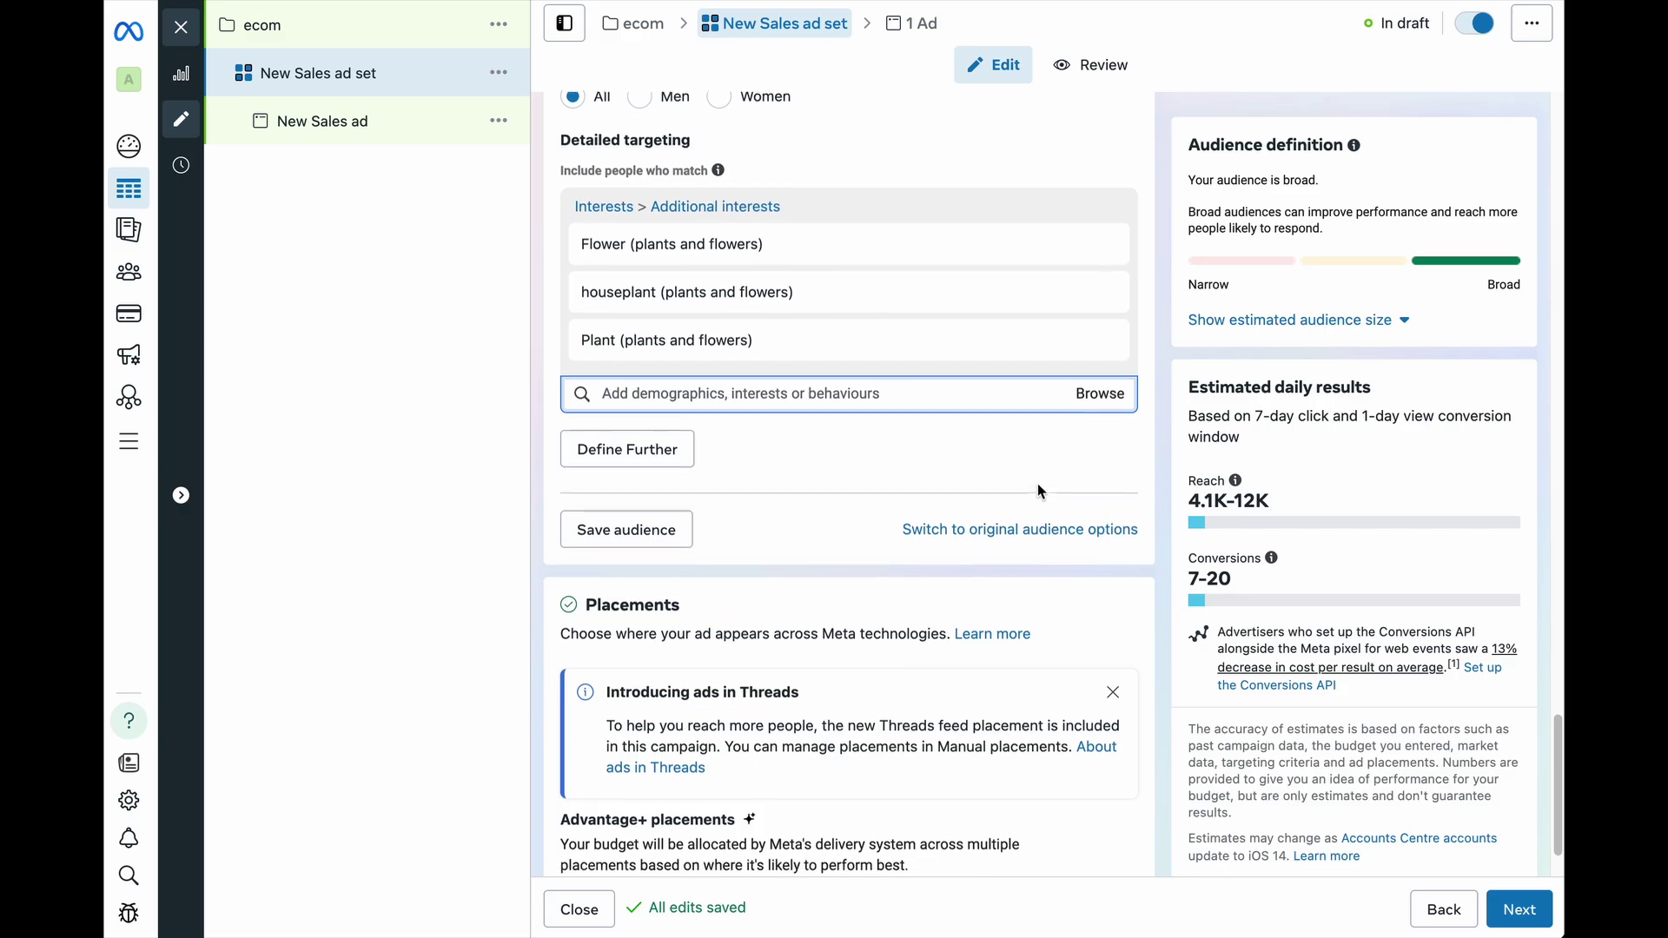
left_click(1034, 509)
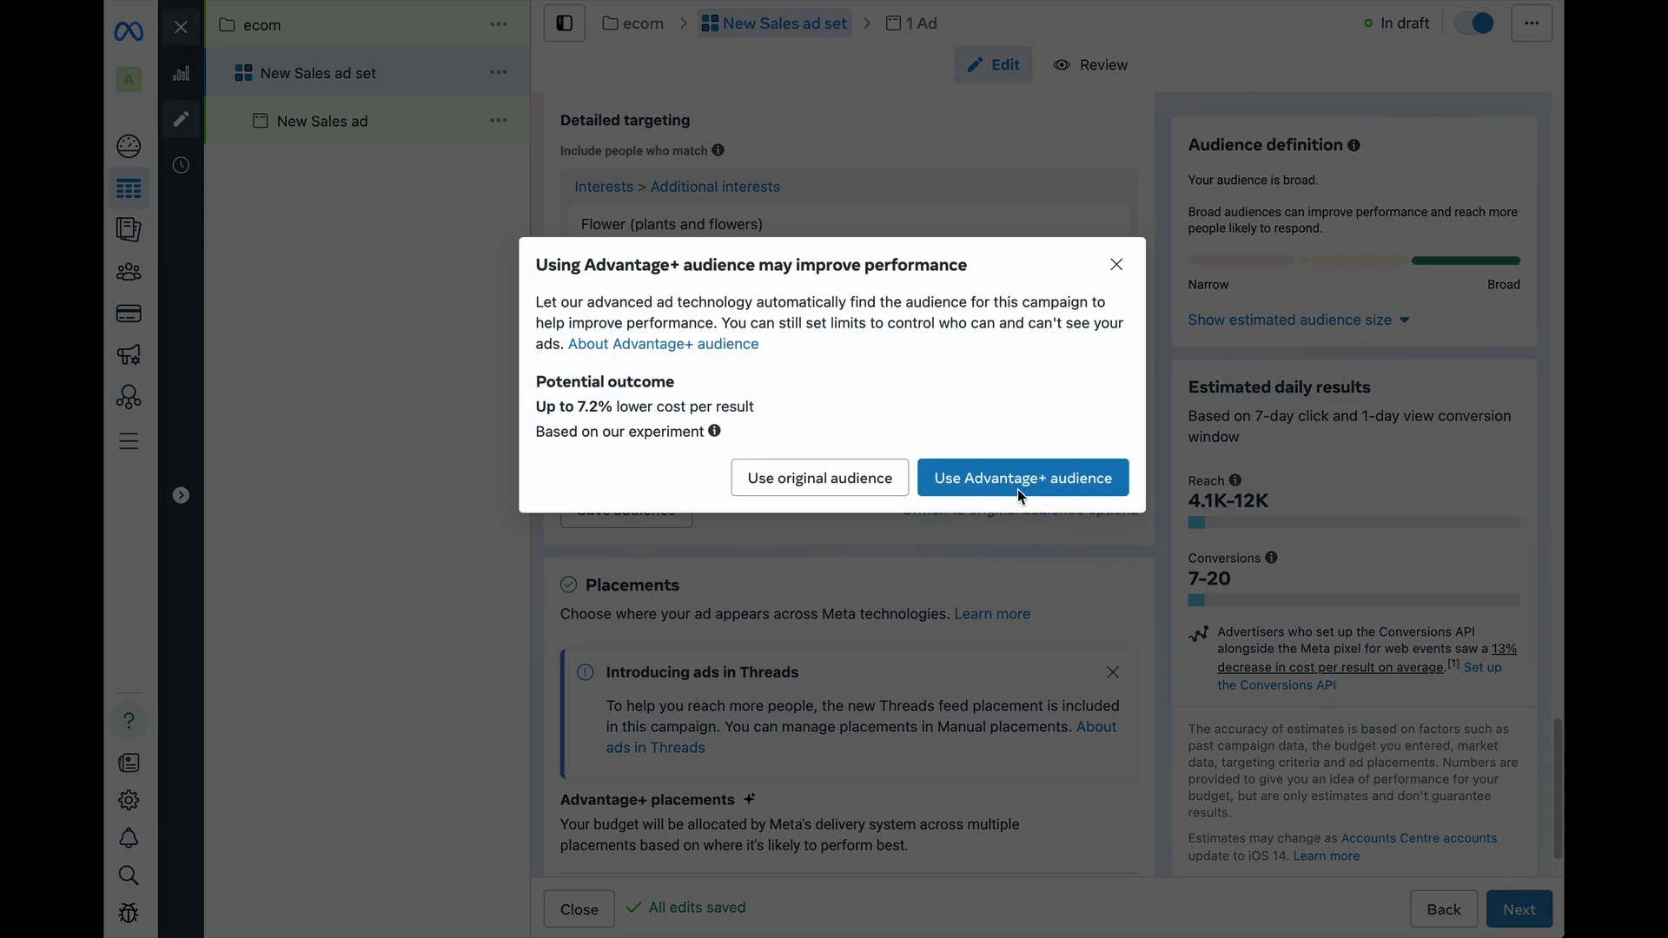
left_click(776, 478)
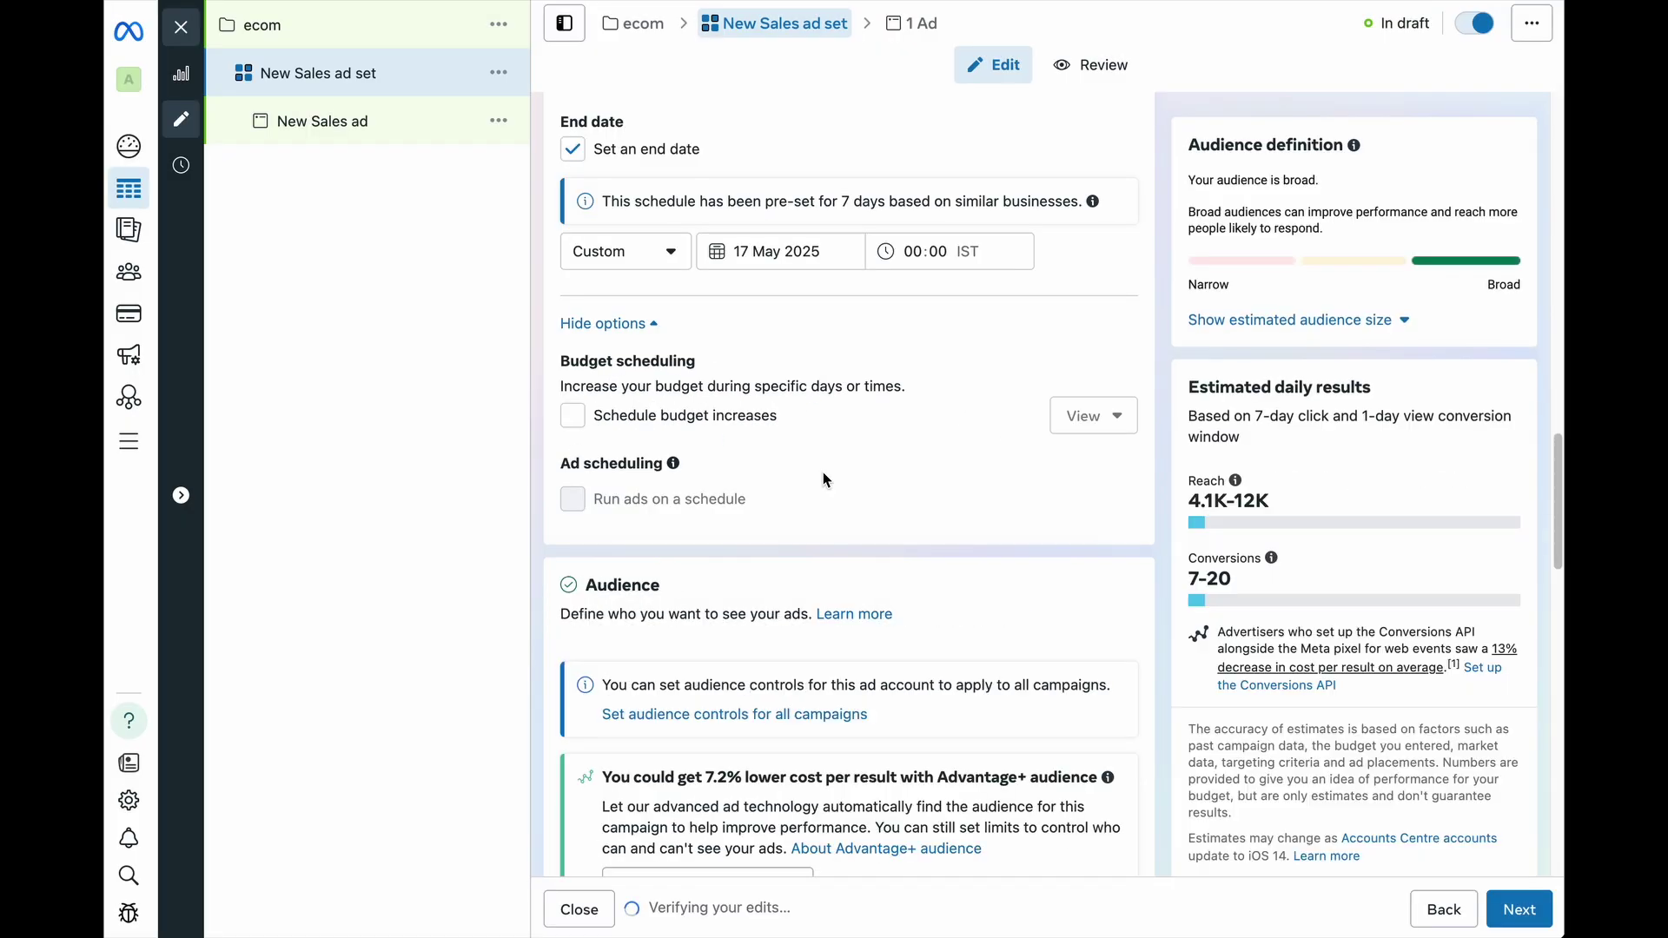
- Review the original audience settings, from custom audiences and locations through detailed targeting and languages to the placements
scroll(825, 480, "down", 3)
scroll(834, 474, "down", 3)
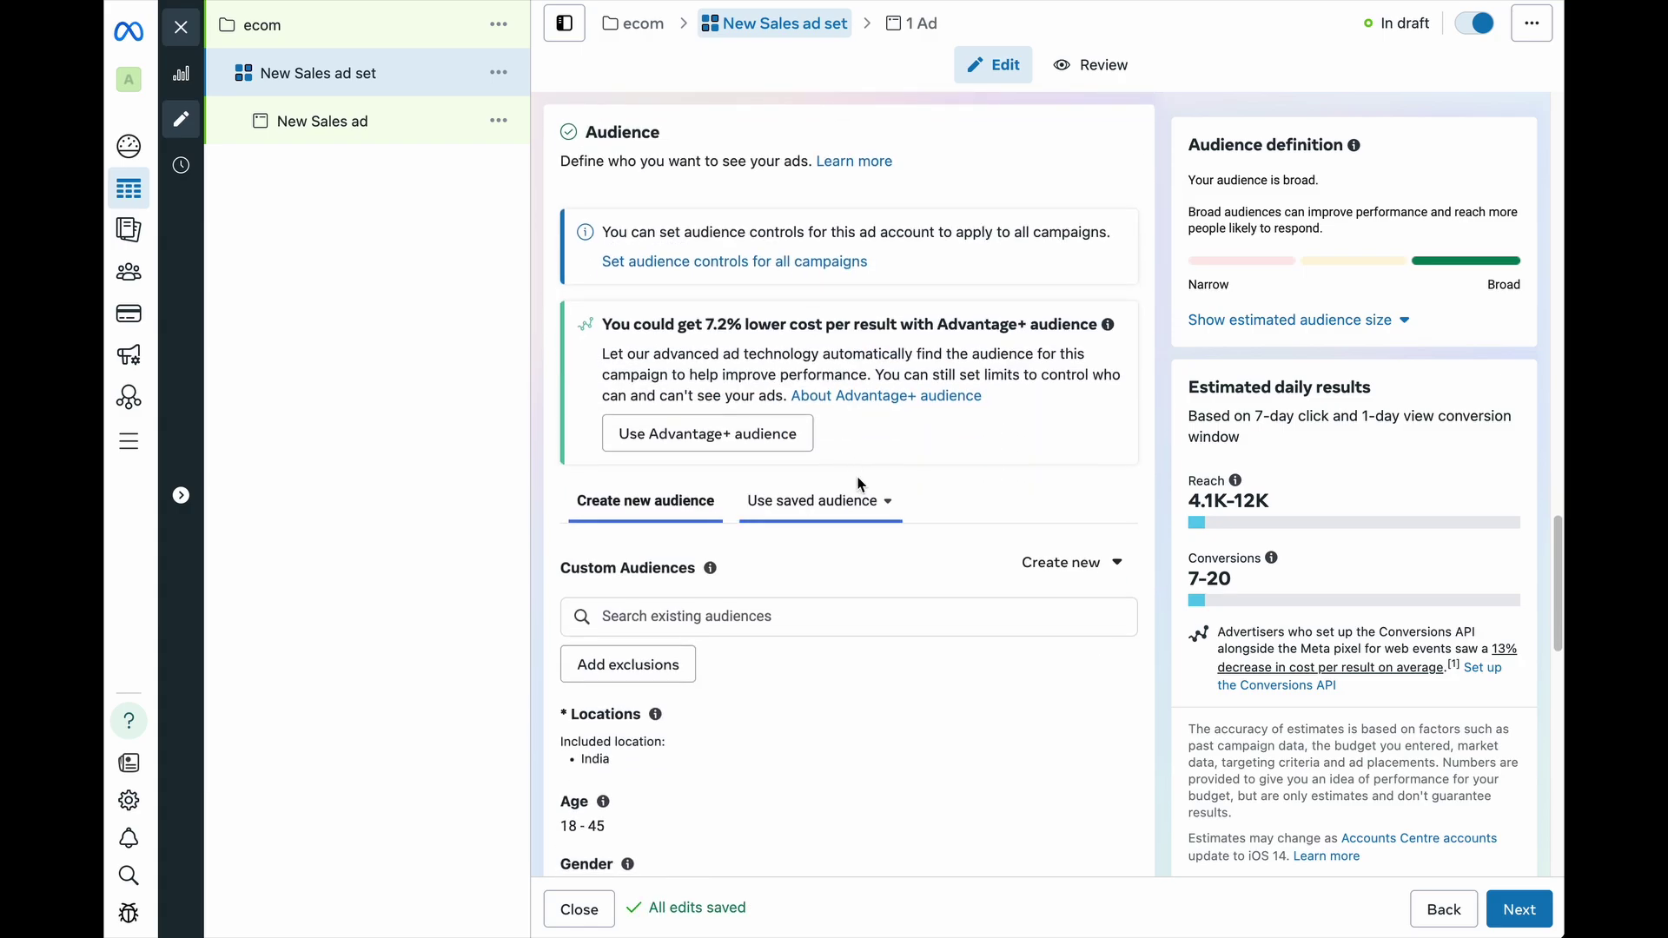
scroll(868, 647, "down", 2)
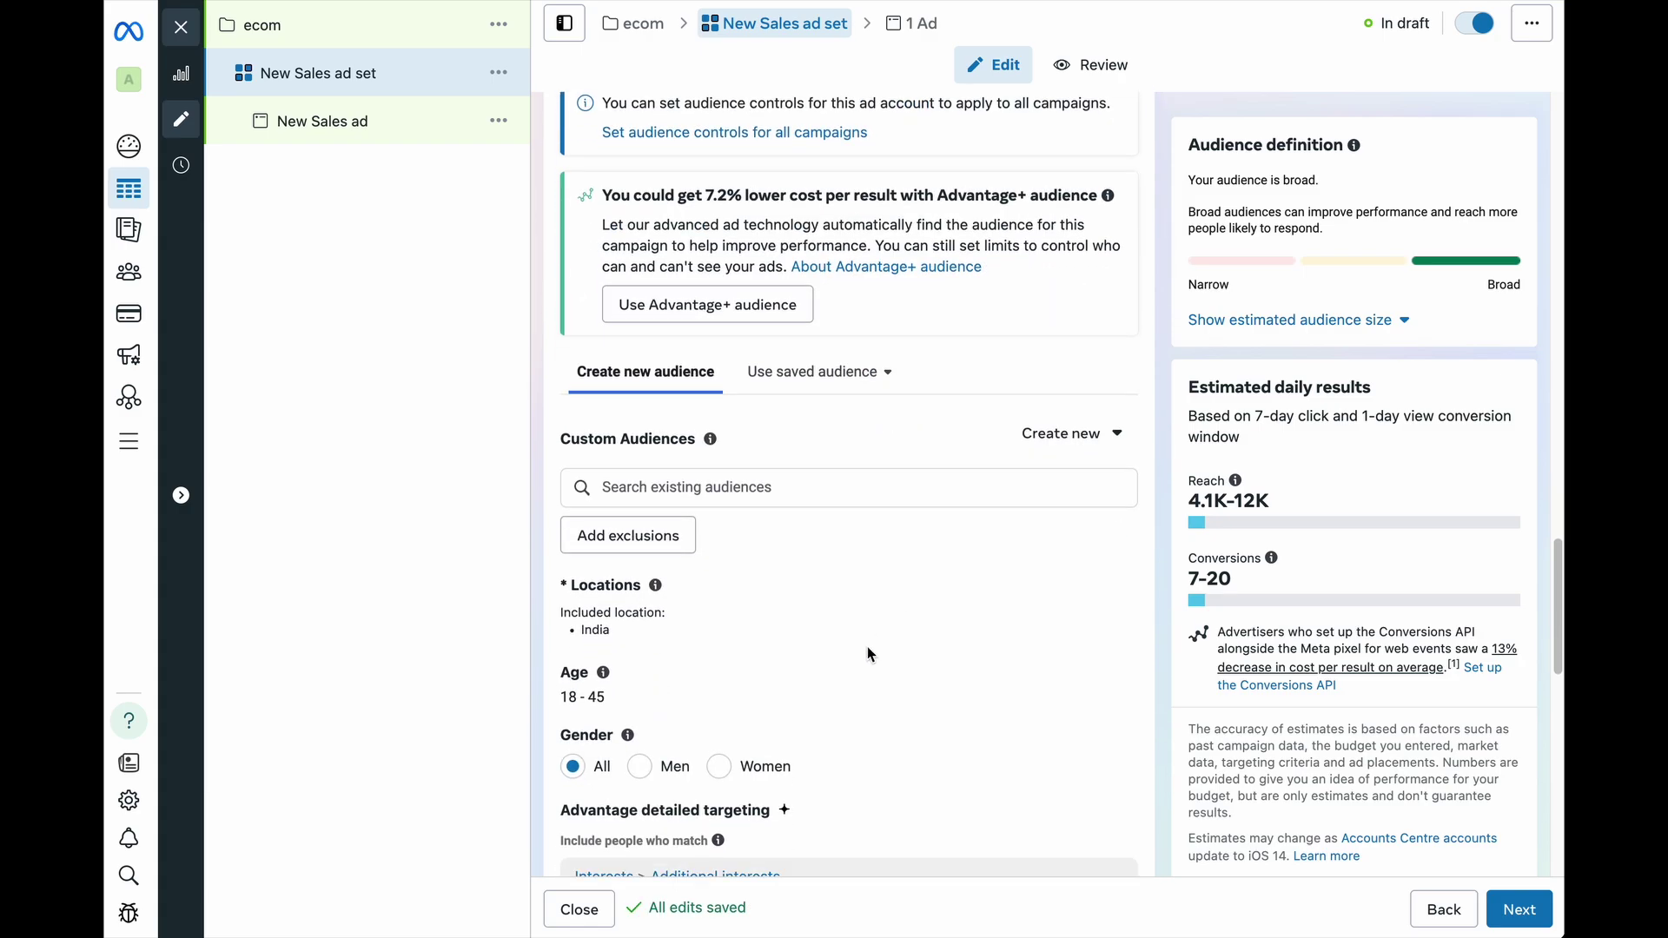
scroll(870, 654, "down", 2)
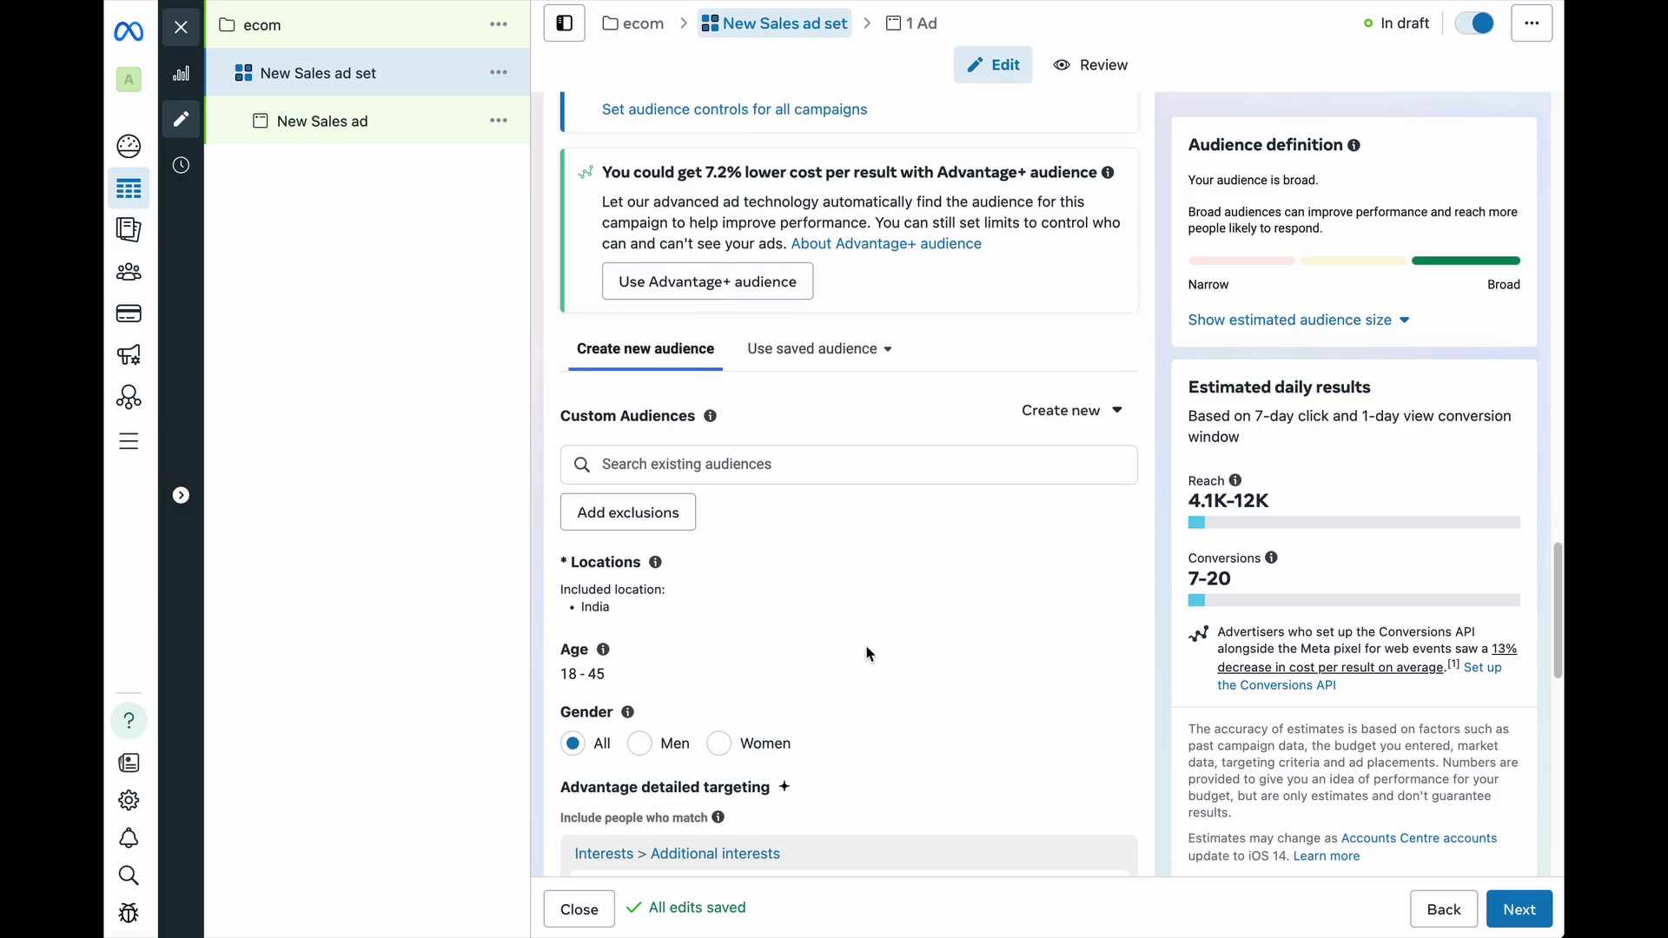
scroll(870, 654, "down", 10)
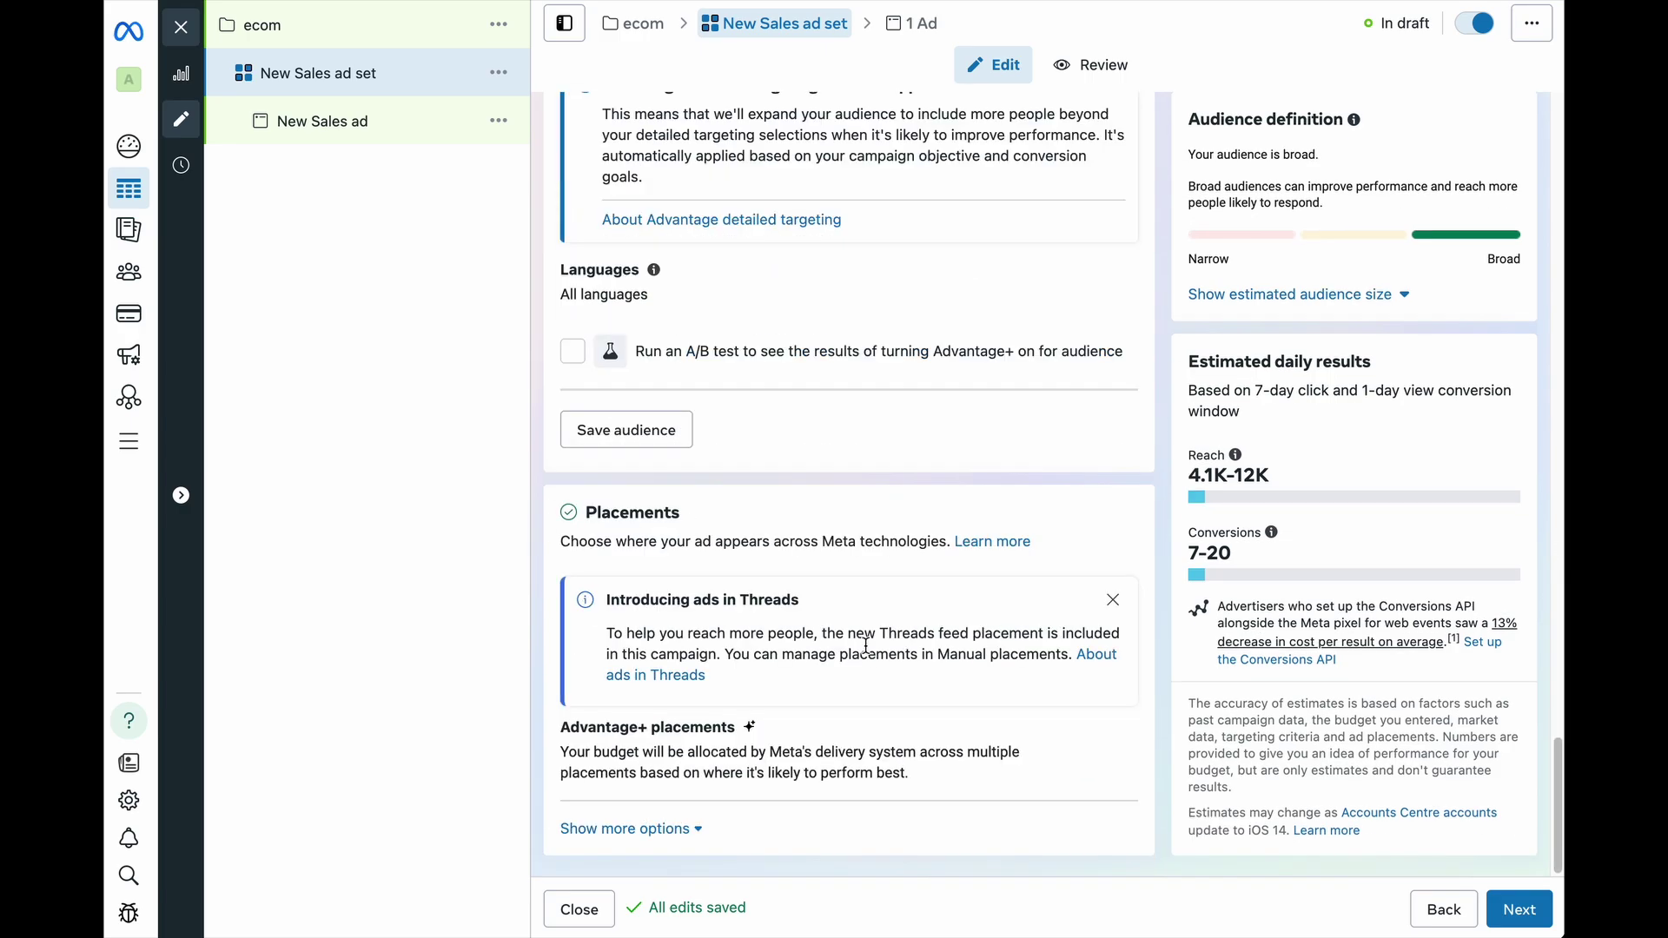
- Switch the ad set from Advantage+ placements to Manual placements
left_click(1116, 730)
scroll(632, 729, "down", 1)
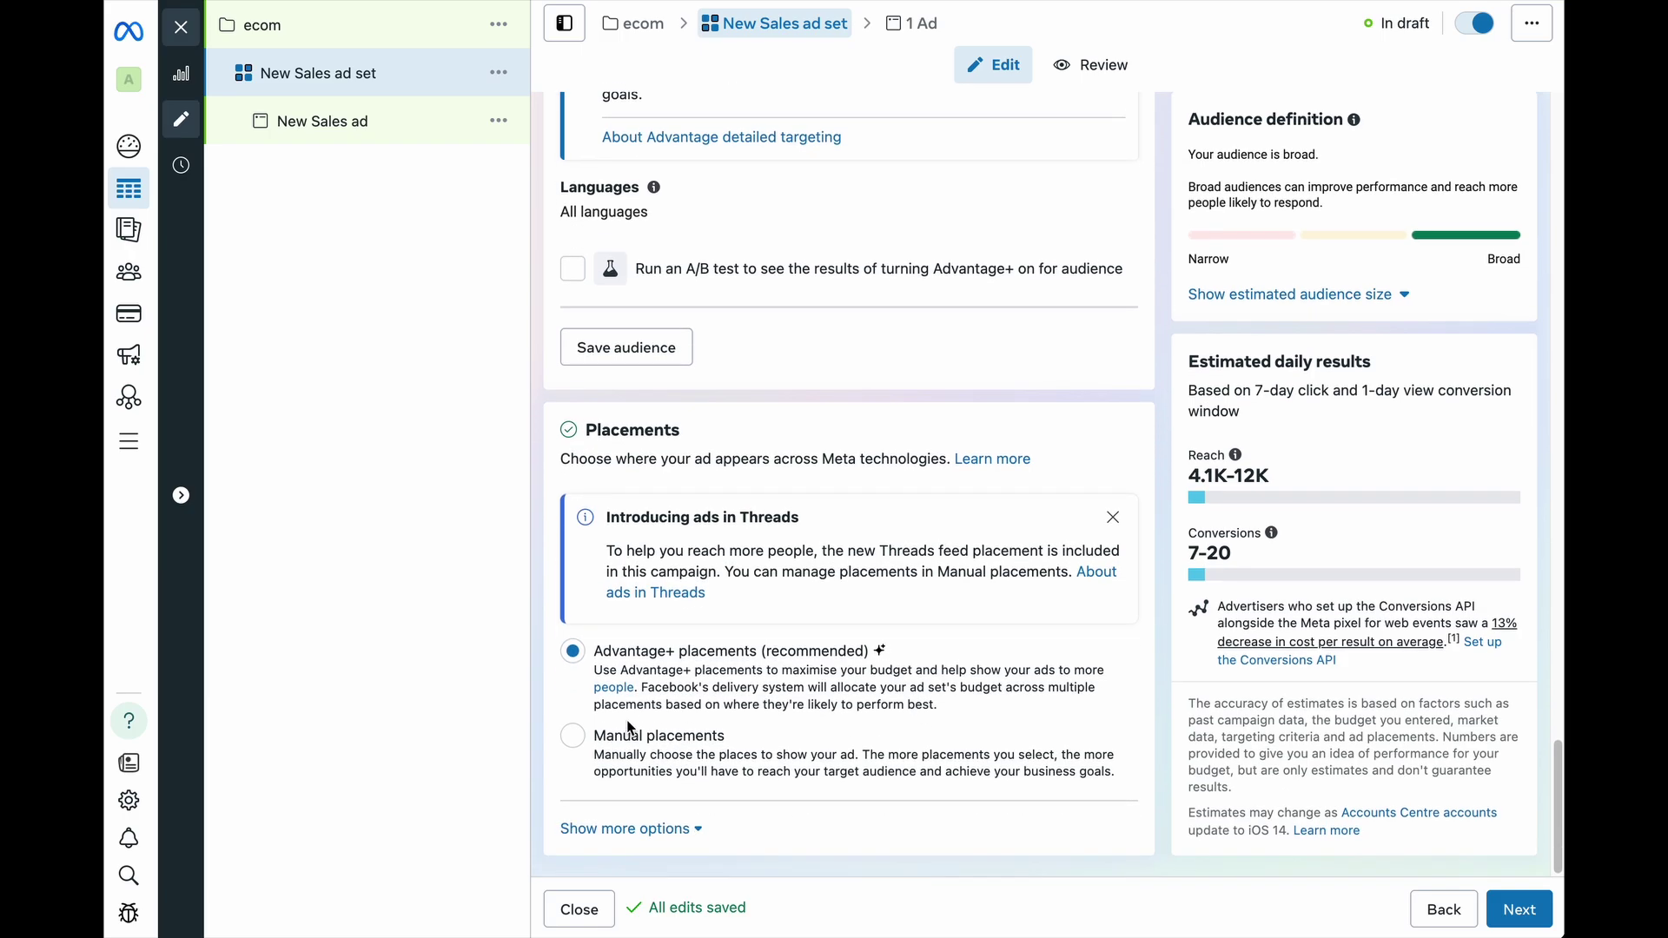
left_click(594, 758)
scroll(596, 746, "down", 5)
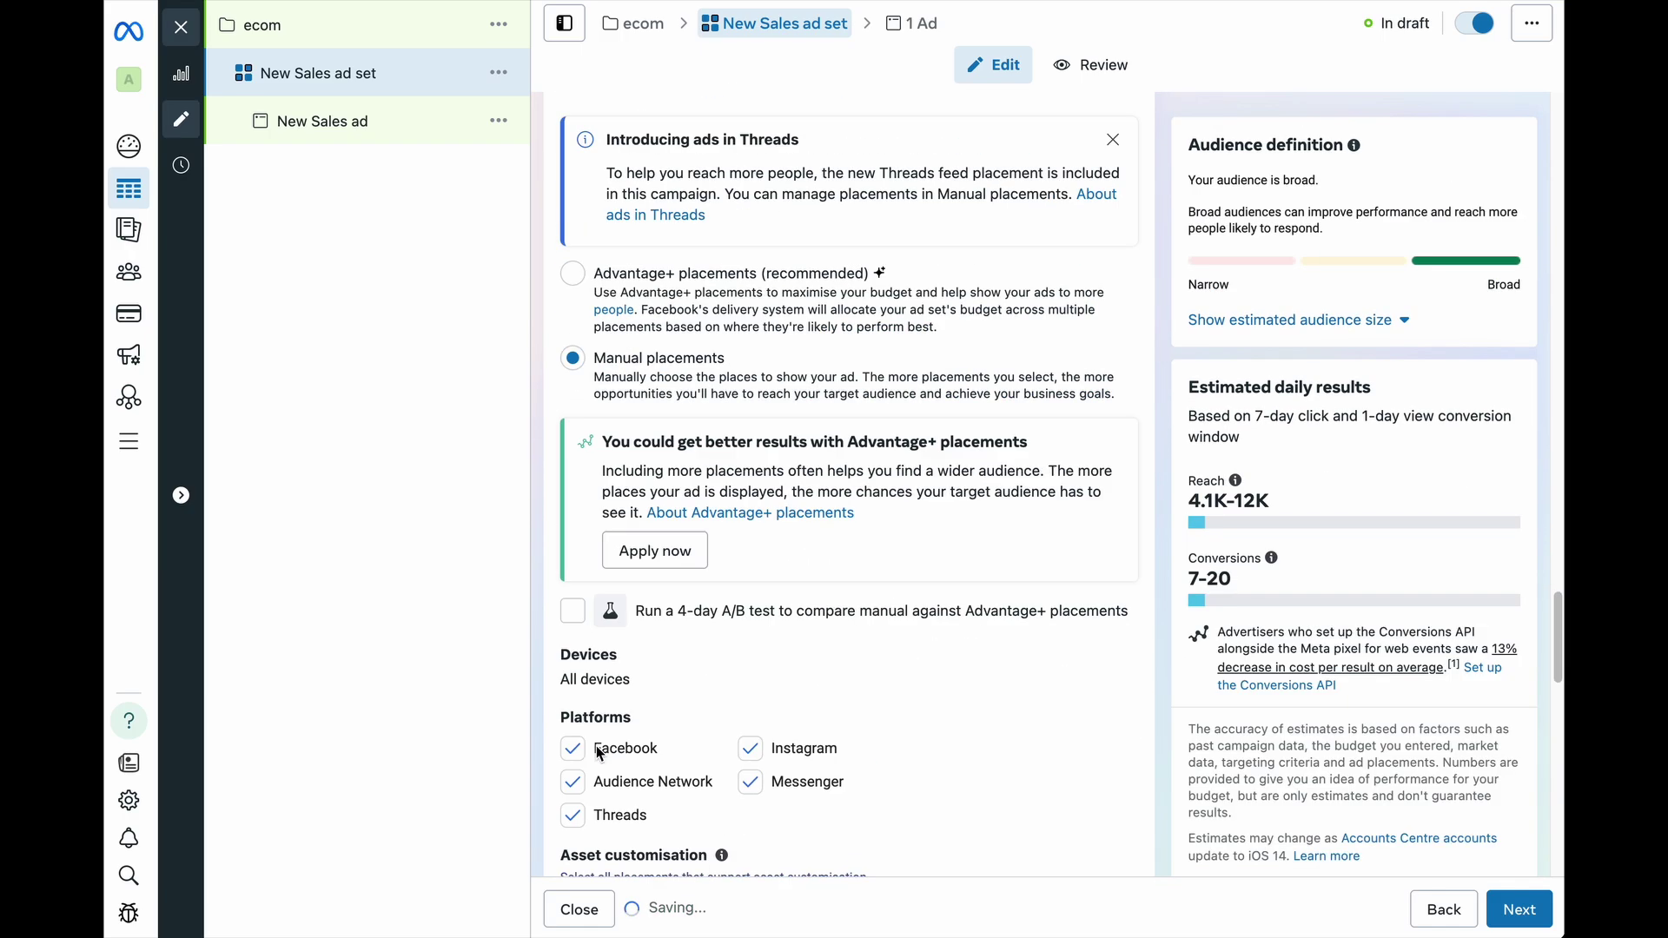
- Collapse every group in the placements list, from Feeds and Stories and Reels through Messages to Apps and sites
scroll(596, 745, "down", 1)
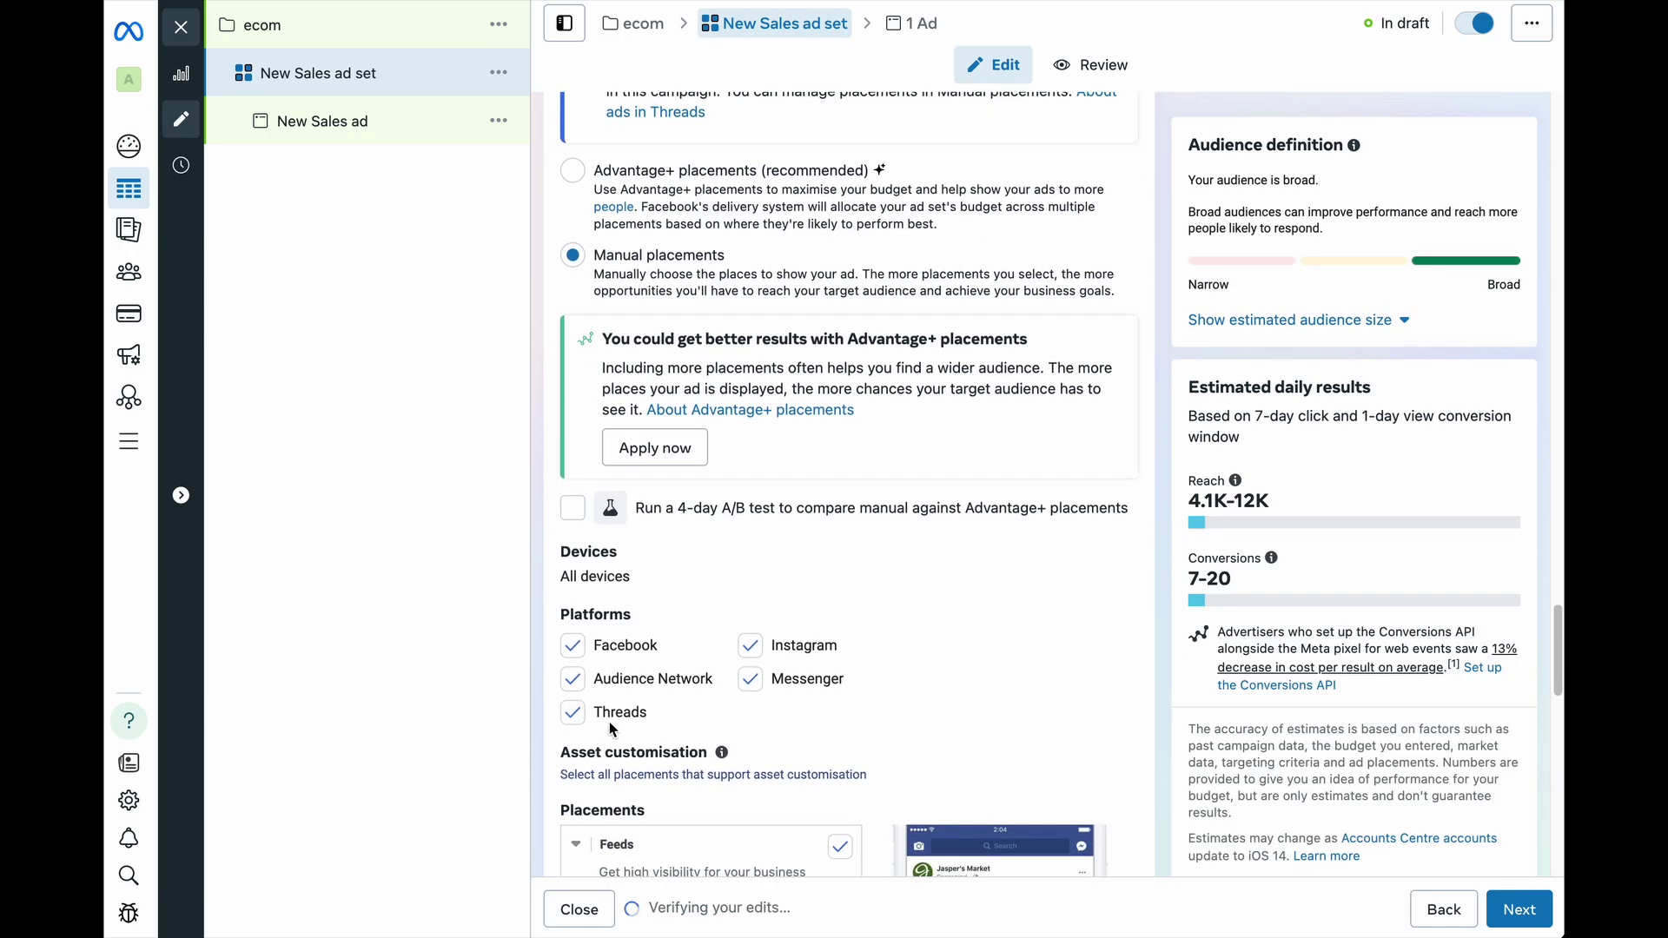
scroll(704, 723, "down", 5)
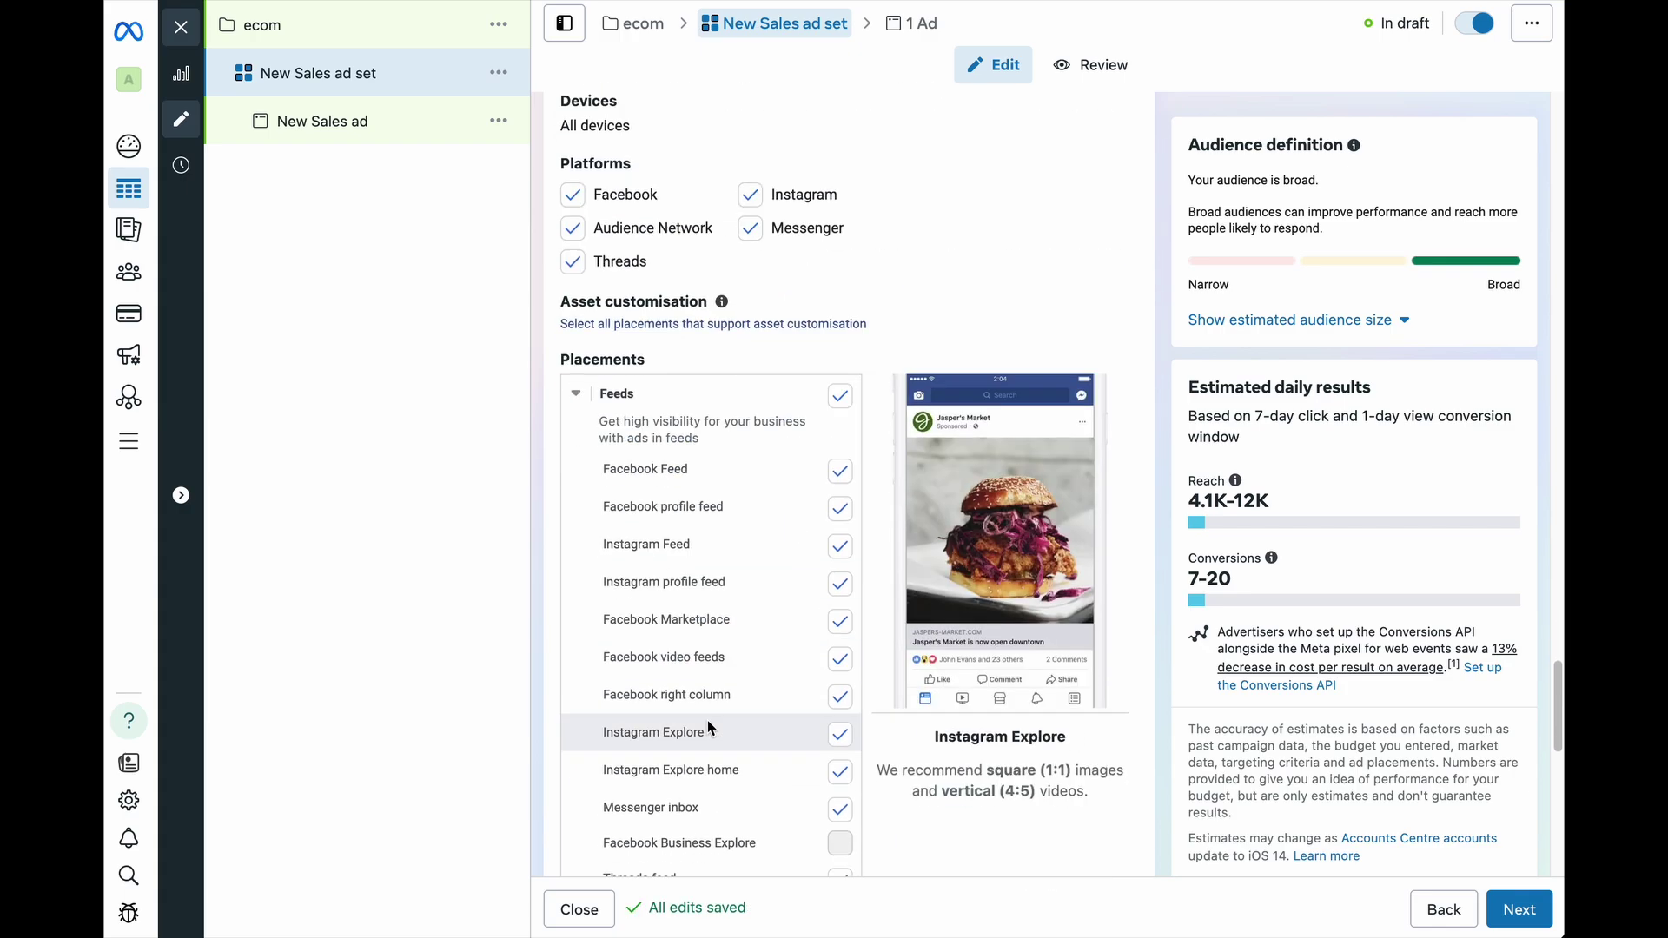
left_click(580, 407)
scroll(577, 373, "down", 2)
left_click(574, 342)
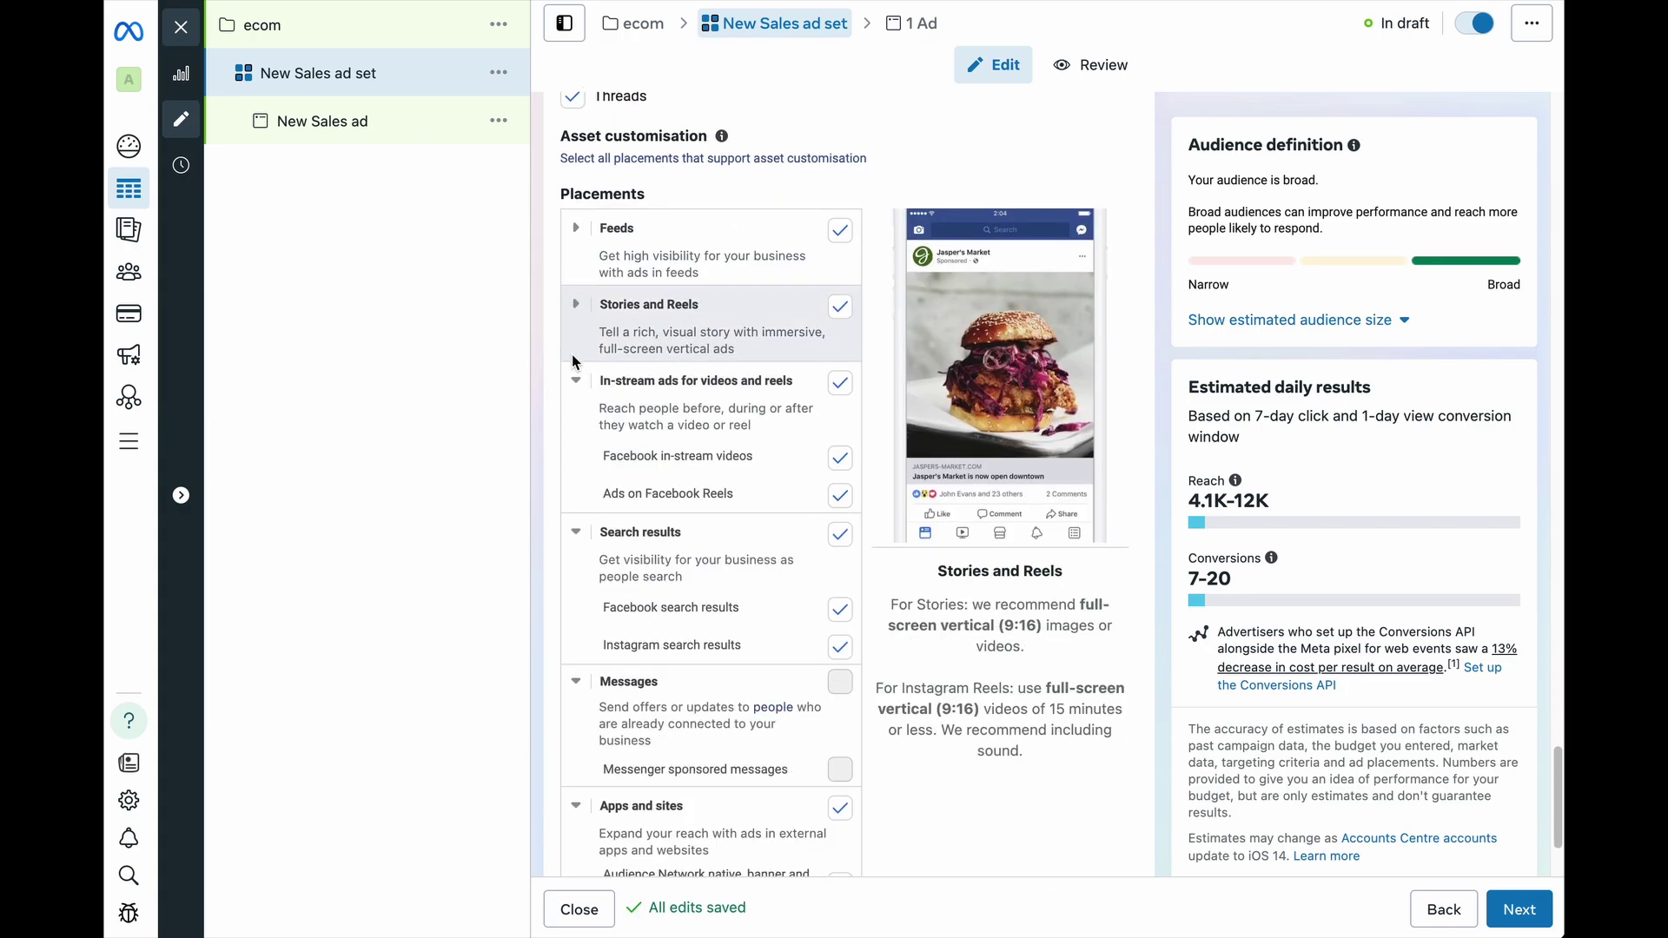
left_click(581, 384)
left_click(581, 460)
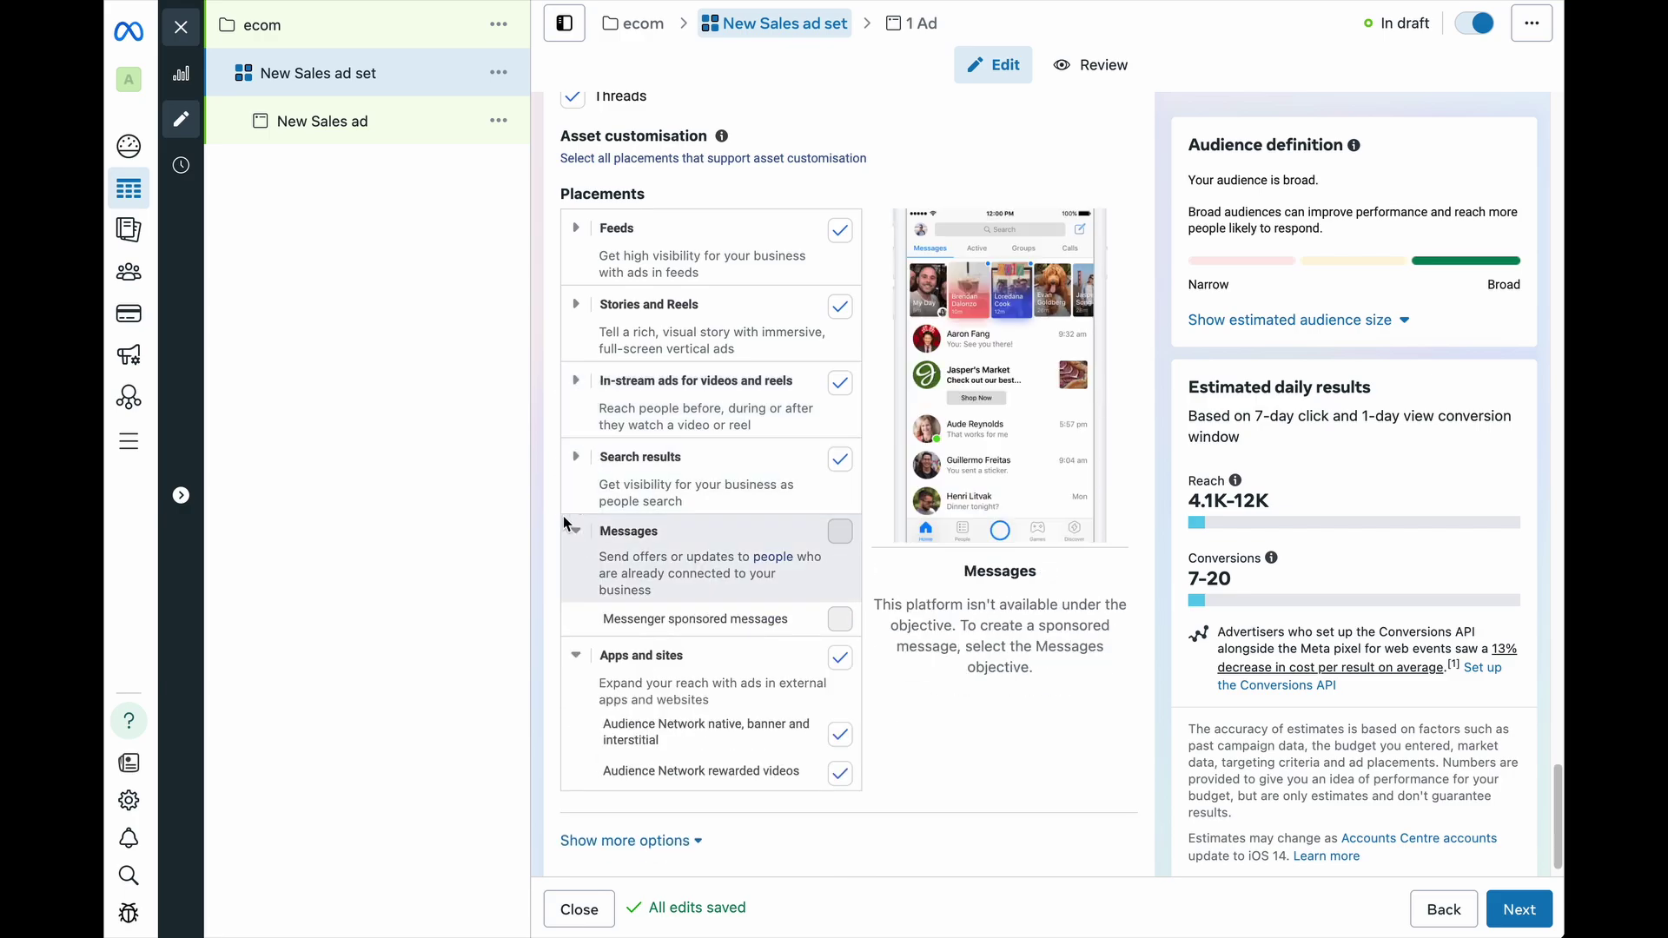
left_click(574, 530)
left_click(576, 624)
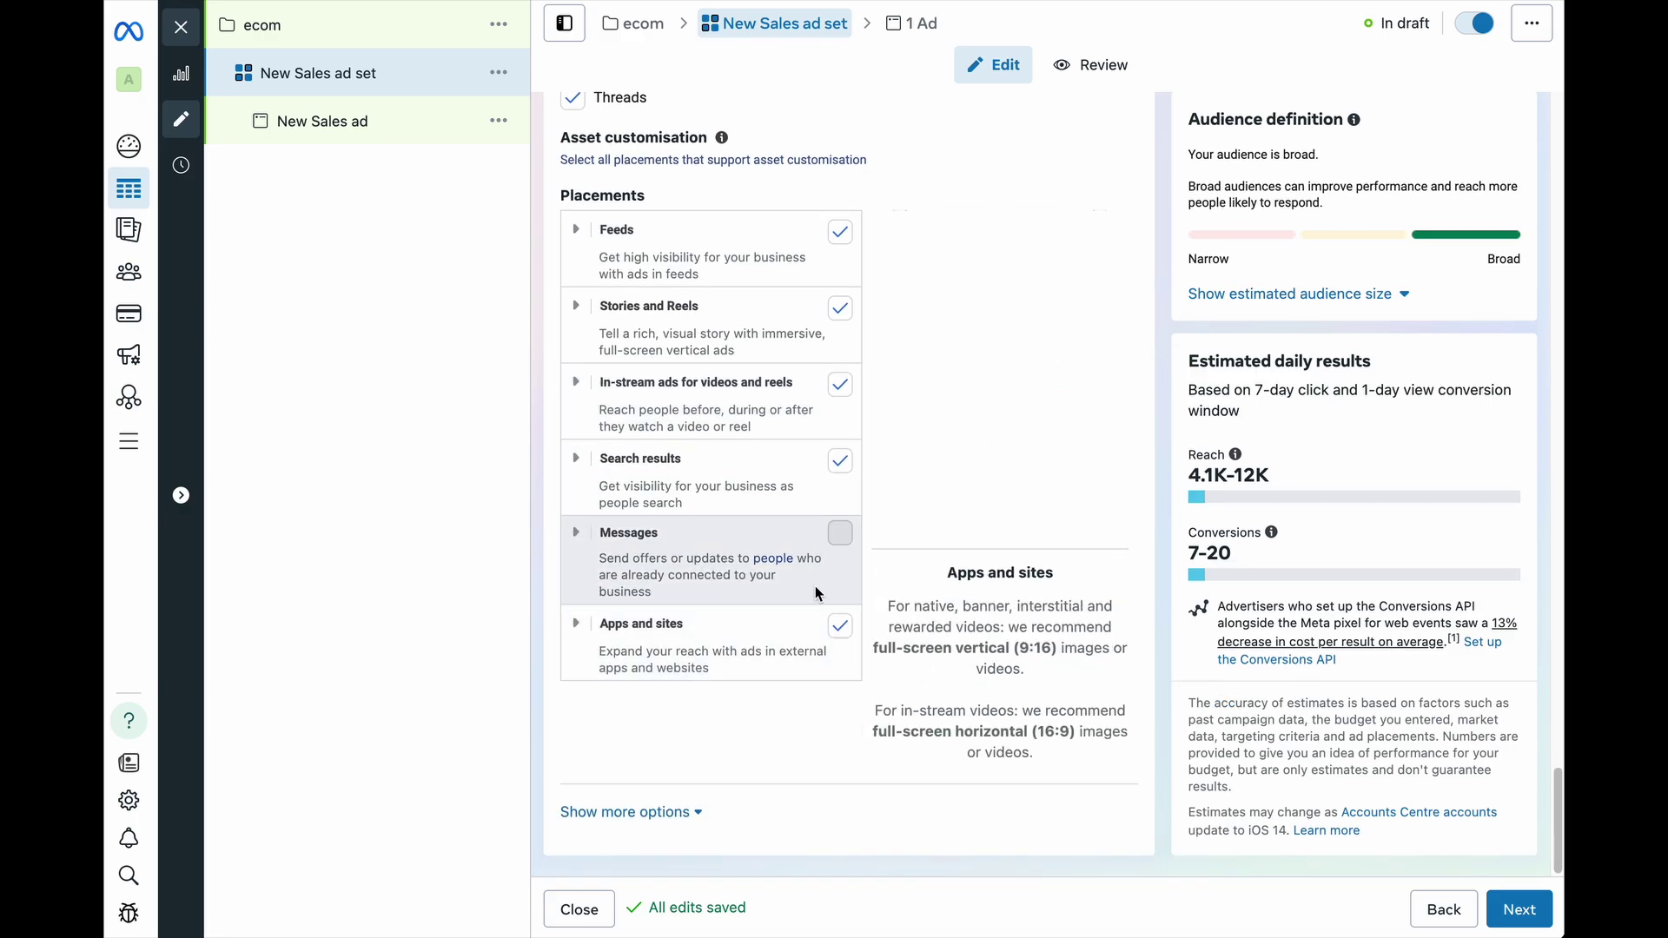
- Exclude the Apps and sites and In-stream ads for videos and reels placements, and expand the Stories and Reels group
left_click(841, 629)
left_click(843, 467)
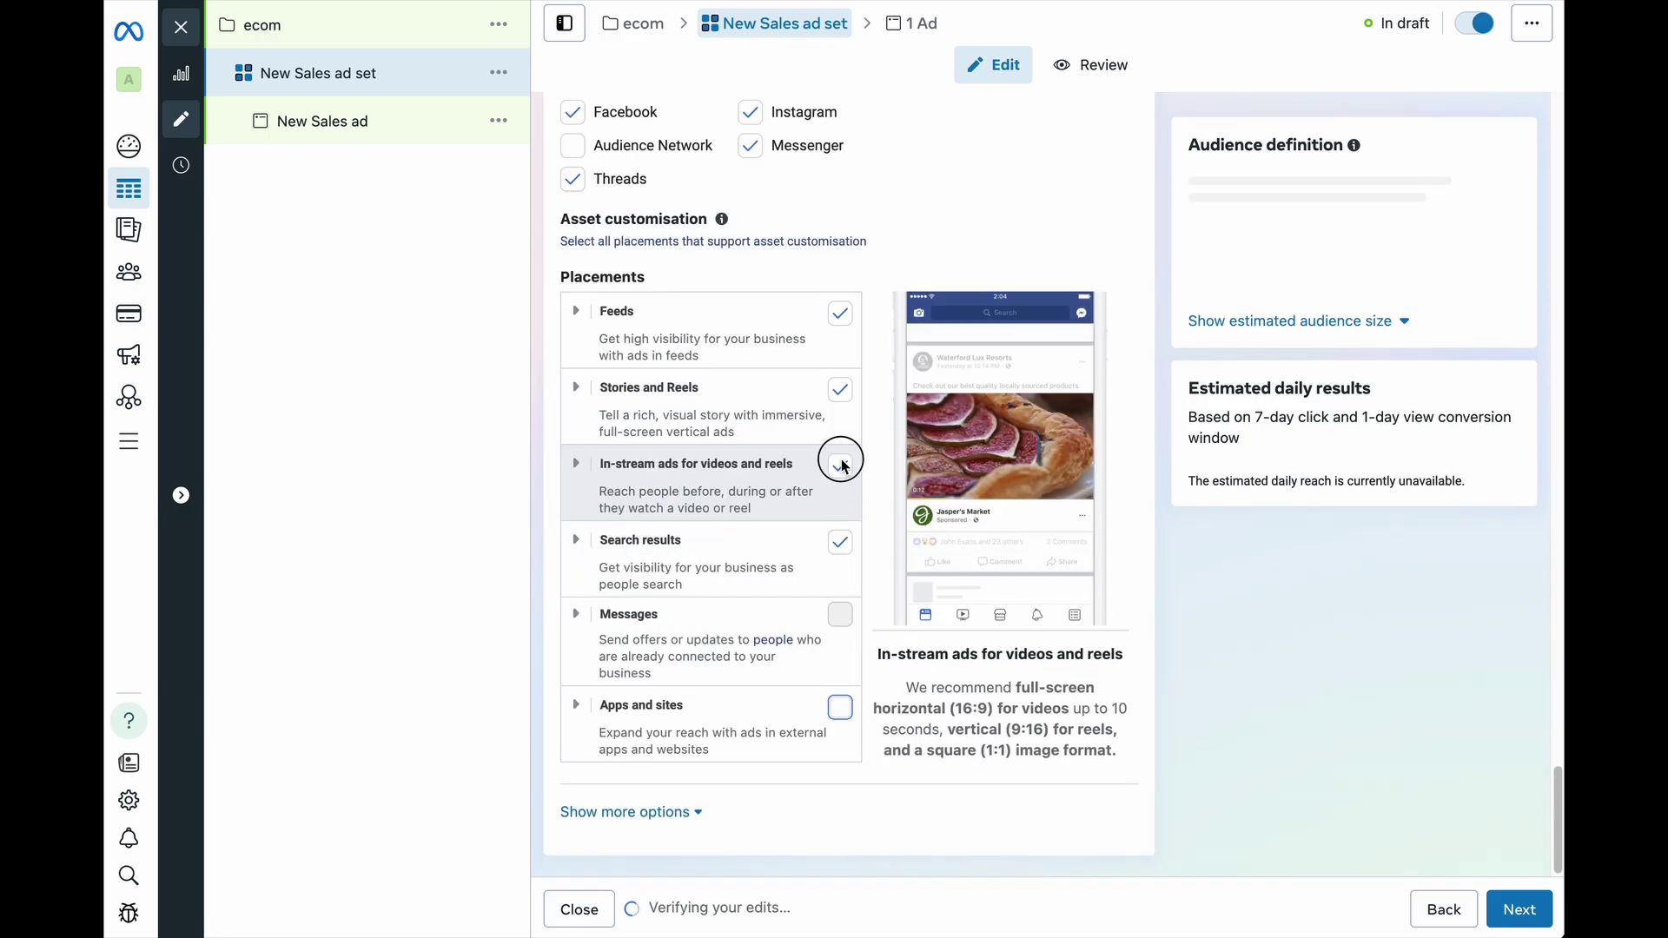
left_click(570, 383)
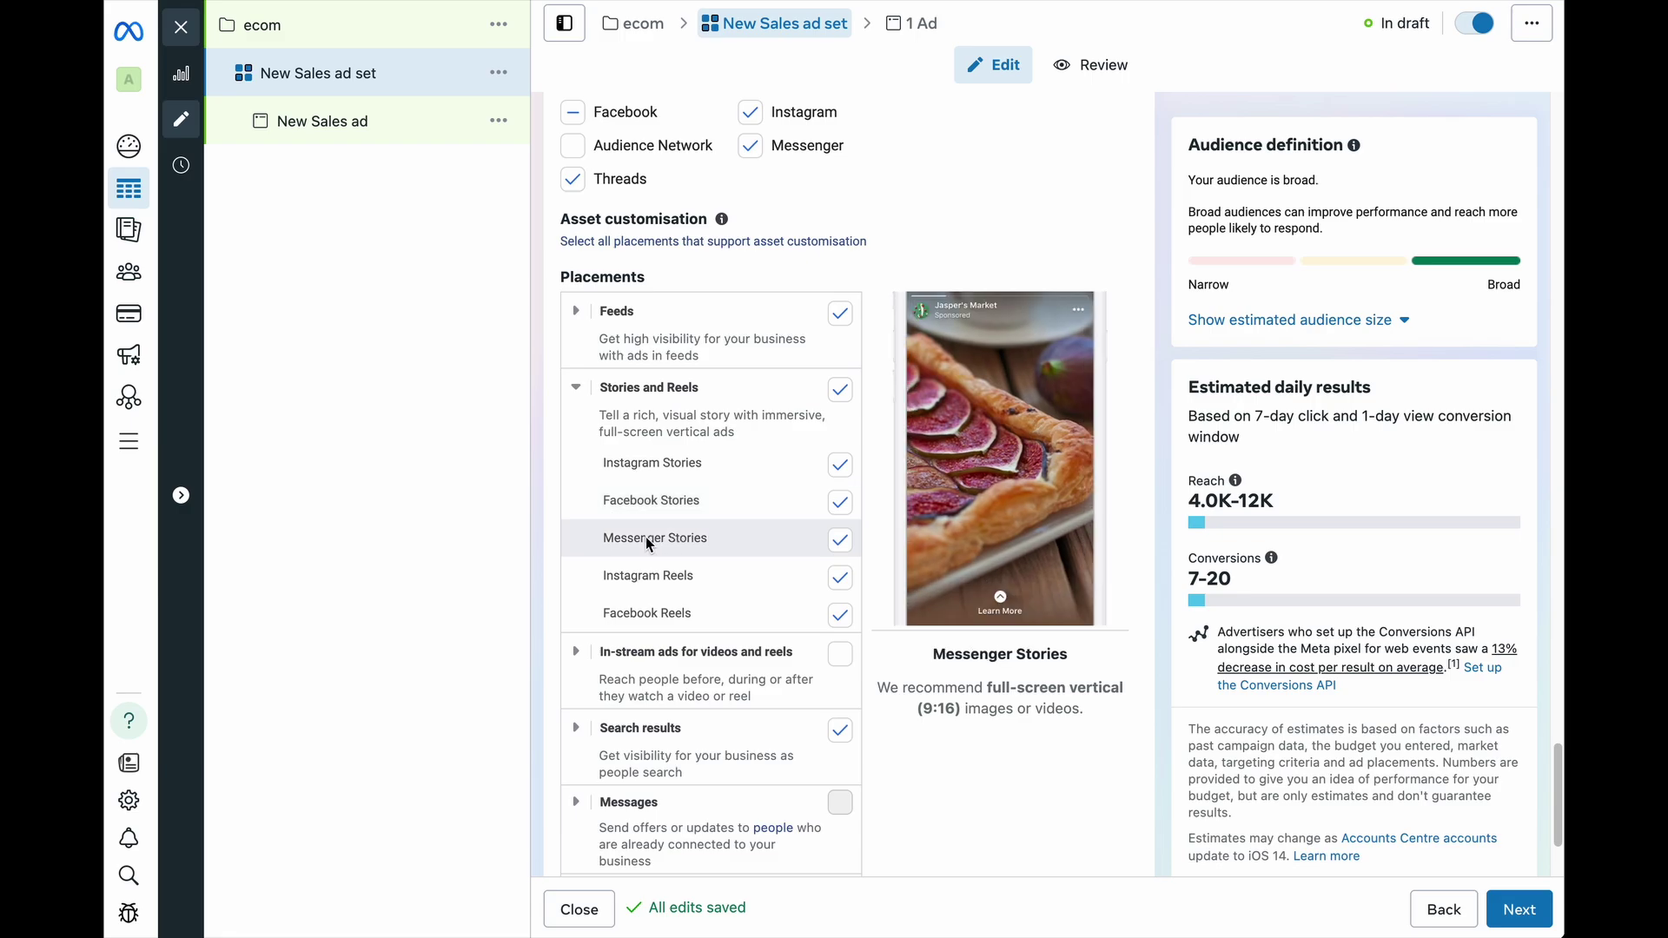
- Expand the Feeds group and exclude Messenger inbox, Facebook Marketplace and Instagram profile feed from the placements
left_click(576, 311)
scroll(808, 685, "down", 1)
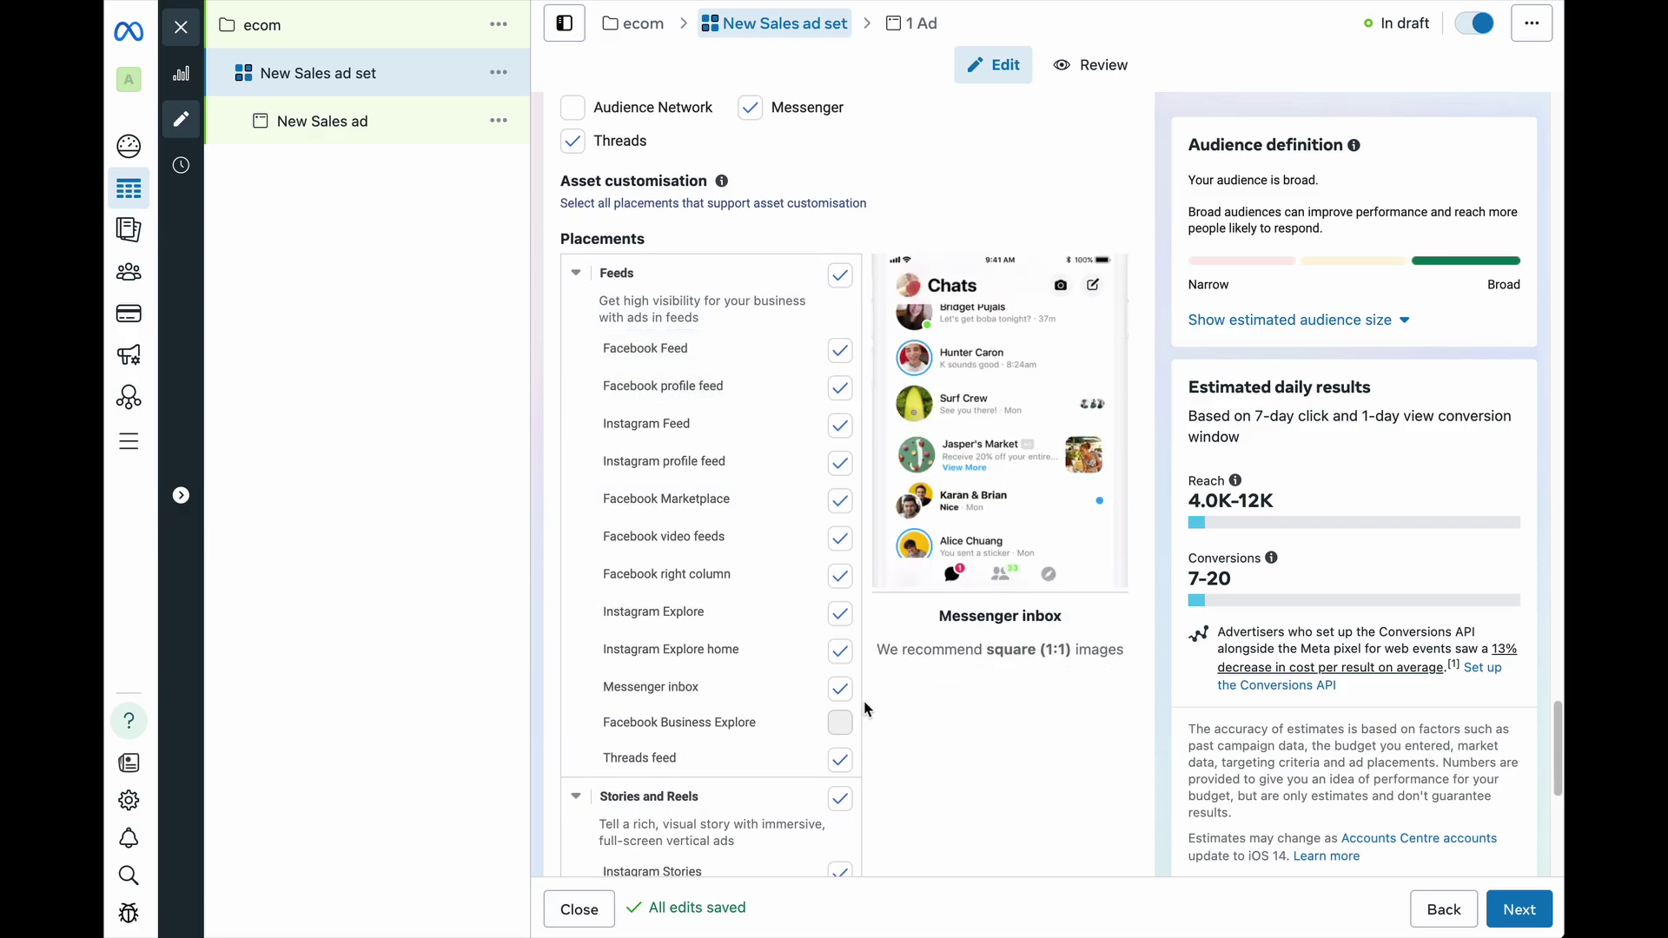
left_click(840, 689)
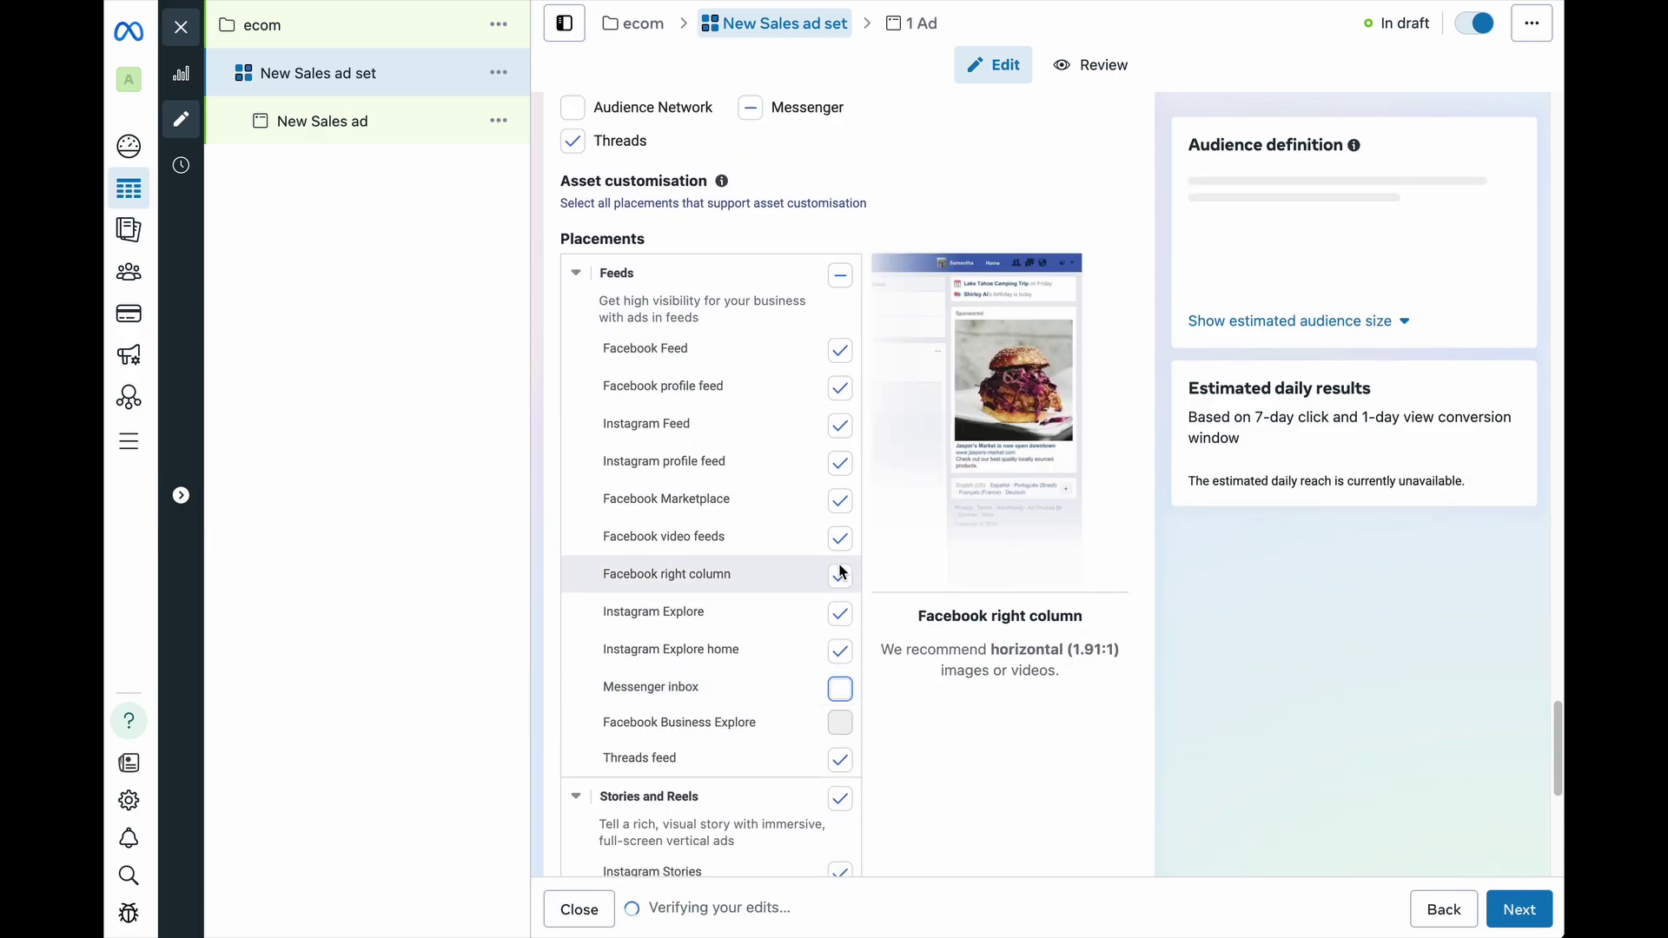
scroll(841, 539, "down", 1)
scroll(841, 541, "up", 1)
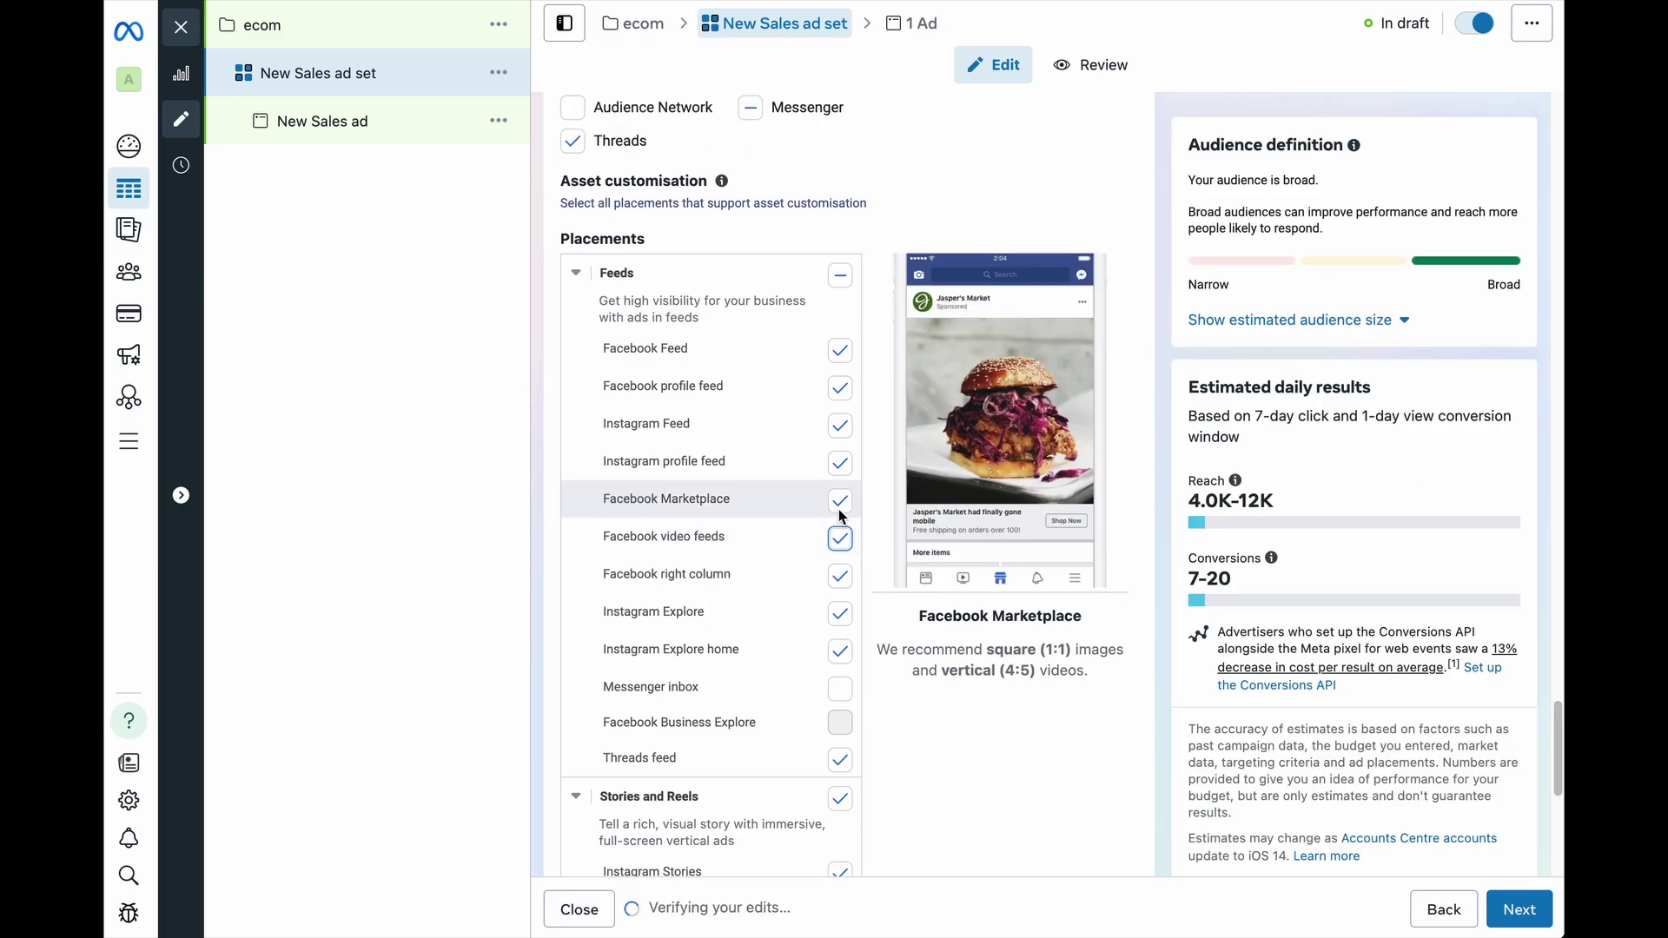
left_click(839, 509)
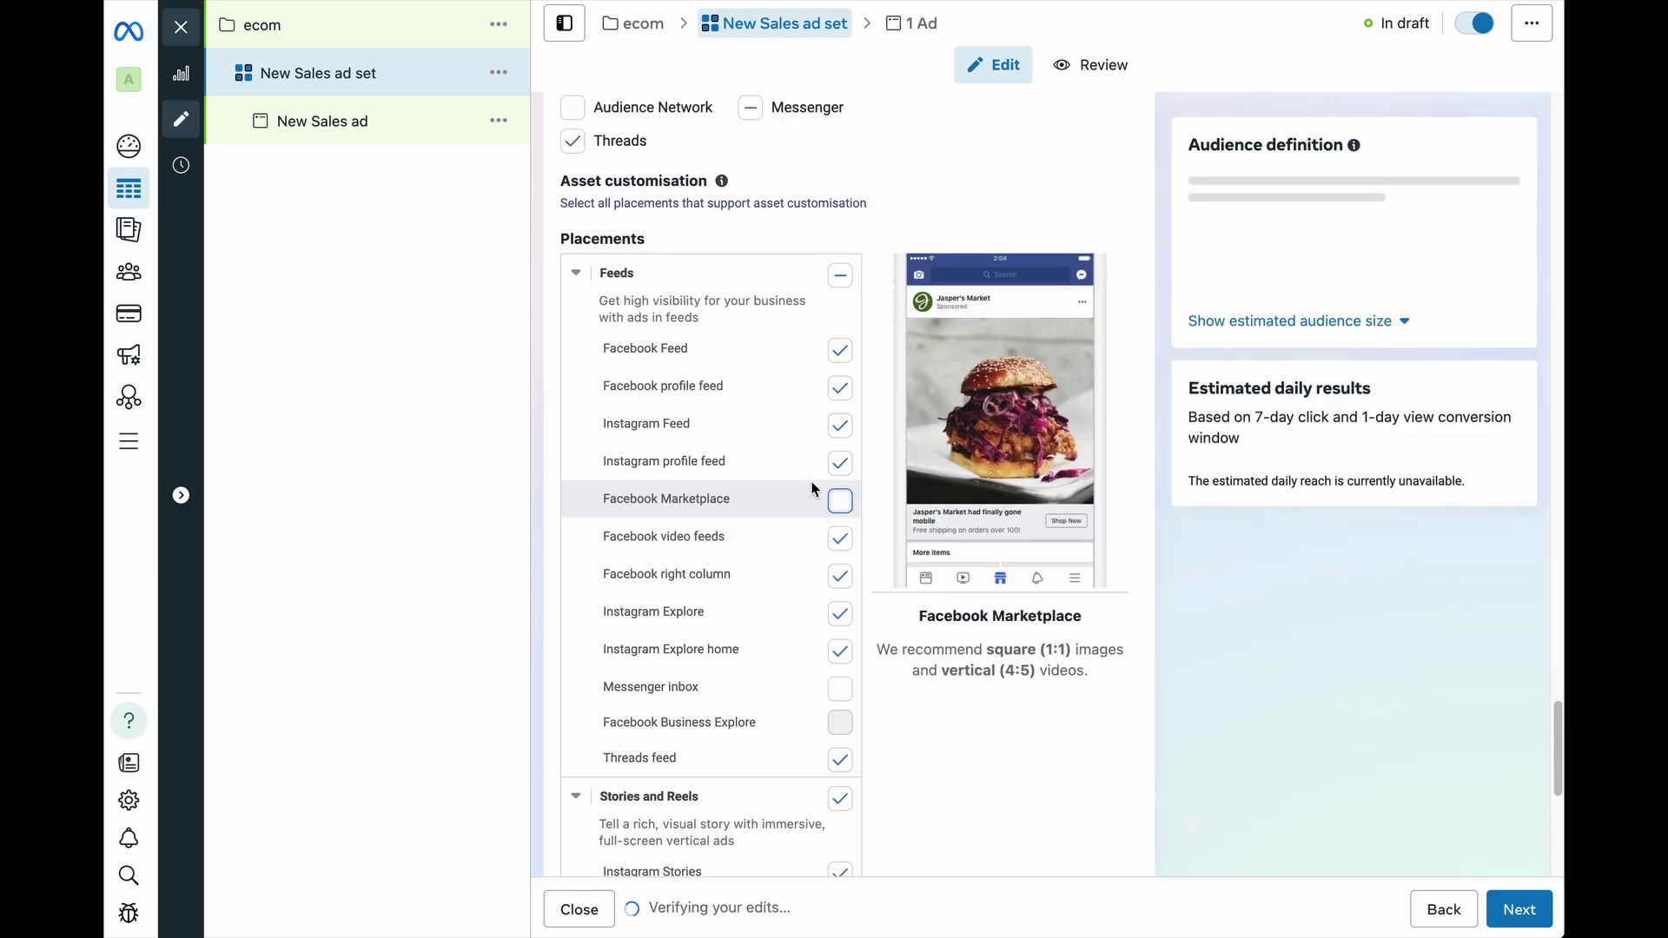
left_click(837, 465)
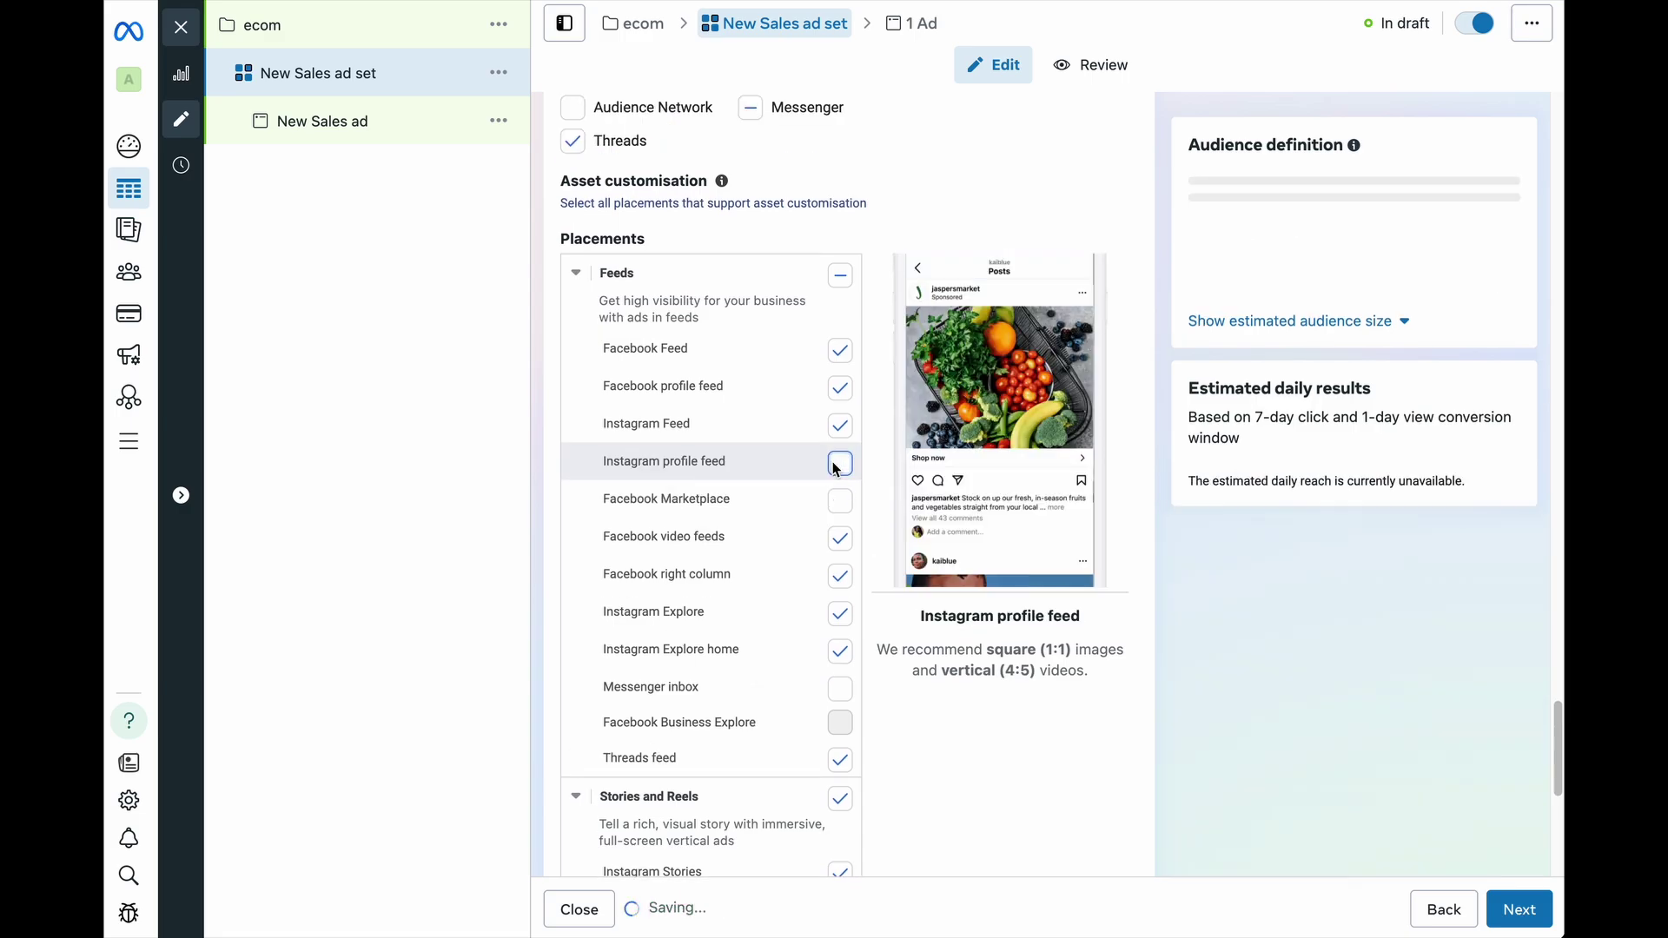
- Look over the Feeds and Stories and Reels placements and exclude the Search results placements
scroll(660, 474, "down", 1)
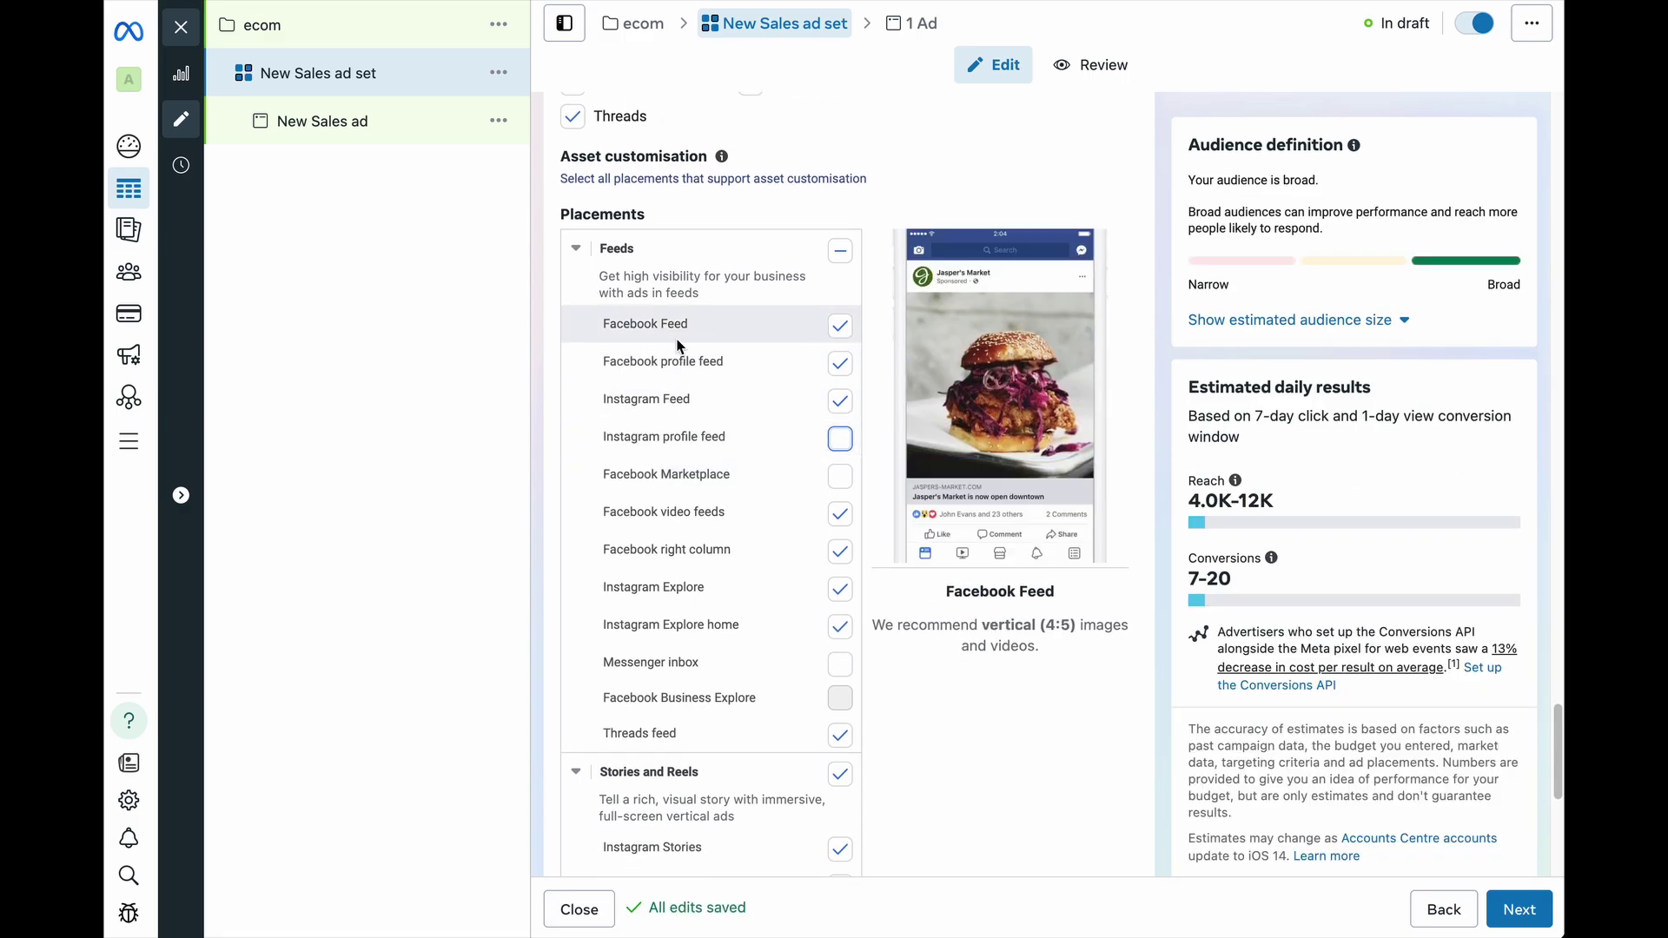
scroll(817, 521, "down", 1)
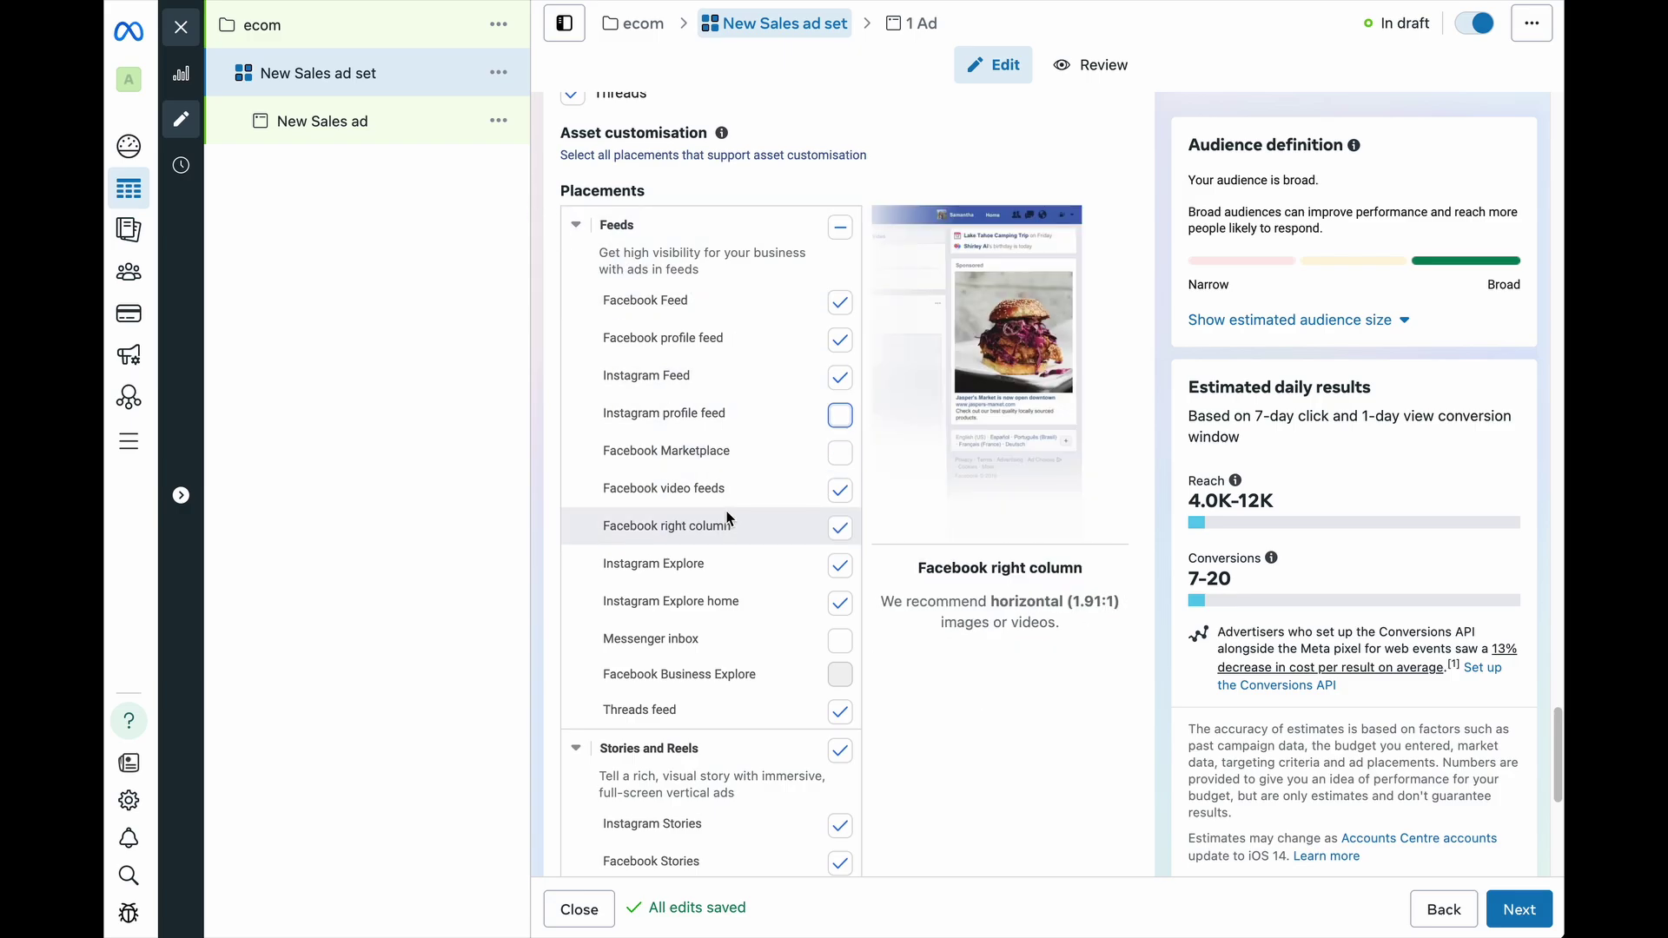
scroll(728, 519, "down", 6)
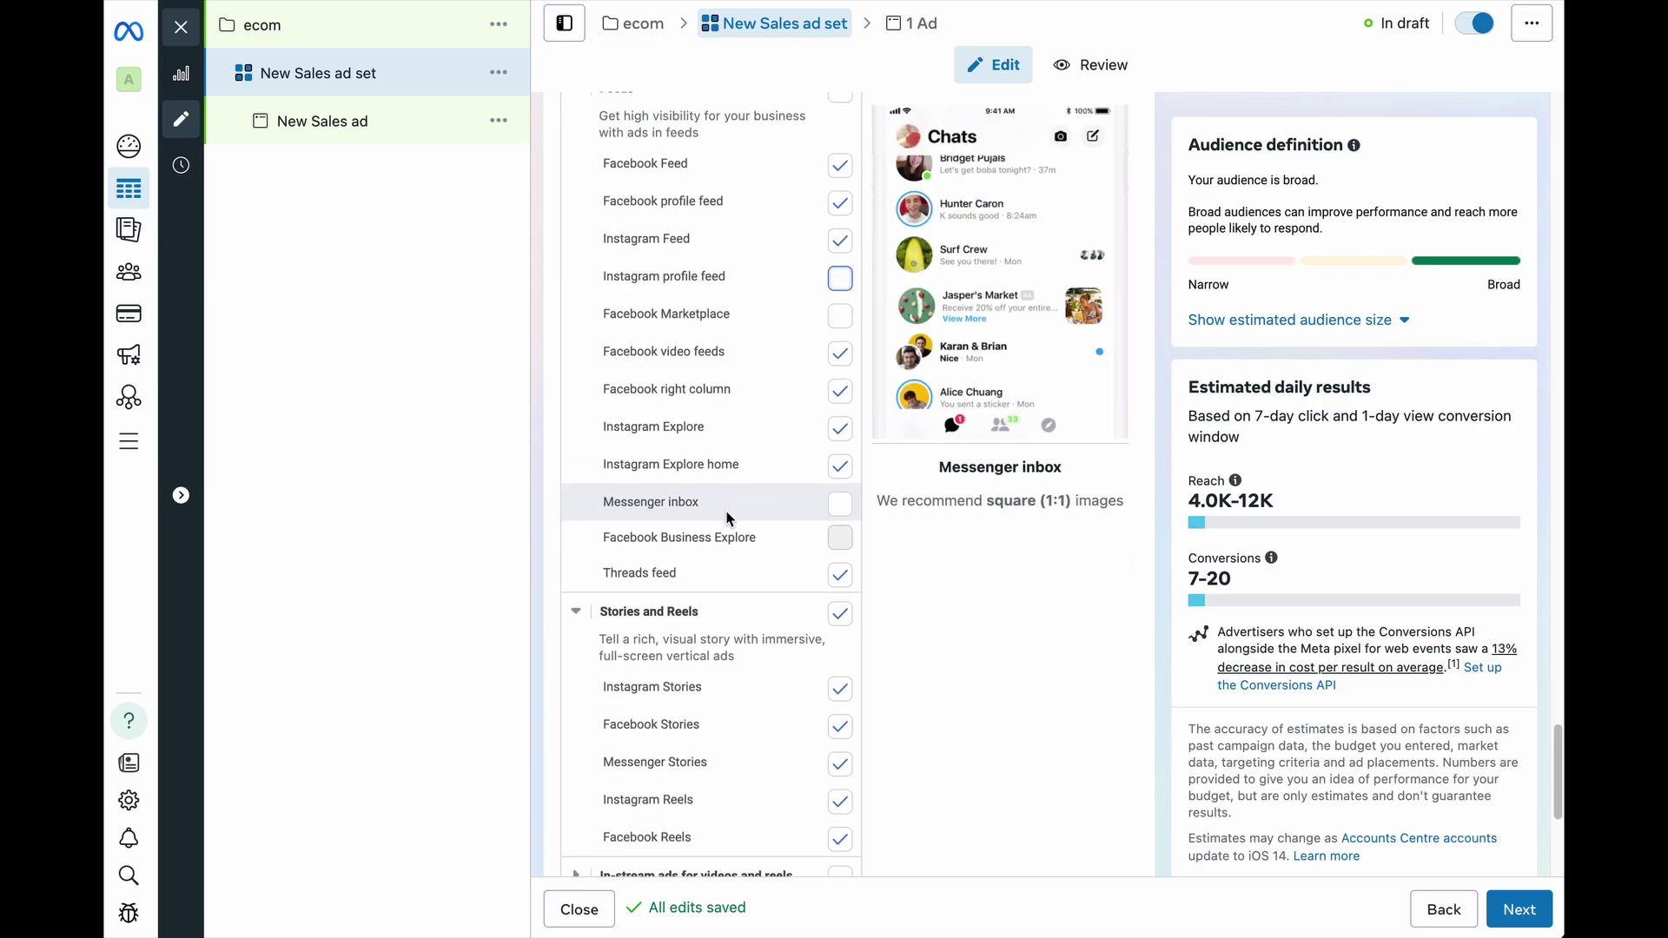
scroll(726, 511, "up", 7)
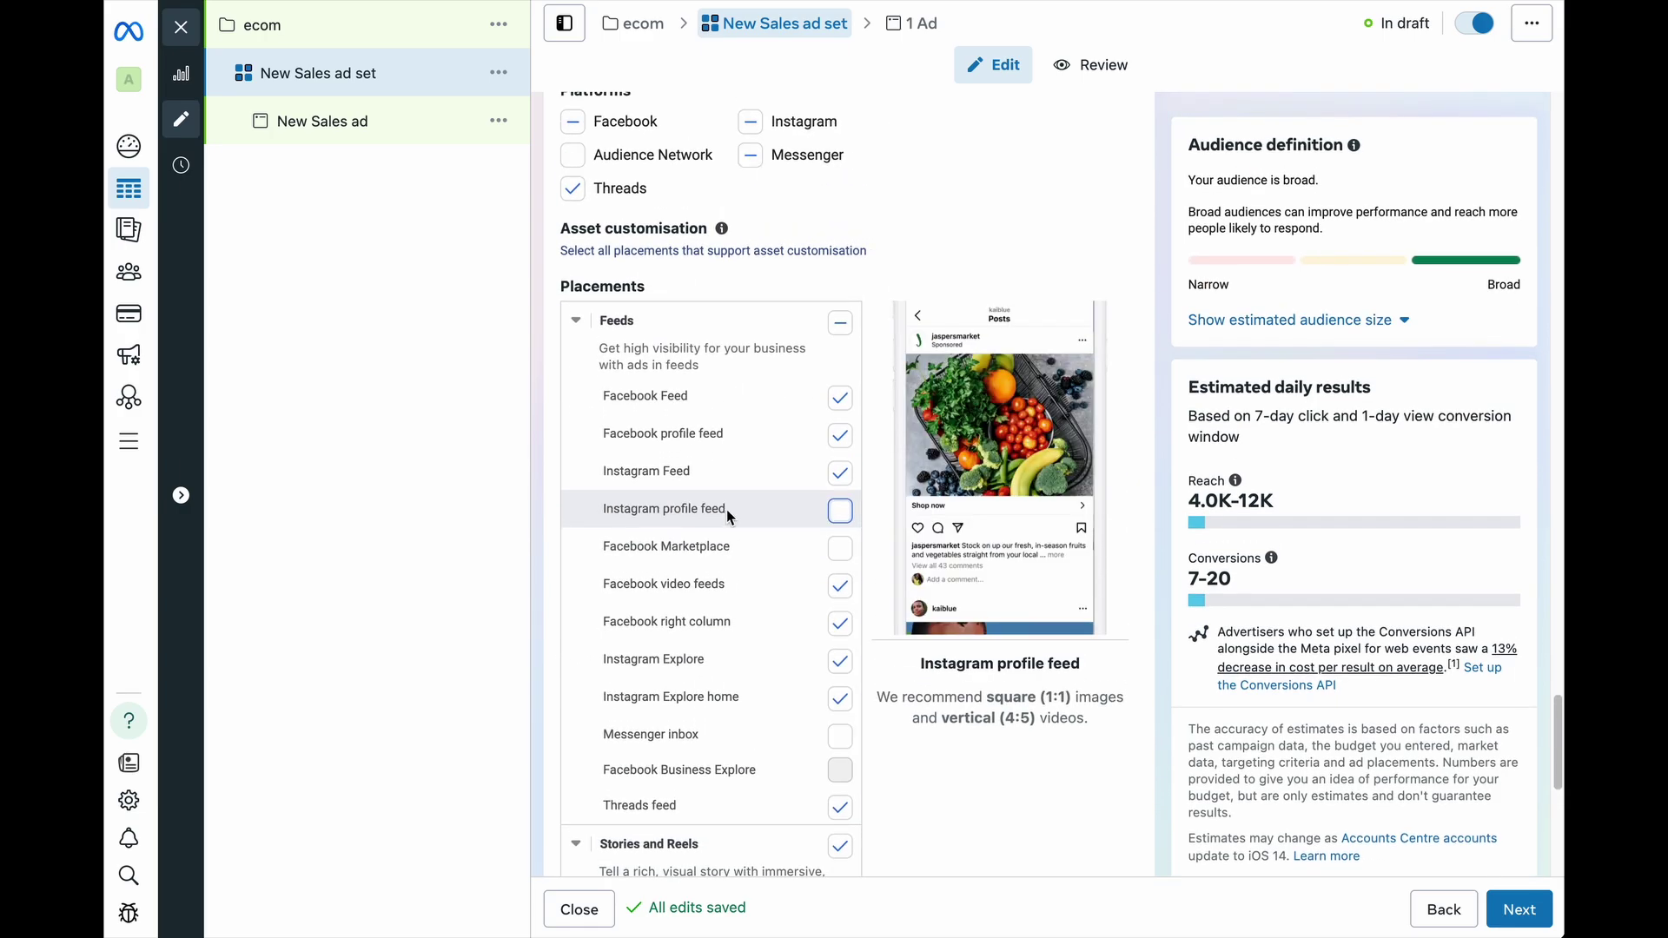
scroll(721, 417, "down", 3)
scroll(721, 420, "down", 4)
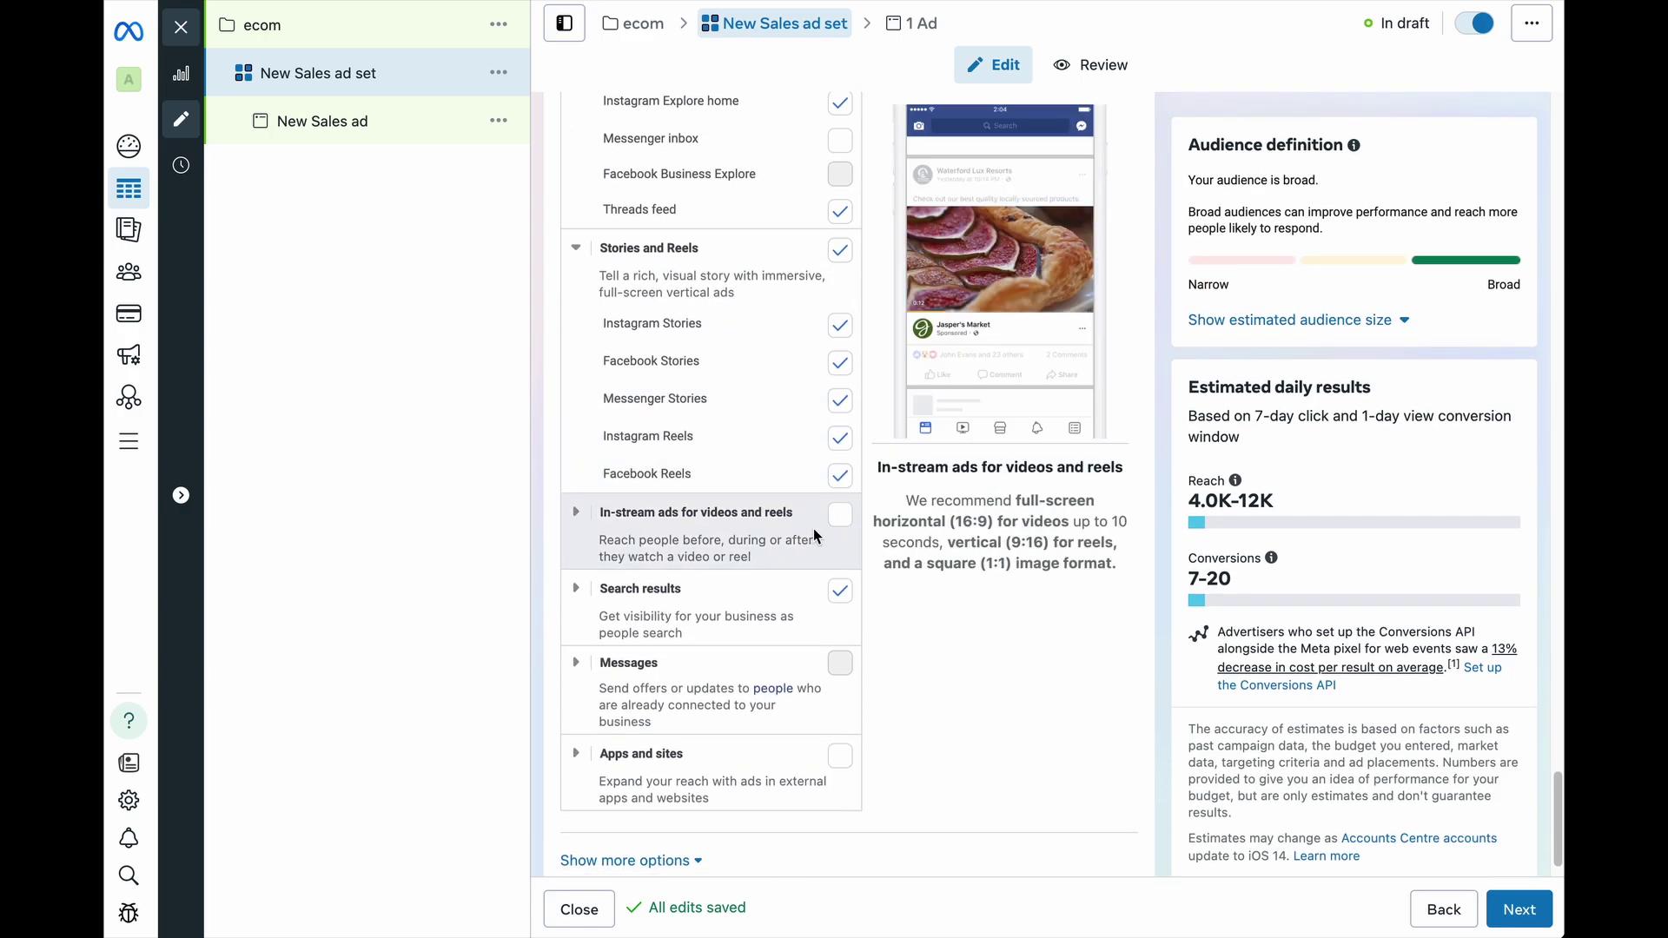
left_click(839, 592)
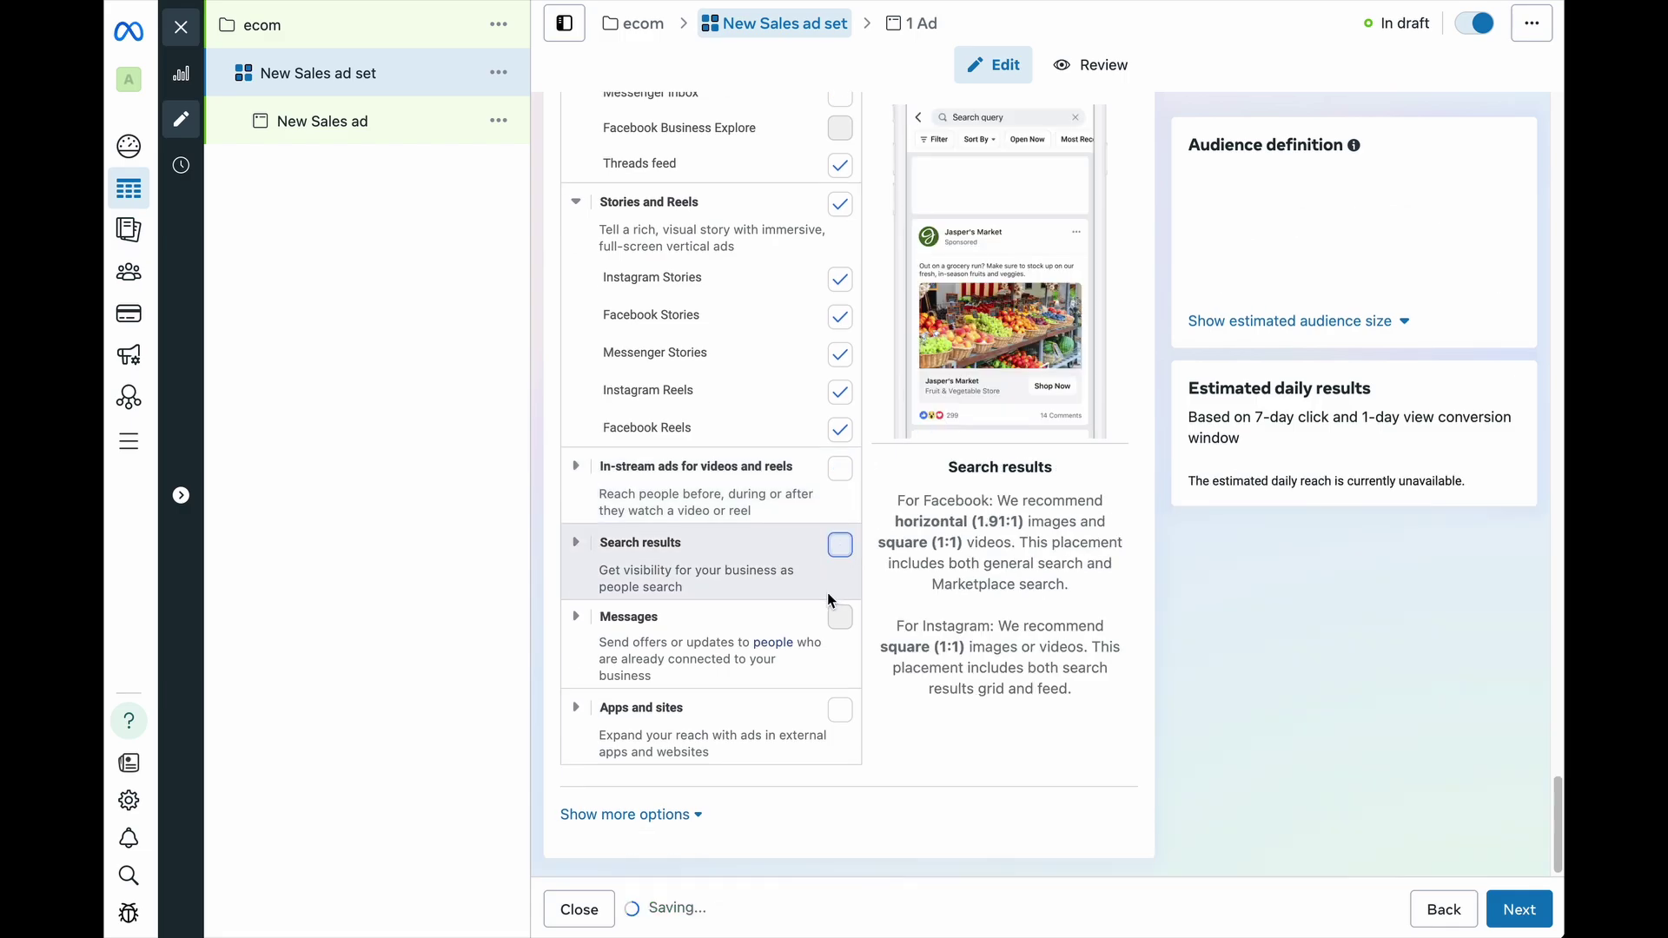
- Continue to the New Sales ad and set its format to Carousel
left_click(1520, 910)
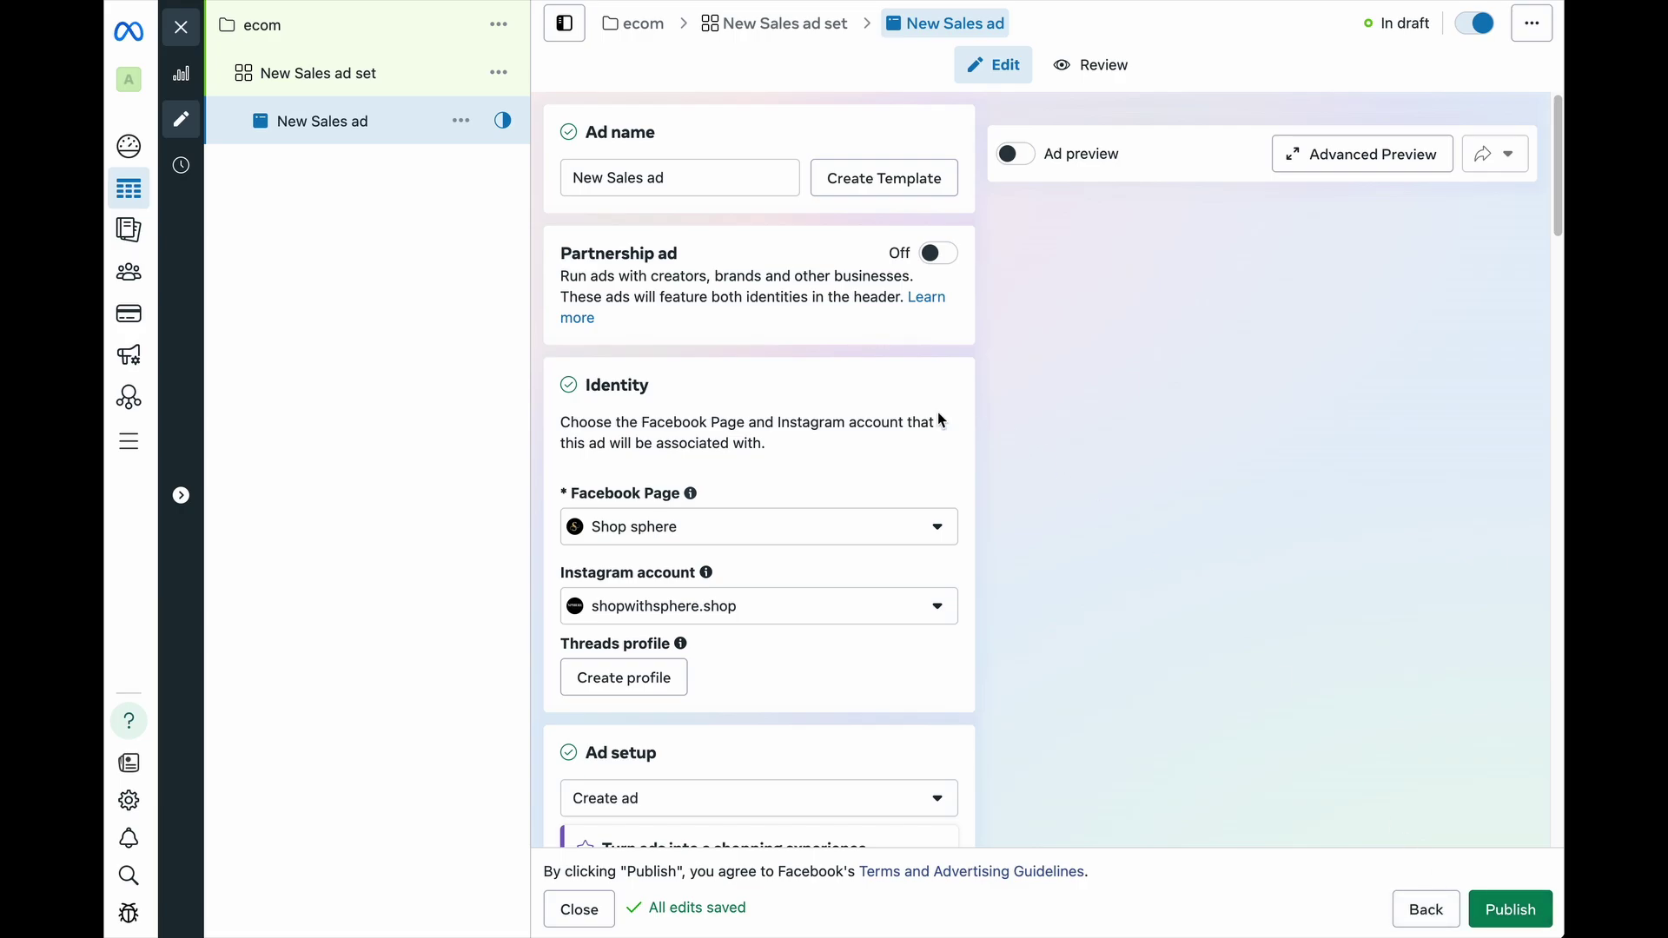
scroll(879, 494, "down", 2)
scroll(879, 494, "down", 5)
scroll(879, 495, "down", 4)
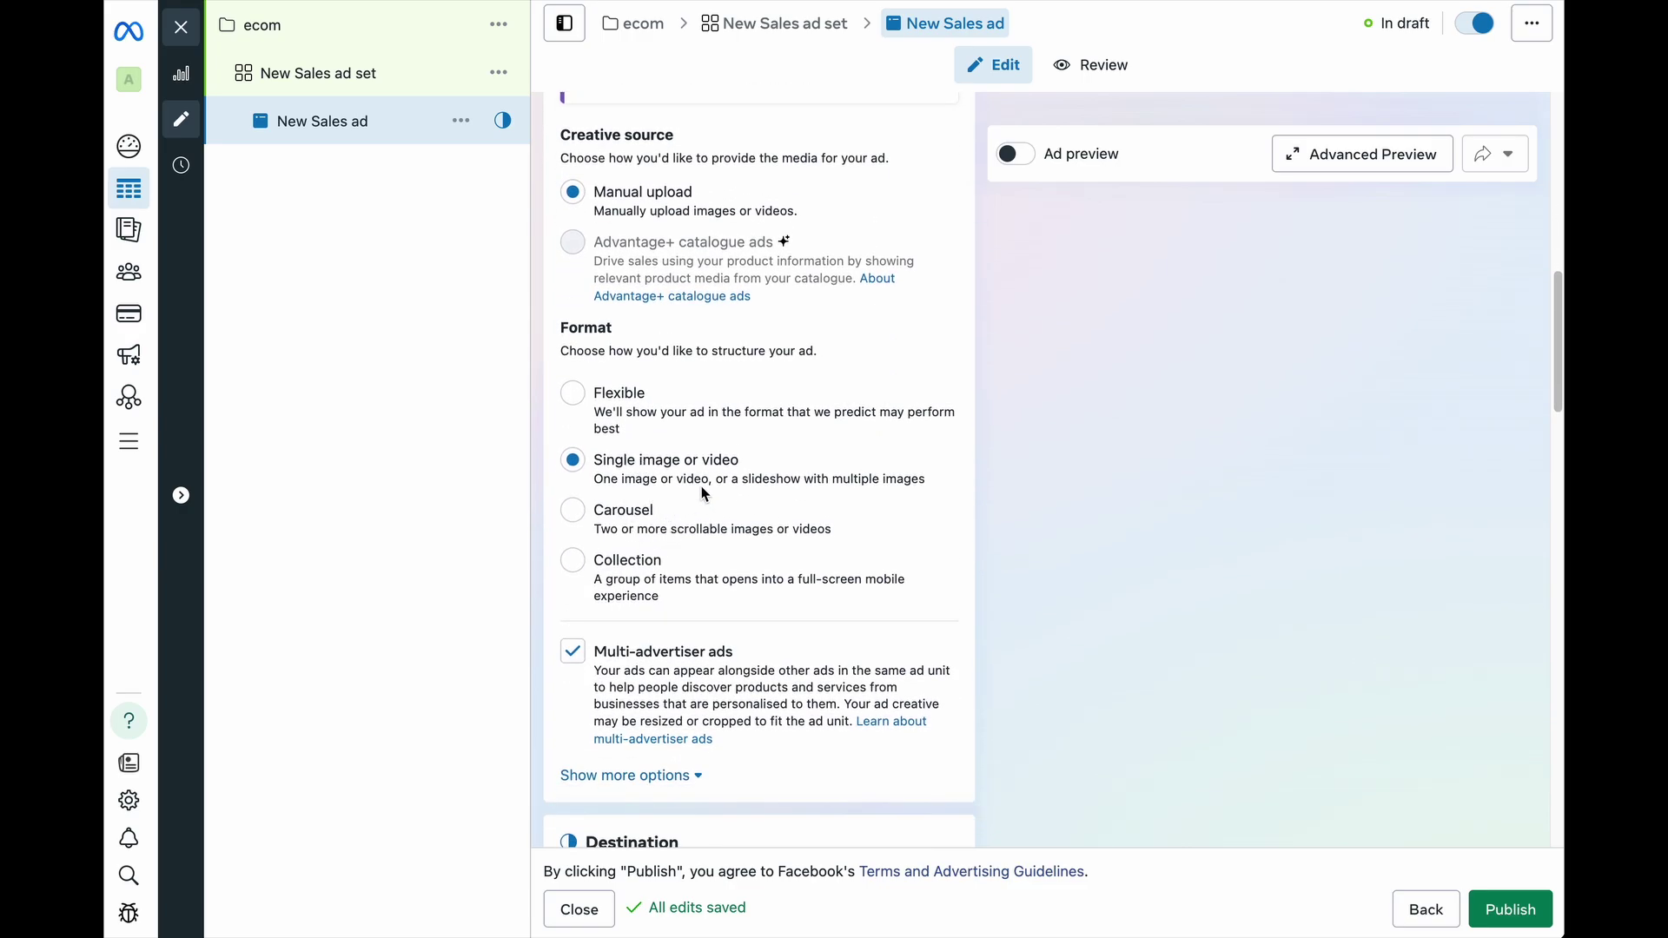
left_click(581, 517)
- Add the recommended images nwww.jpeg, qq1.jpeg, qq.jpeg and ads11.jpeg as the carousel's image cards
scroll(609, 565, "down", 8)
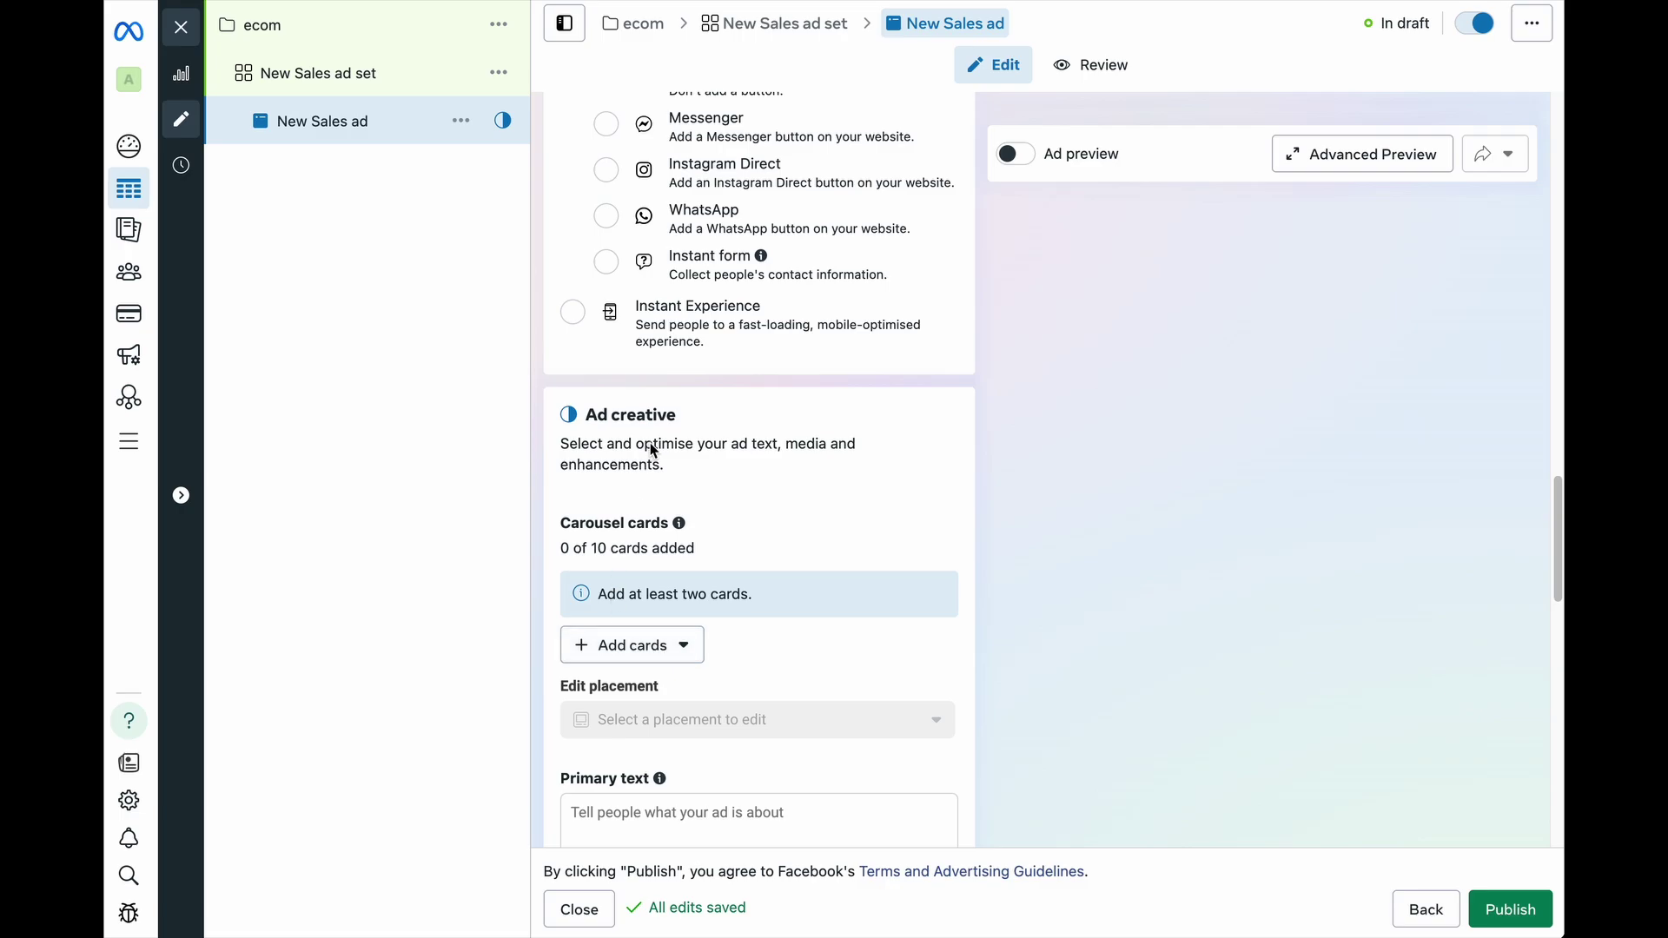
left_click(623, 644)
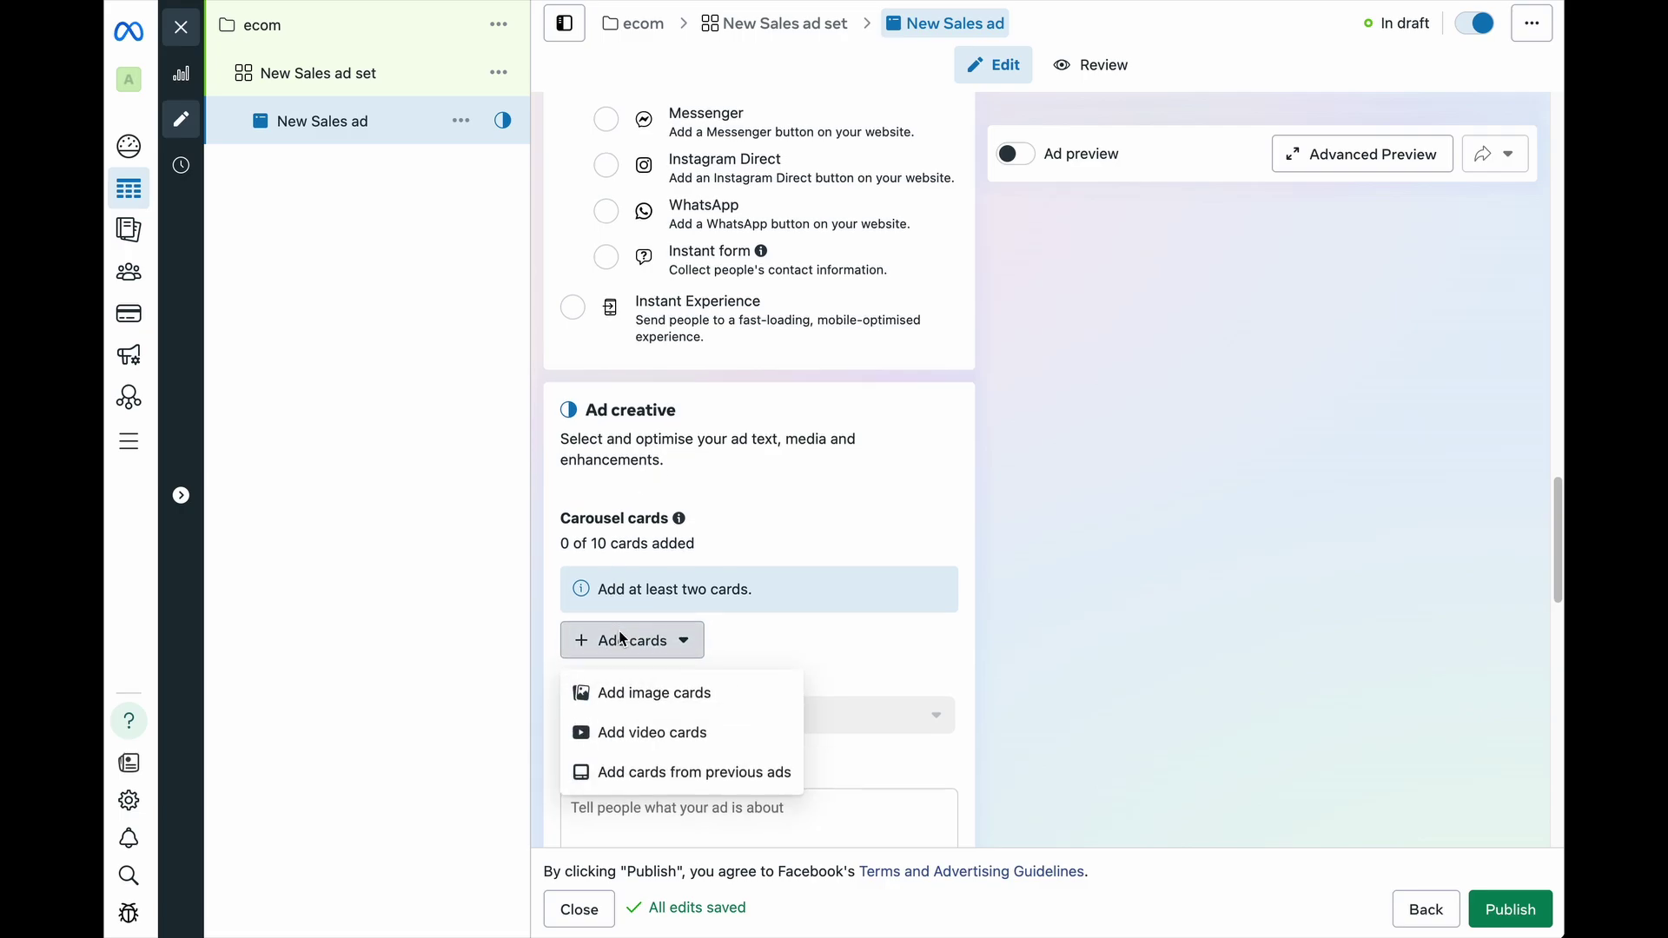
left_click(646, 693)
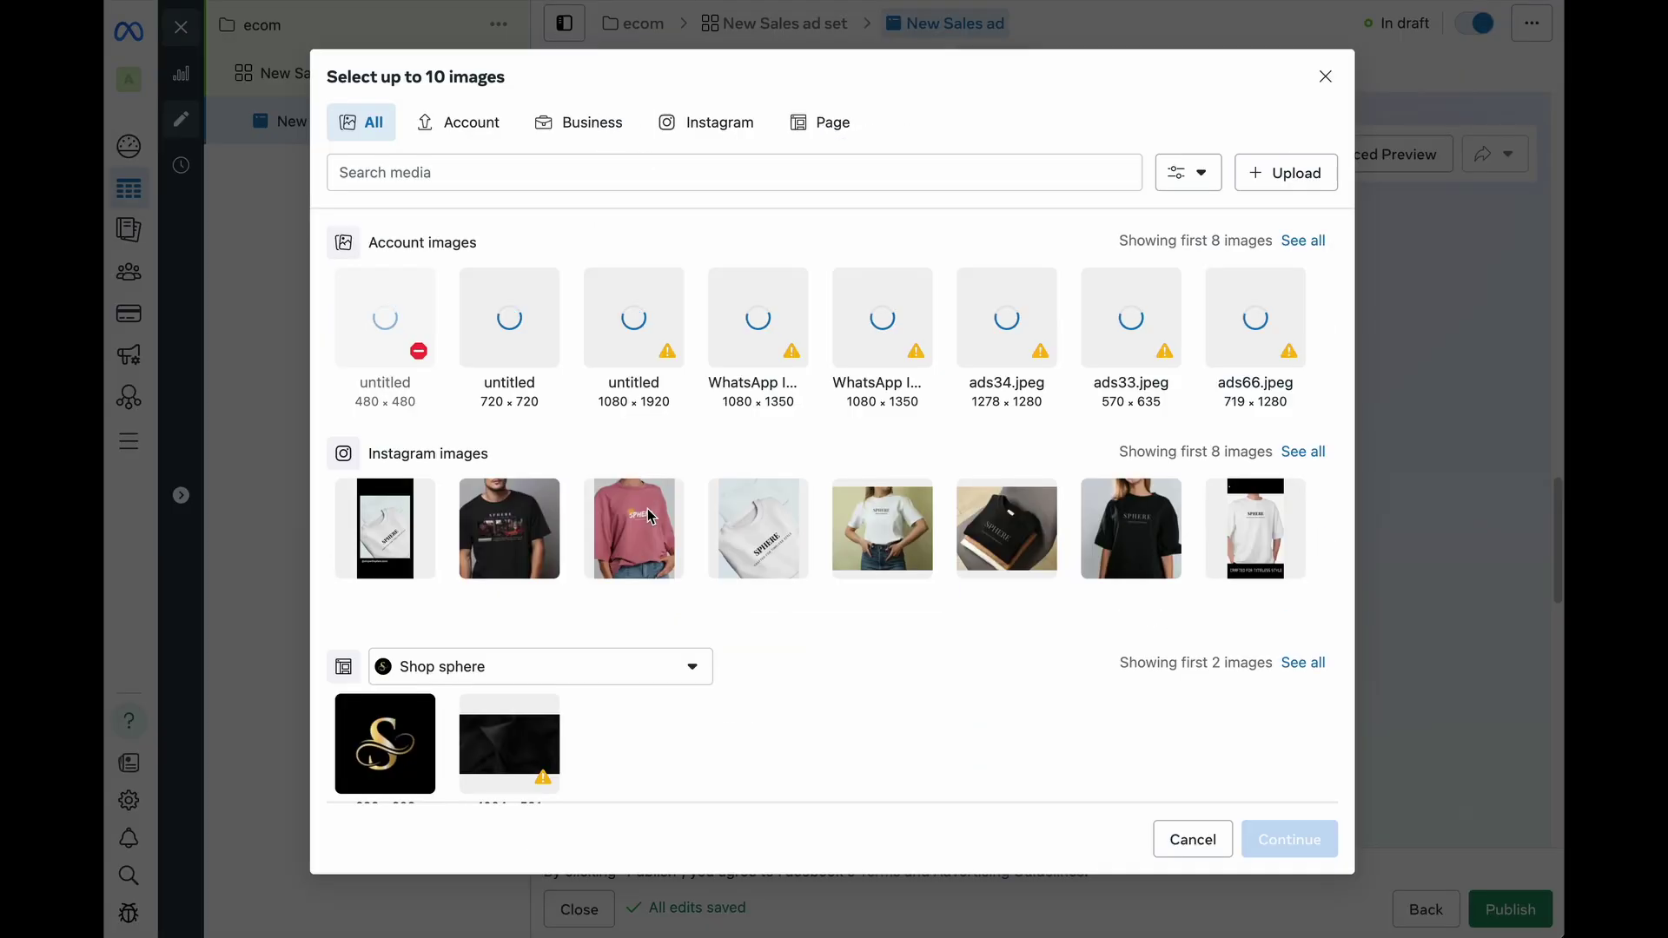
scroll(612, 627, "down", 2)
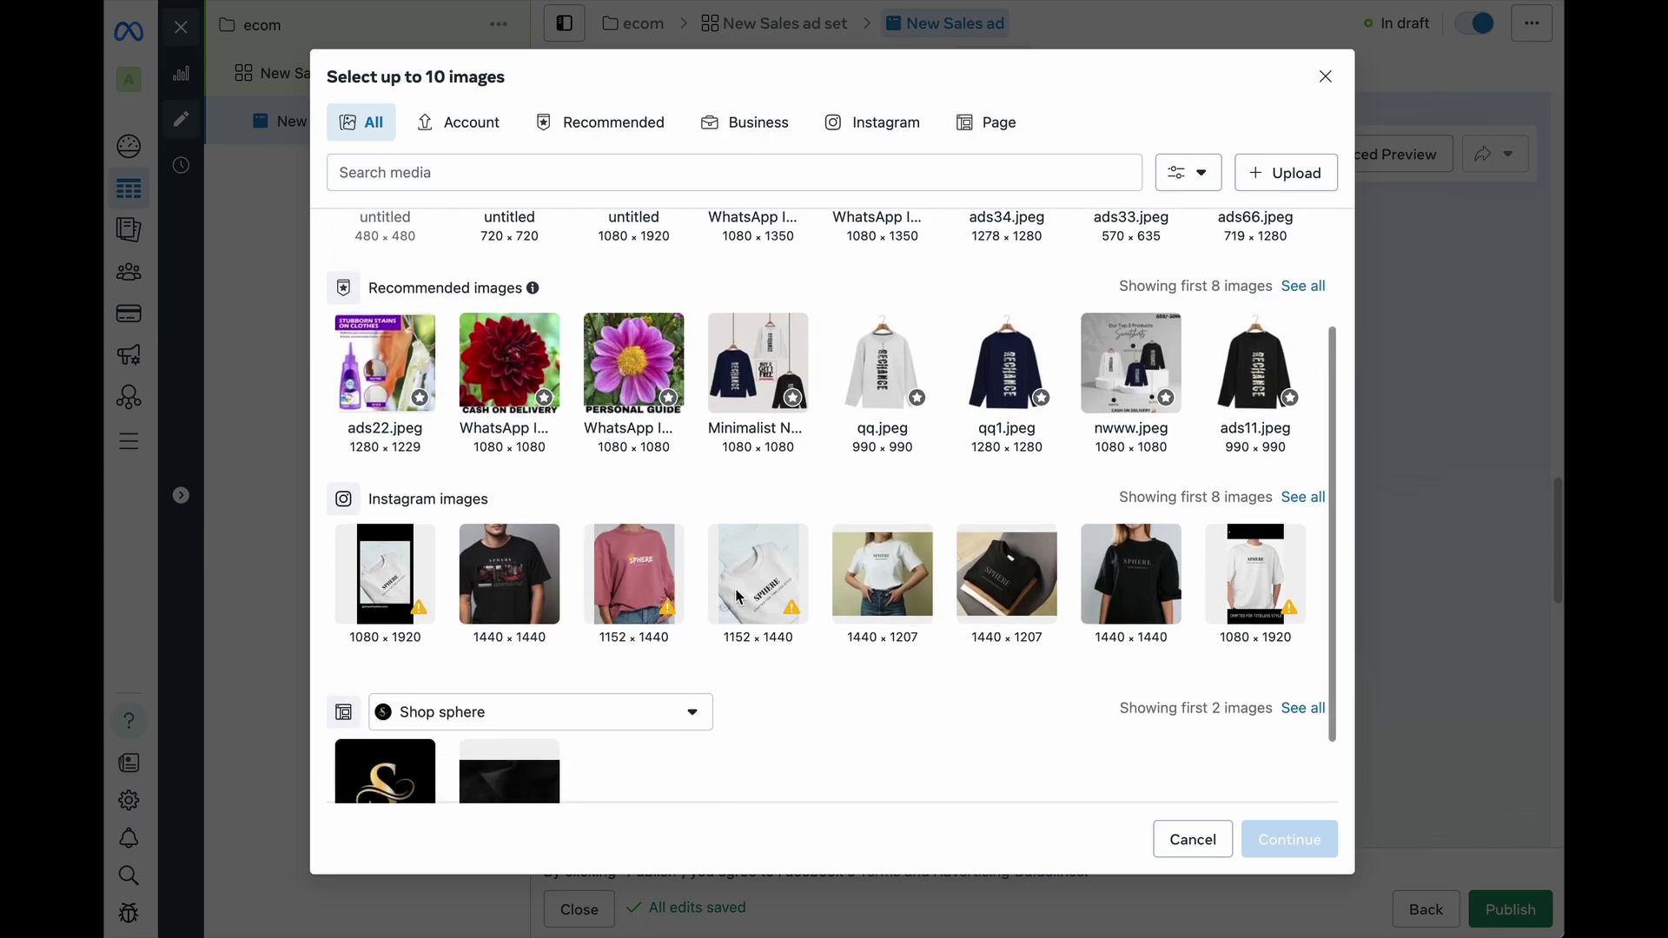
left_click(509, 573)
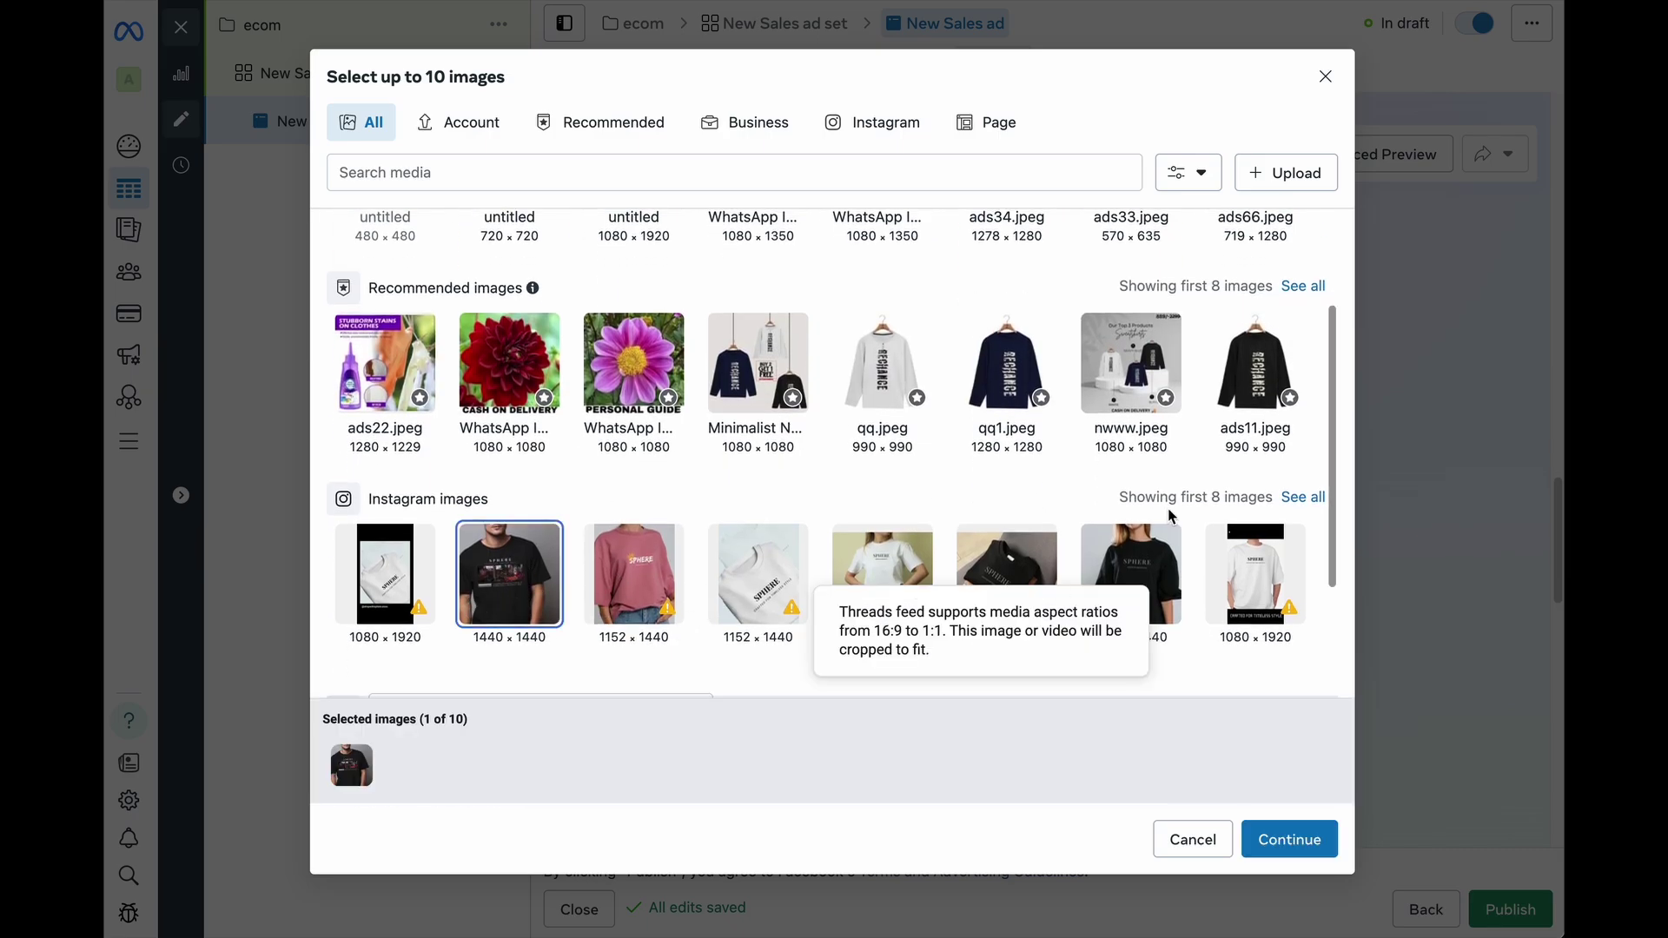
left_click(1099, 392)
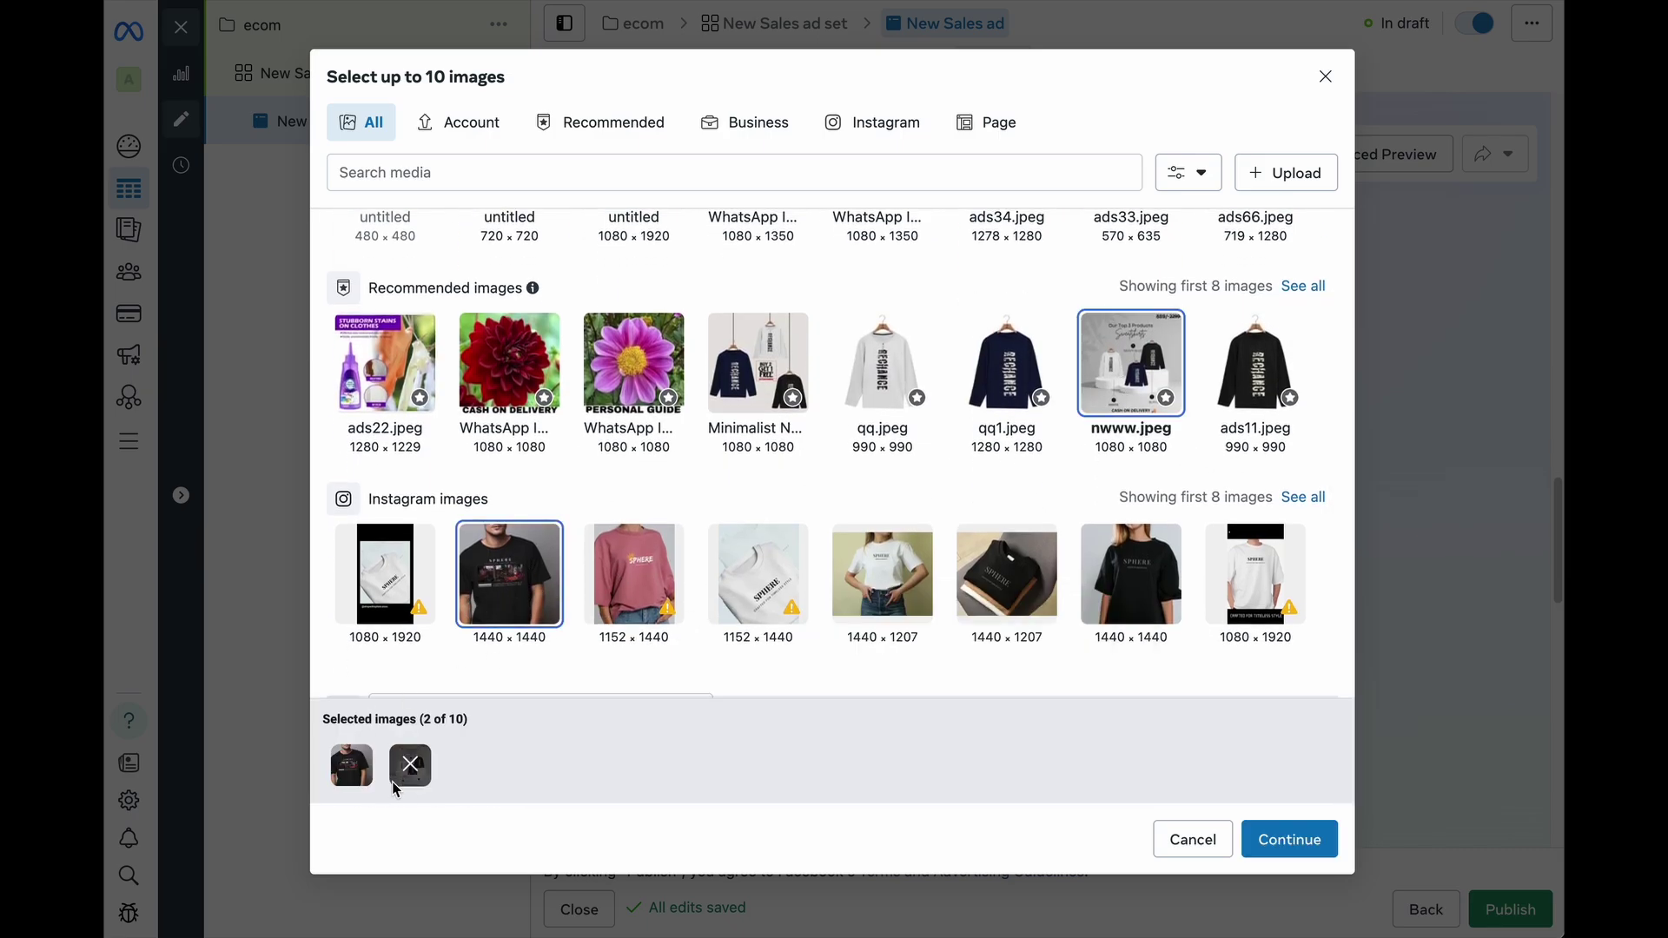
left_click(352, 768)
left_click(1014, 384)
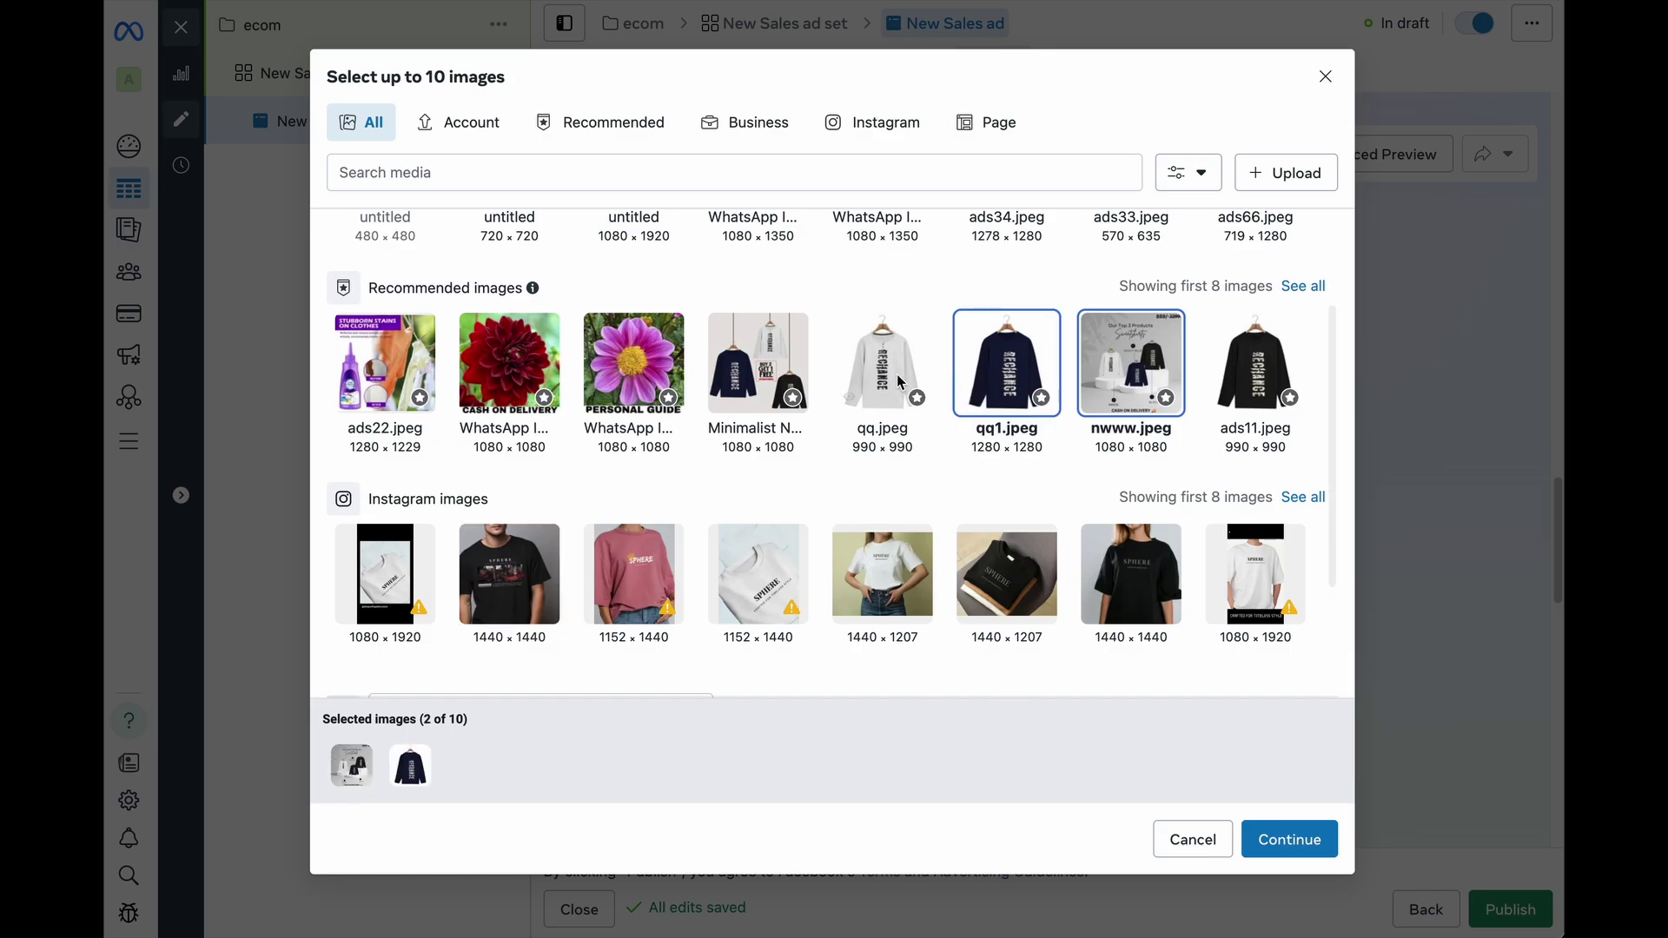
left_click(896, 374)
left_click(1256, 365)
left_click(1327, 853)
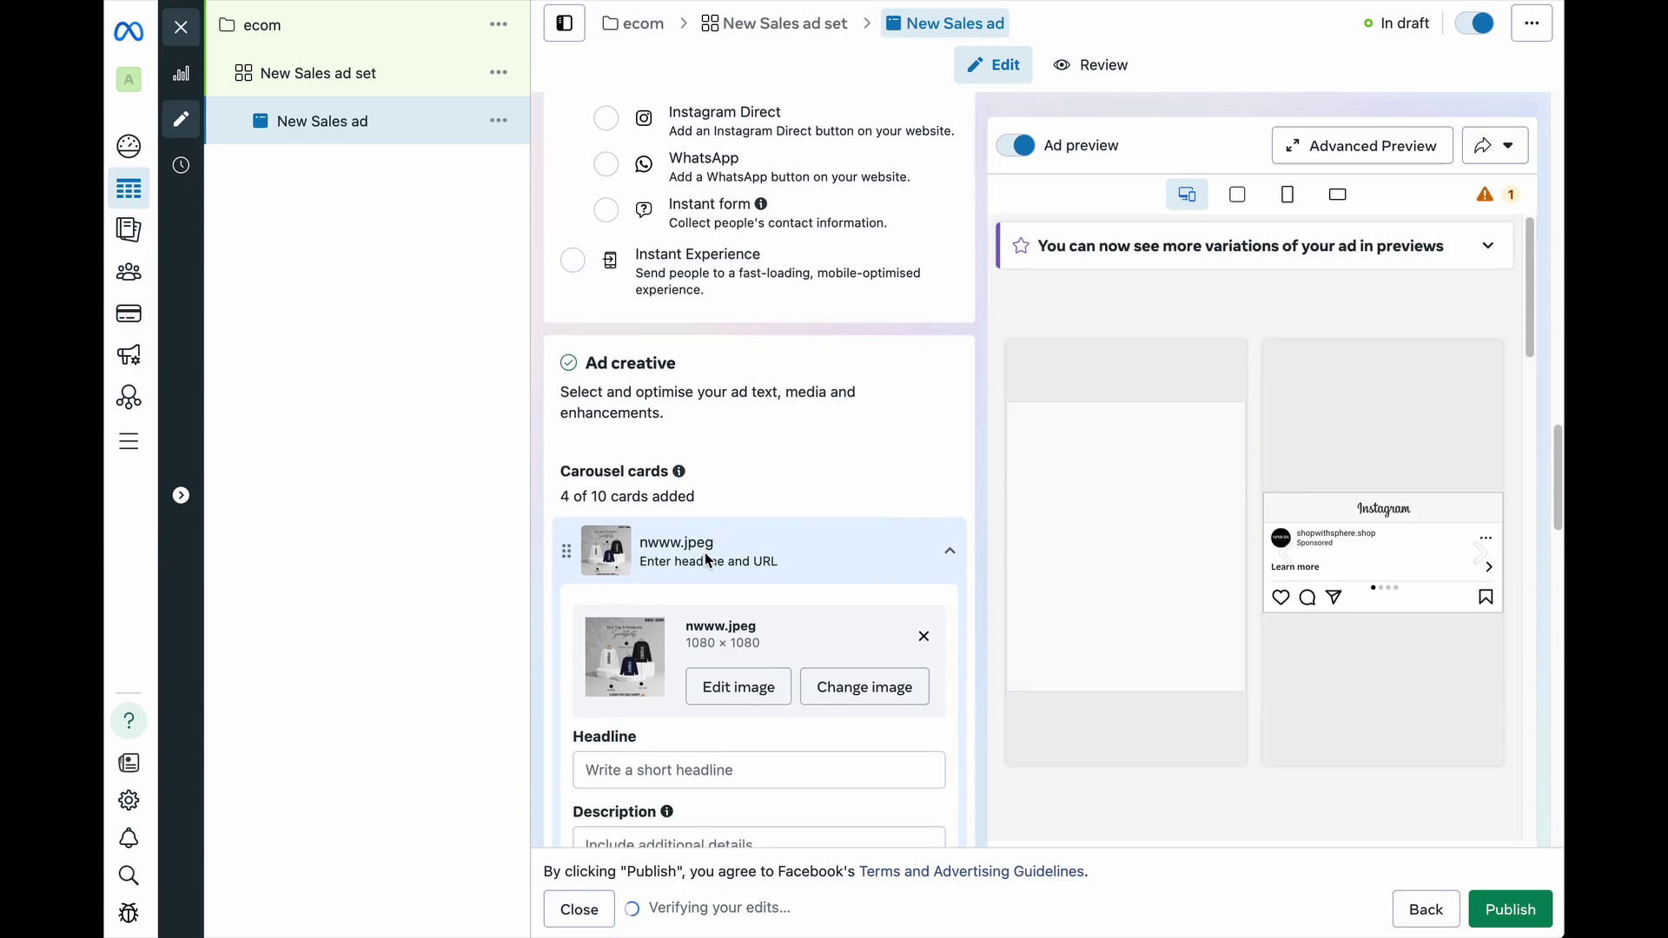
- Examine the carousel card by card in the full-size Mobile Feed preview and look through the other placement previews
left_click(1086, 556)
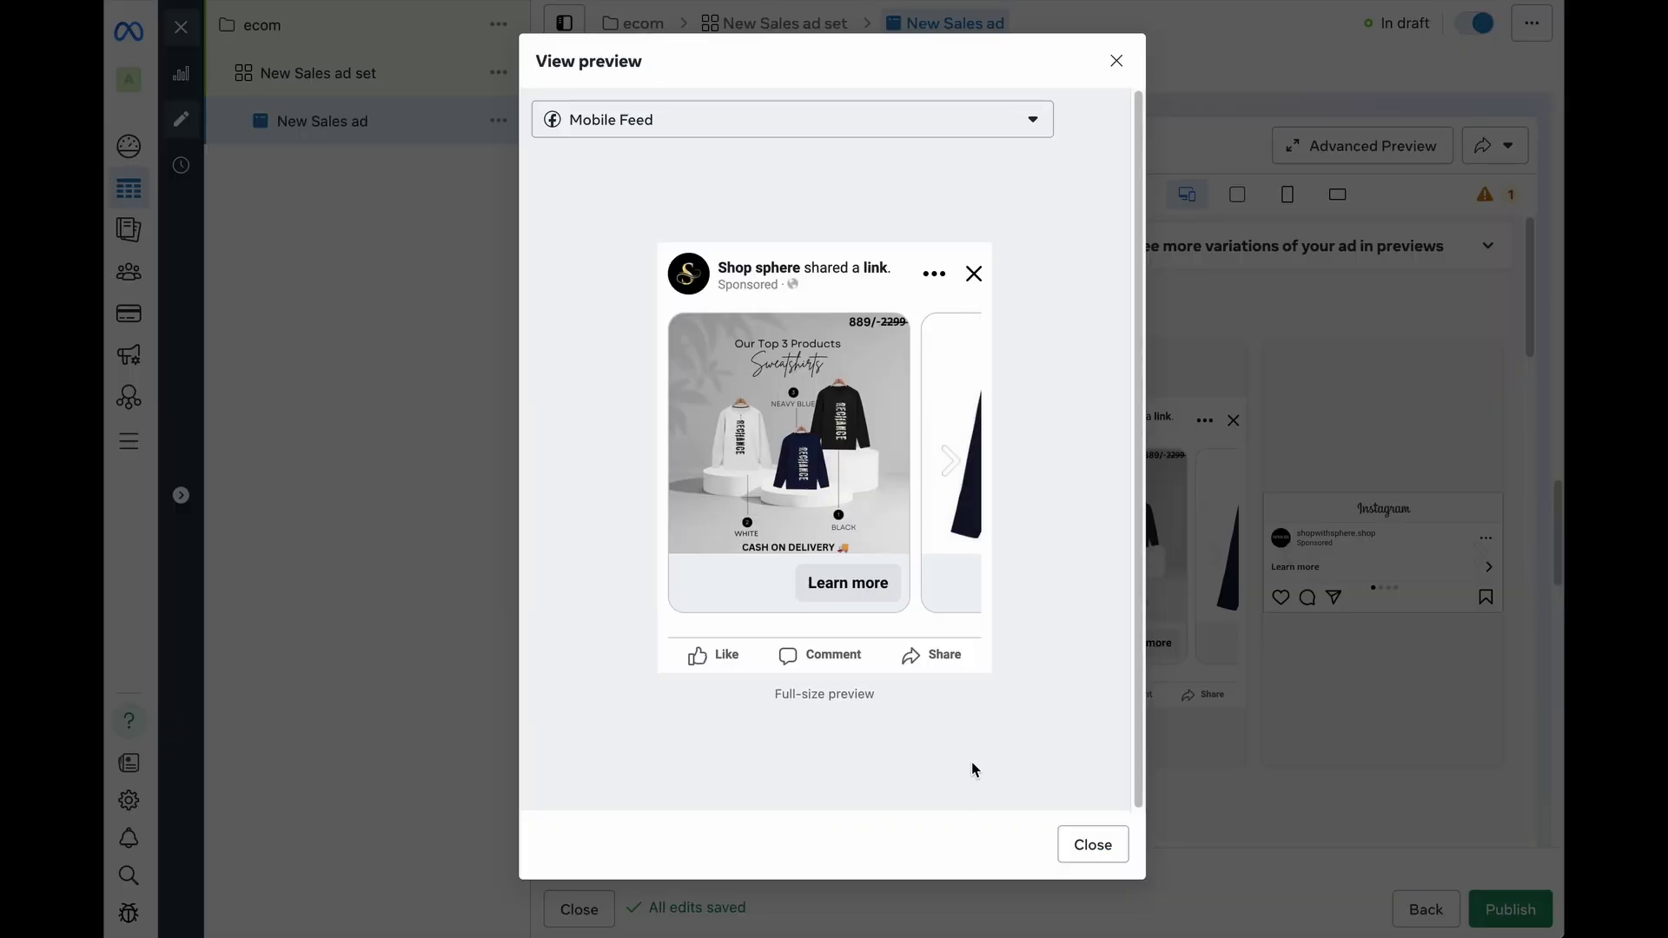
left_click(948, 460)
left_click(948, 460)
left_click(949, 460)
left_click(949, 460)
left_click(702, 460)
left_click(702, 460)
left_click(702, 460)
left_click(704, 465)
left_click(1105, 68)
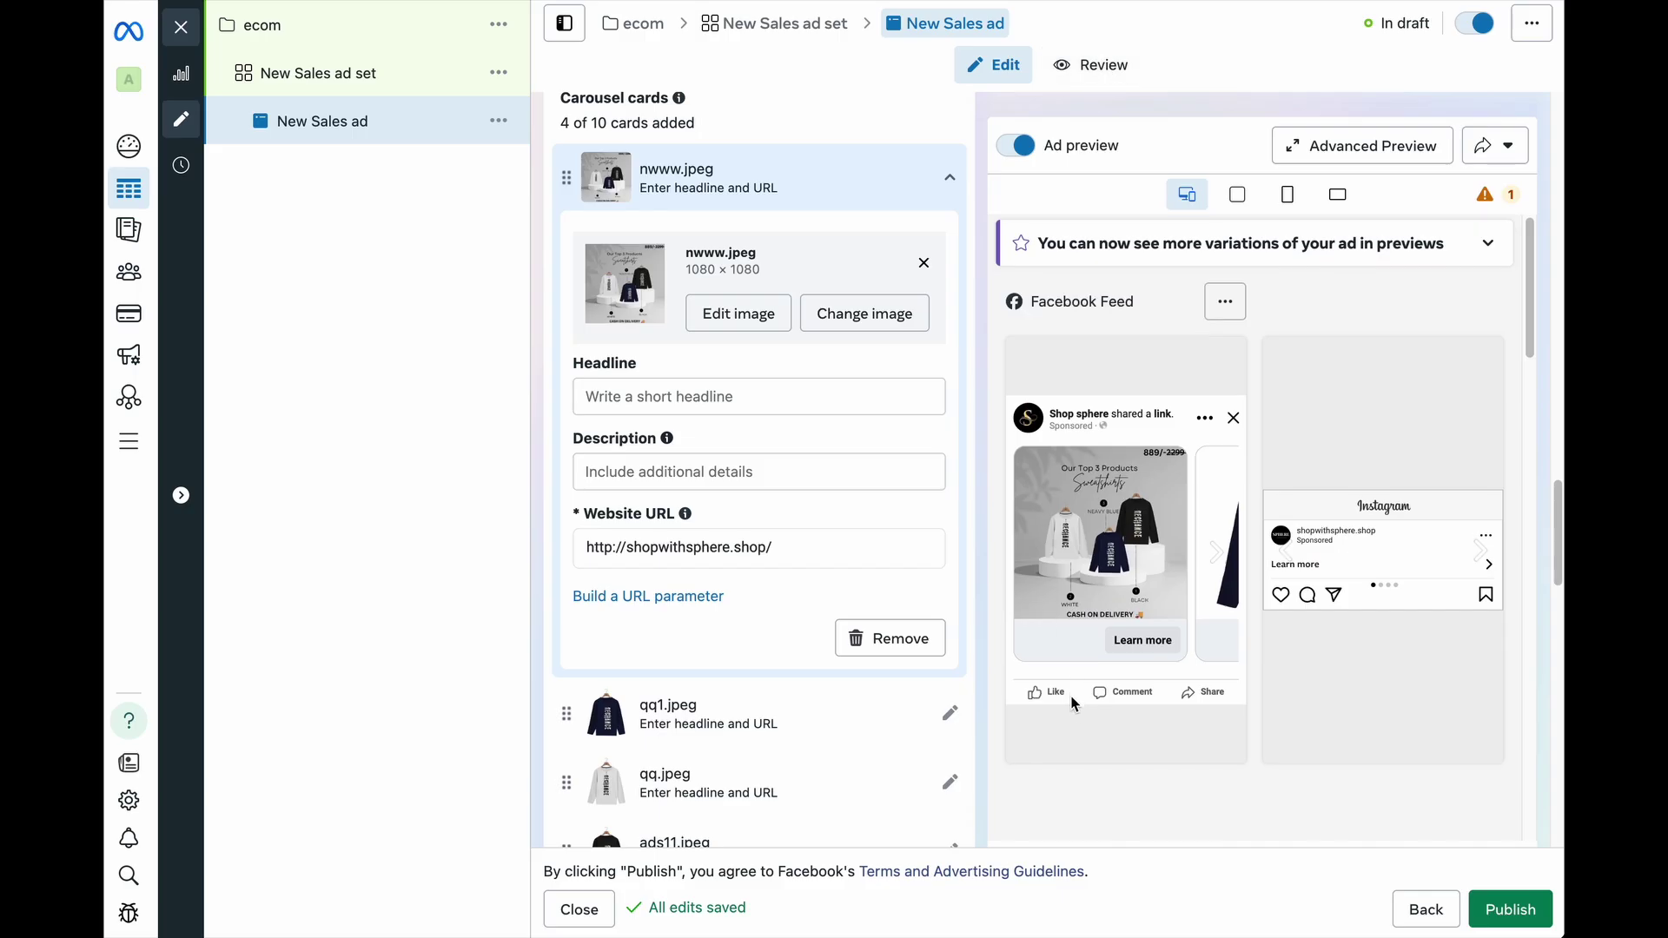
scroll(1076, 706, "down", 1)
scroll(1072, 700, "down", 5)
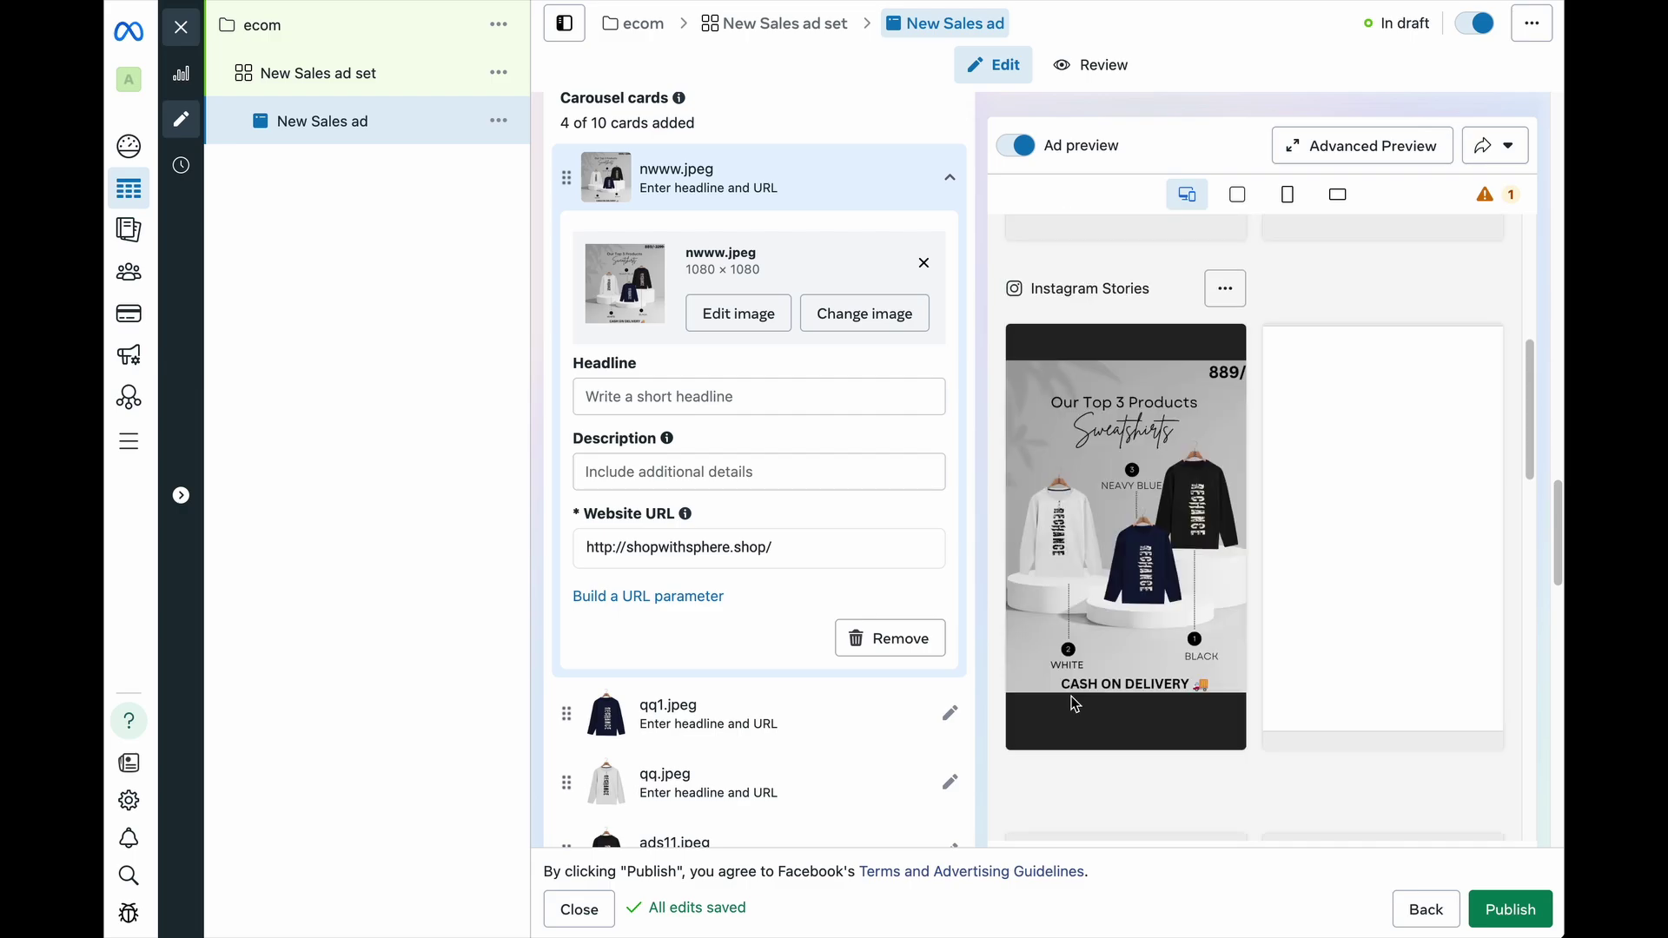
scroll(633, 368, "down", 1)
- Check the headline, description and website URL fields of the nwww.jpeg carousel card
left_click(633, 368)
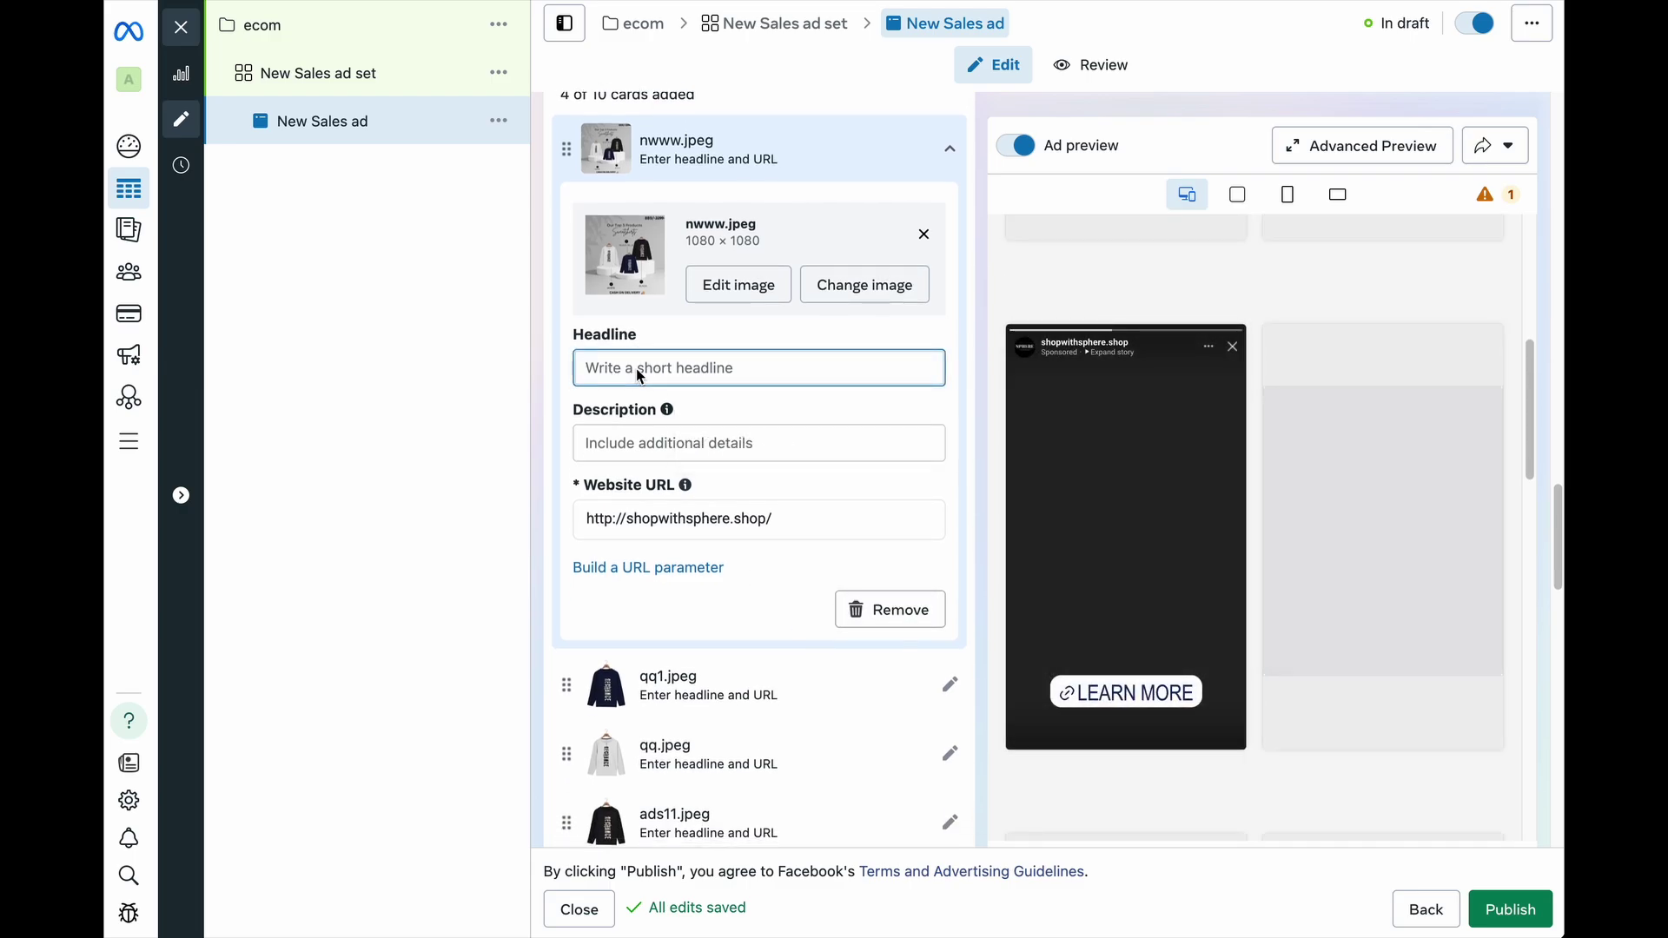
left_click(656, 445)
left_click_drag(776, 521, 507, 519)
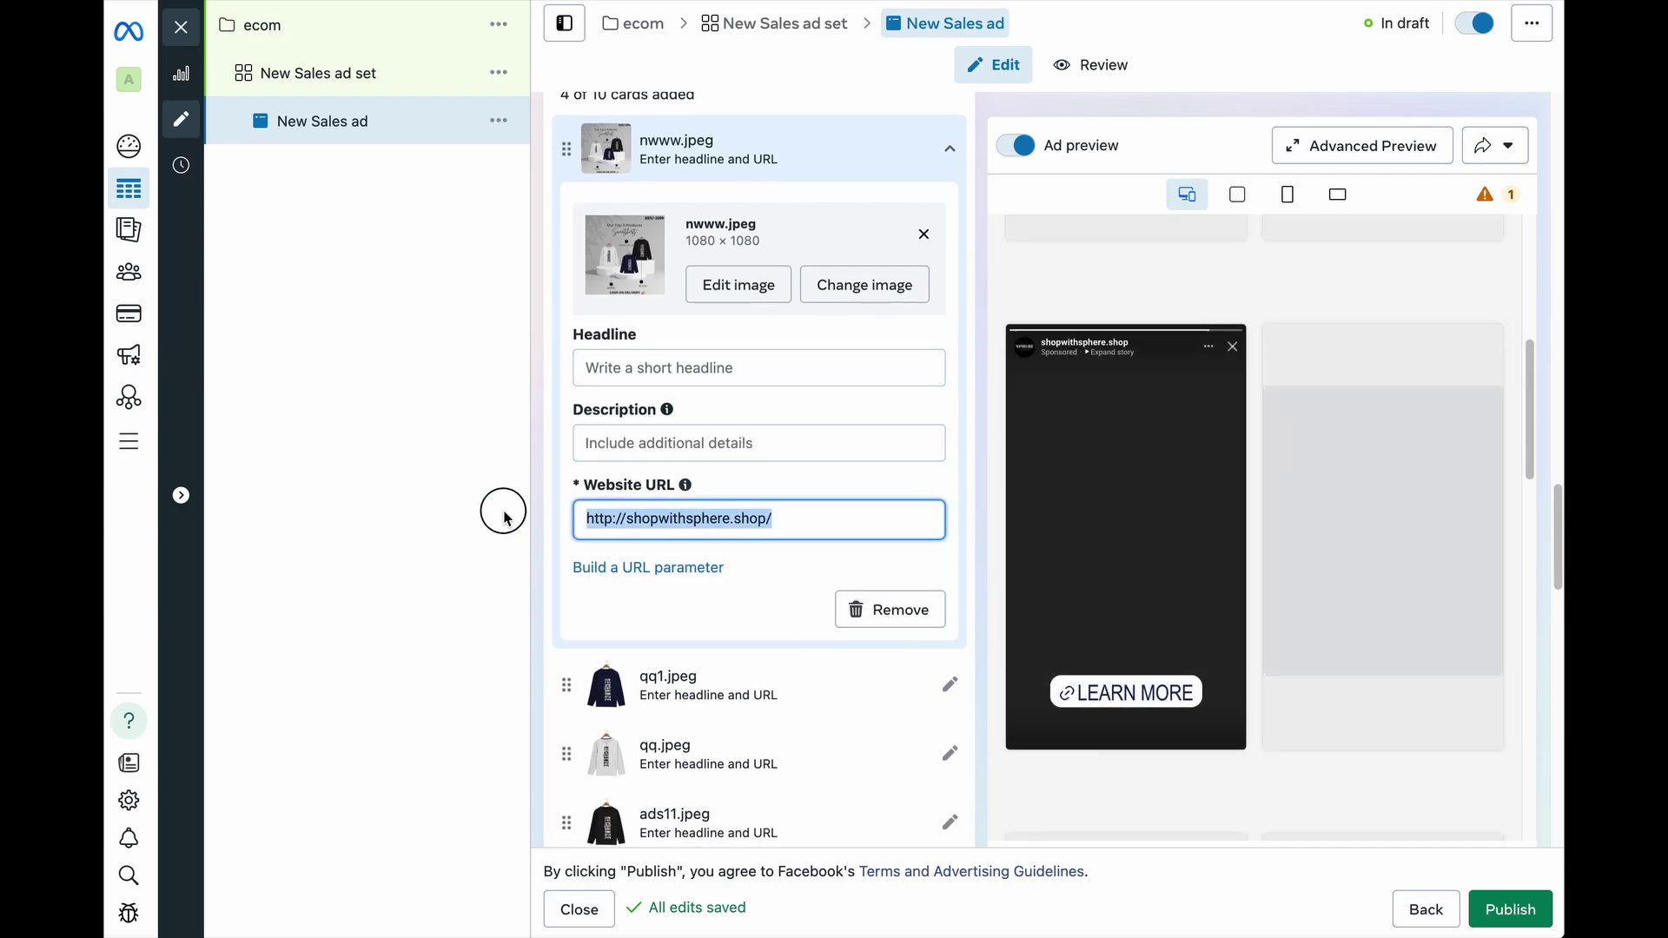
left_click(850, 534)
- Dismiss the inactive Meta pixel notice in the ad's Tracking section
scroll(731, 476, "down", 10)
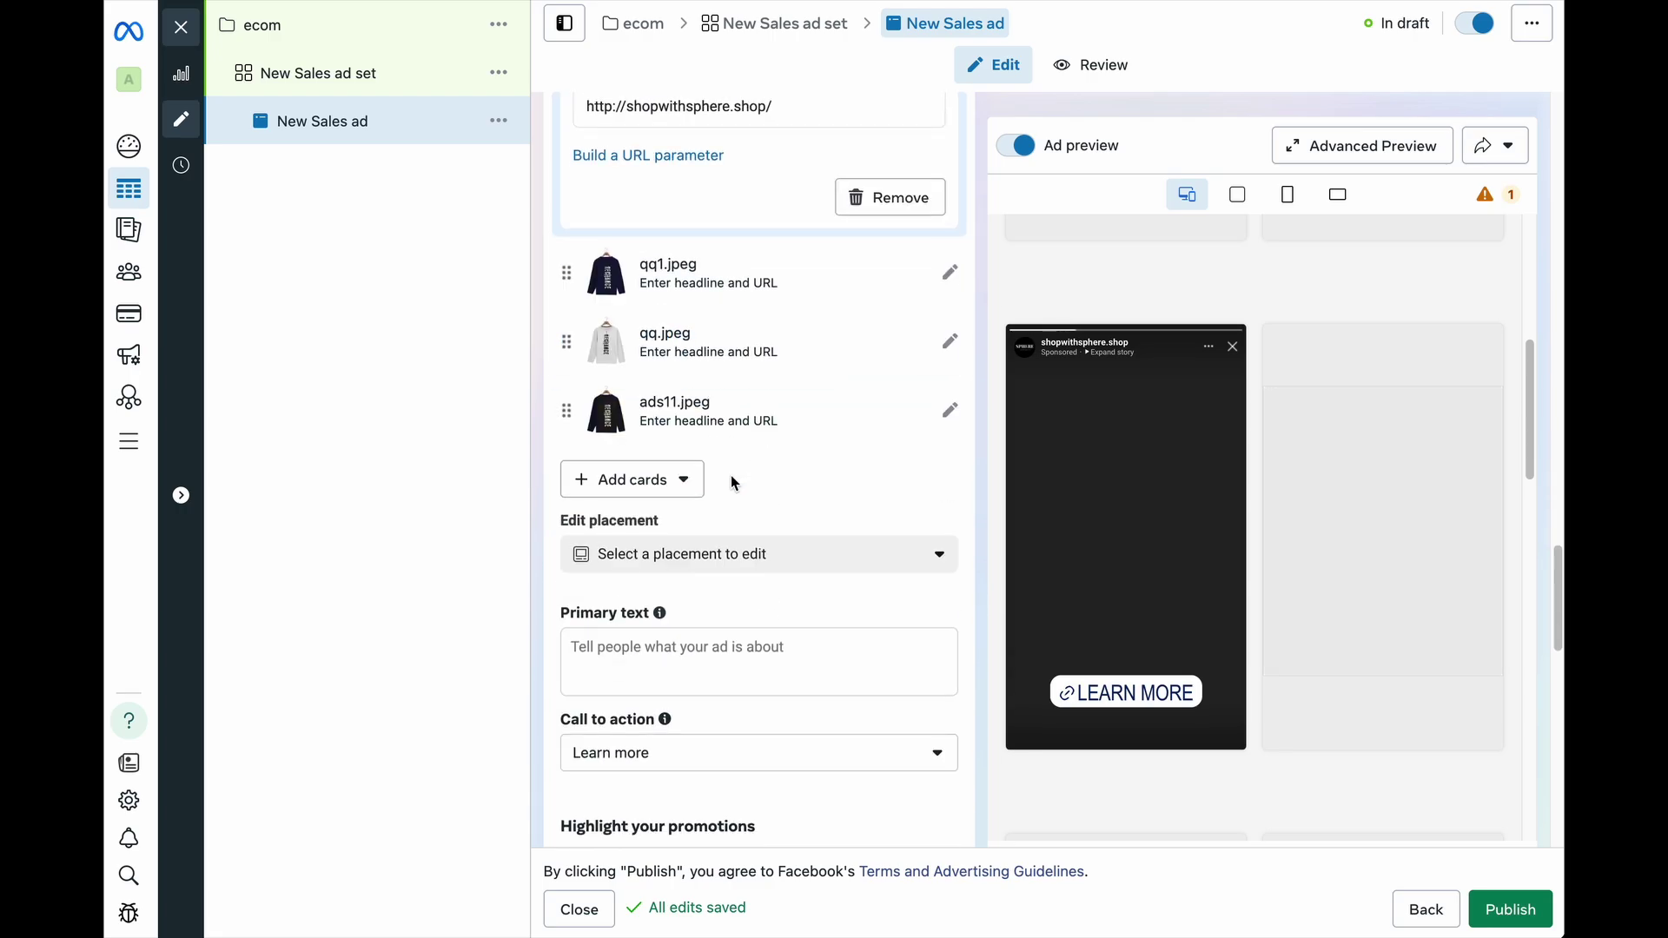
scroll(731, 476, "down", 10)
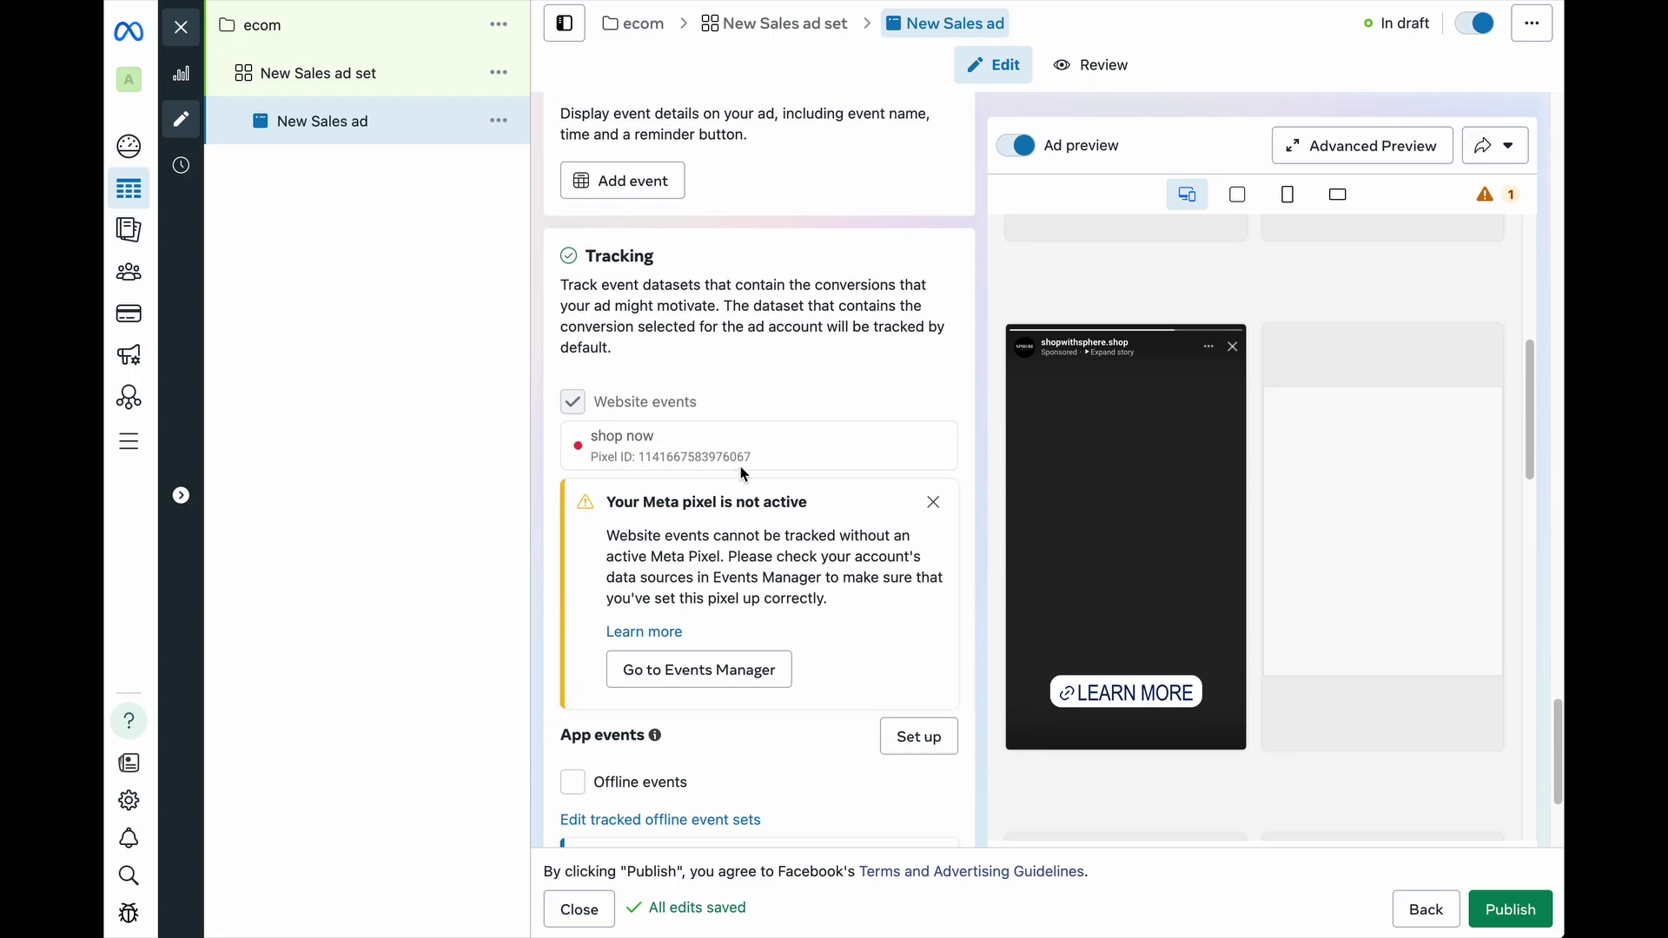
scroll(745, 474, "down", 2)
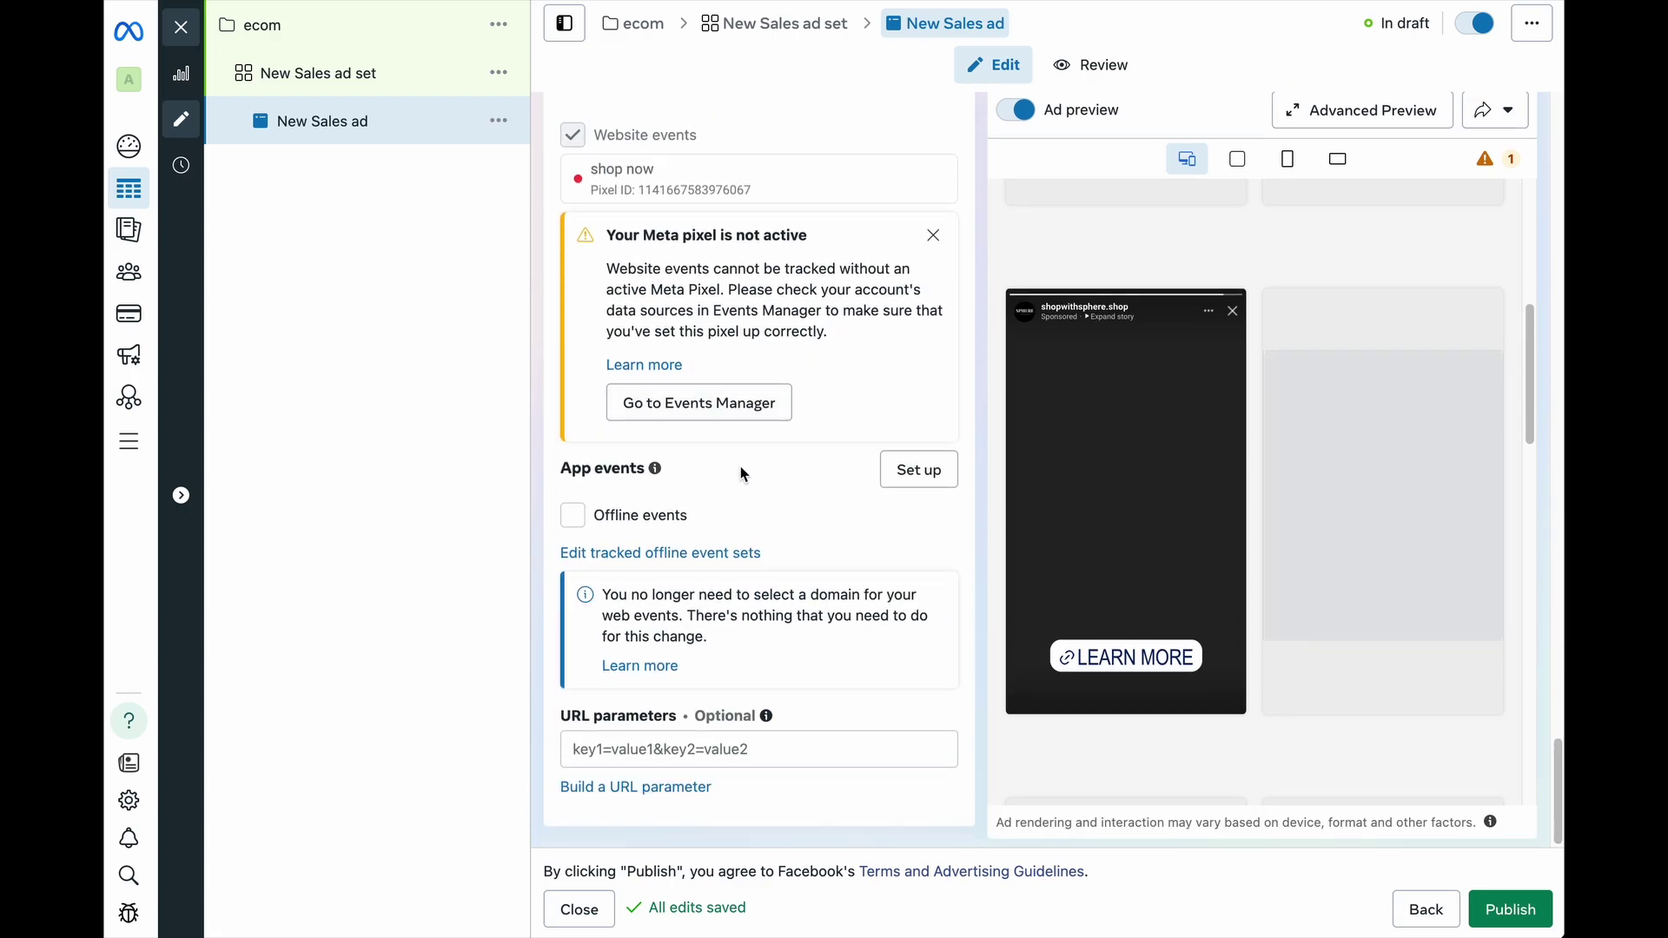
left_click(933, 231)
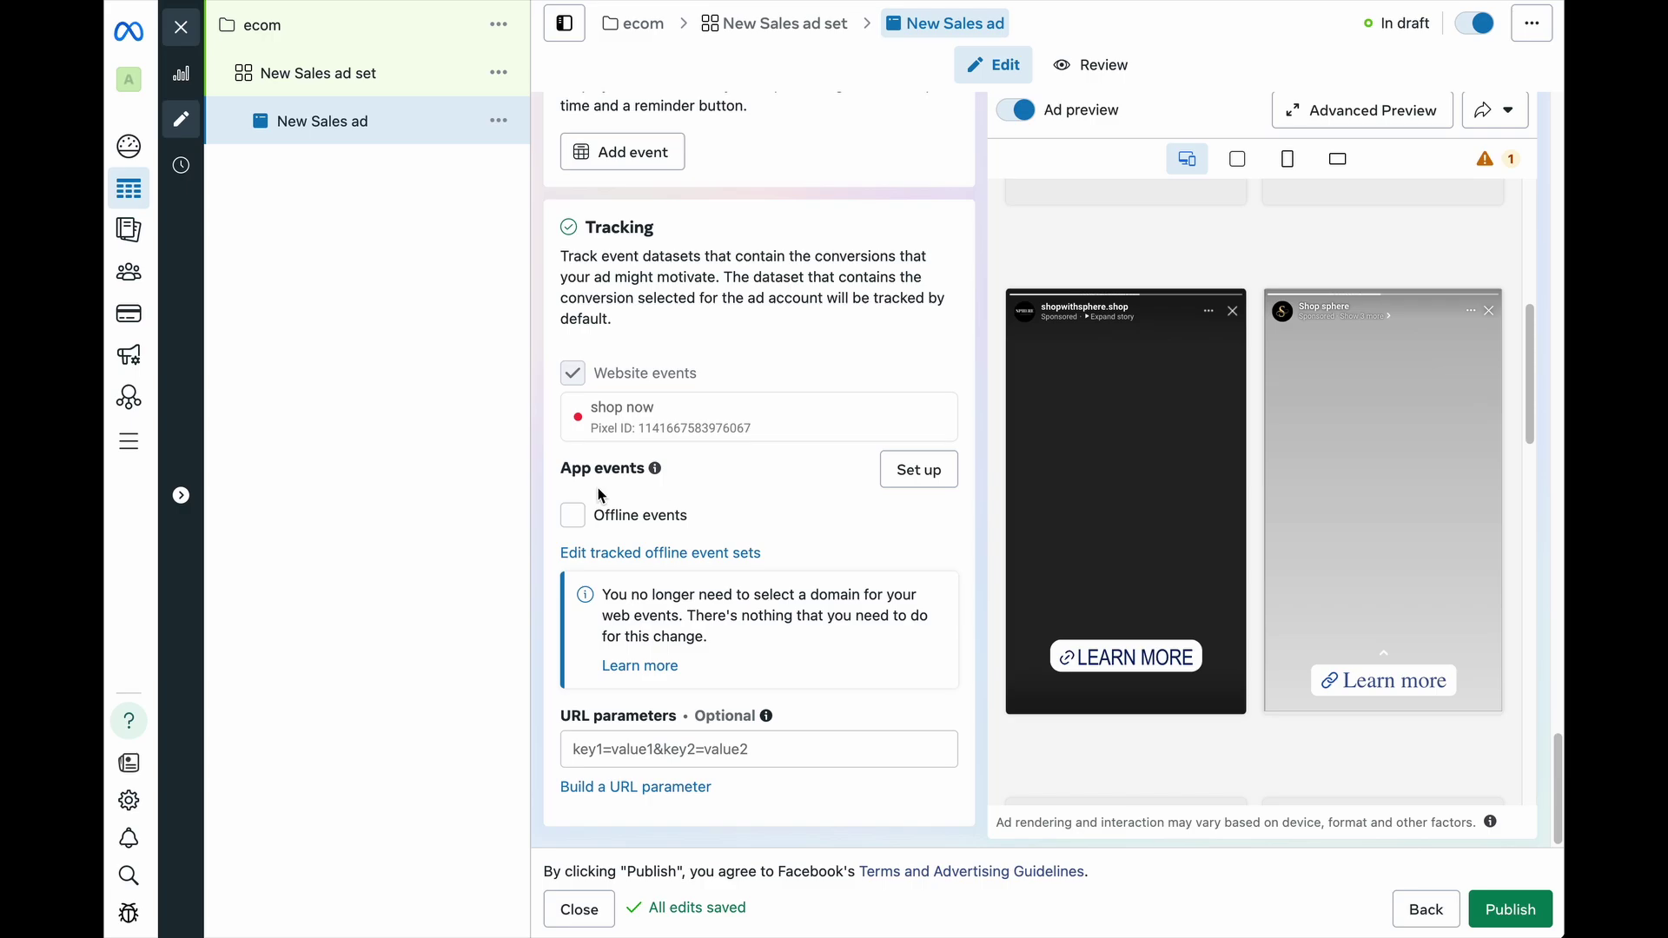
- Review the ad's website destination settings, including the See more URL, display link and browser add-ons
scroll(602, 495, "up", 15)
scroll(645, 498, "up", 5)
scroll(665, 296, "up", 3)
scroll(670, 289, "down", 10)
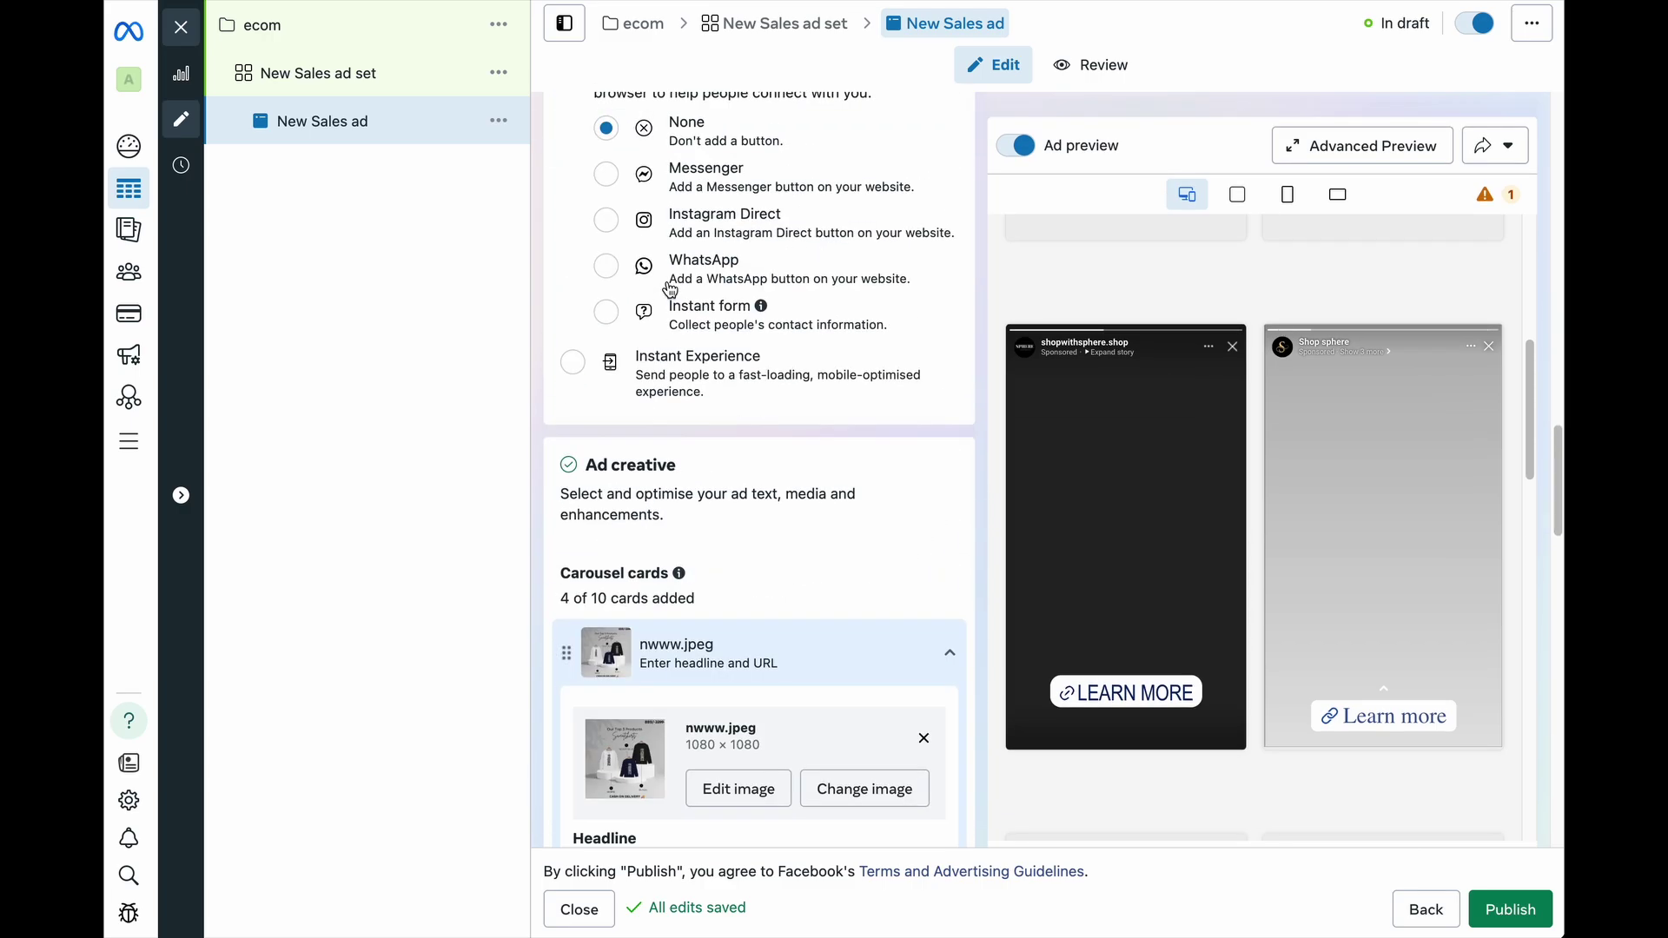
scroll(679, 308, "up", 12)
scroll(679, 305, "down", 5)
scroll(679, 307, "down", 8)
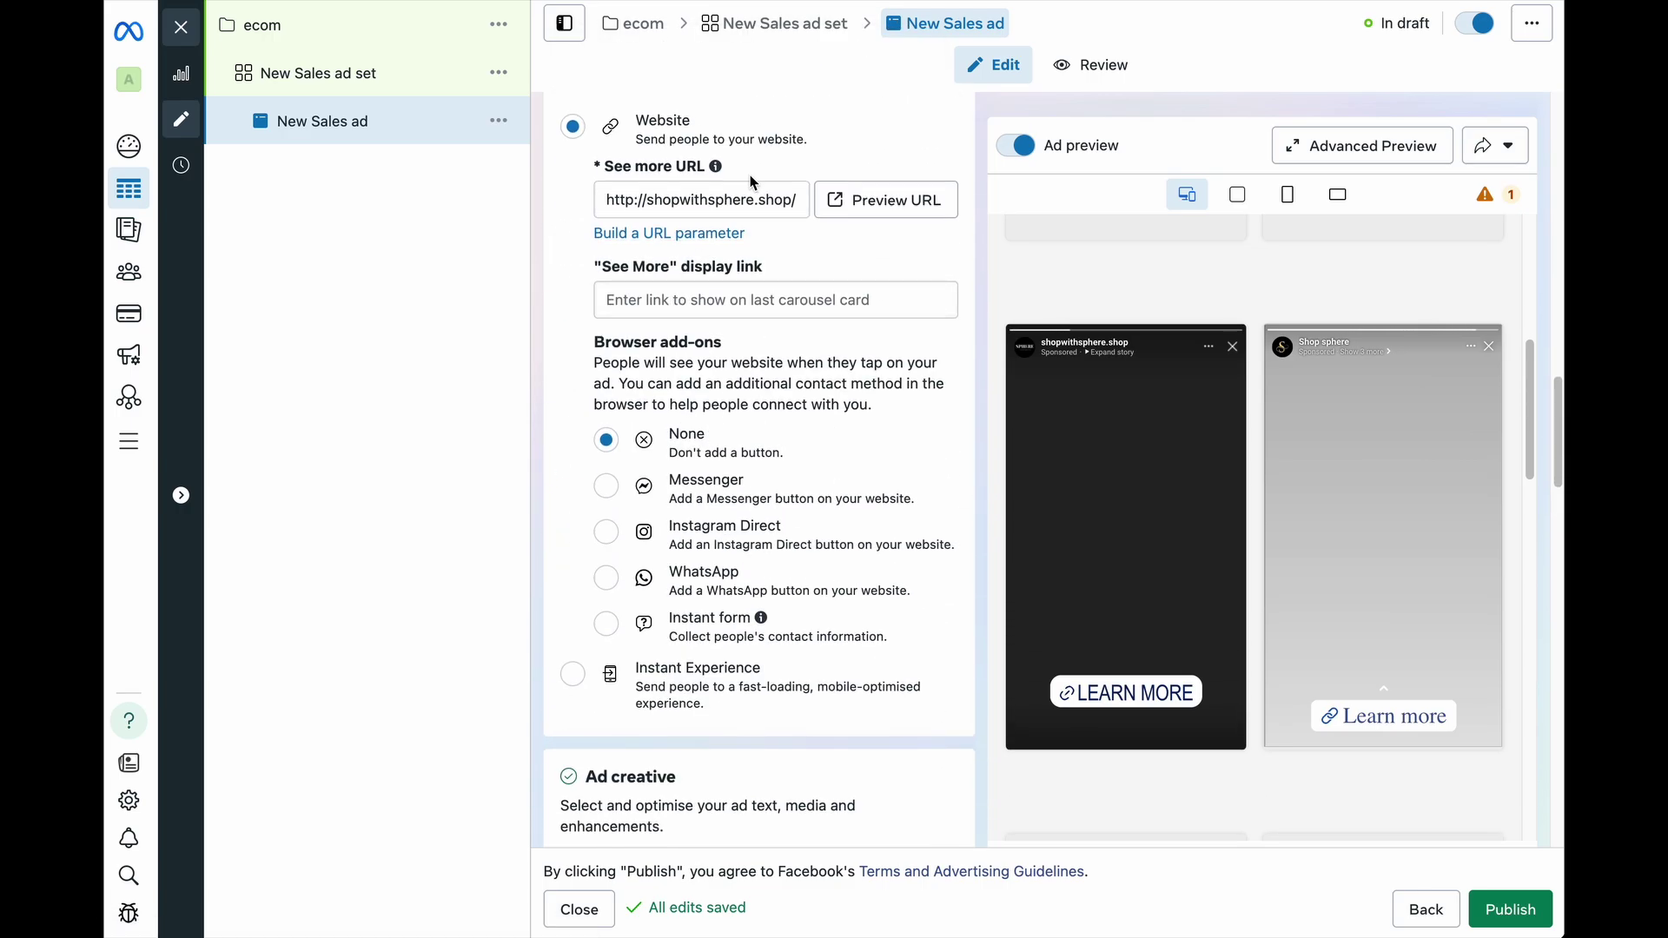
scroll(753, 311, "up", 1)
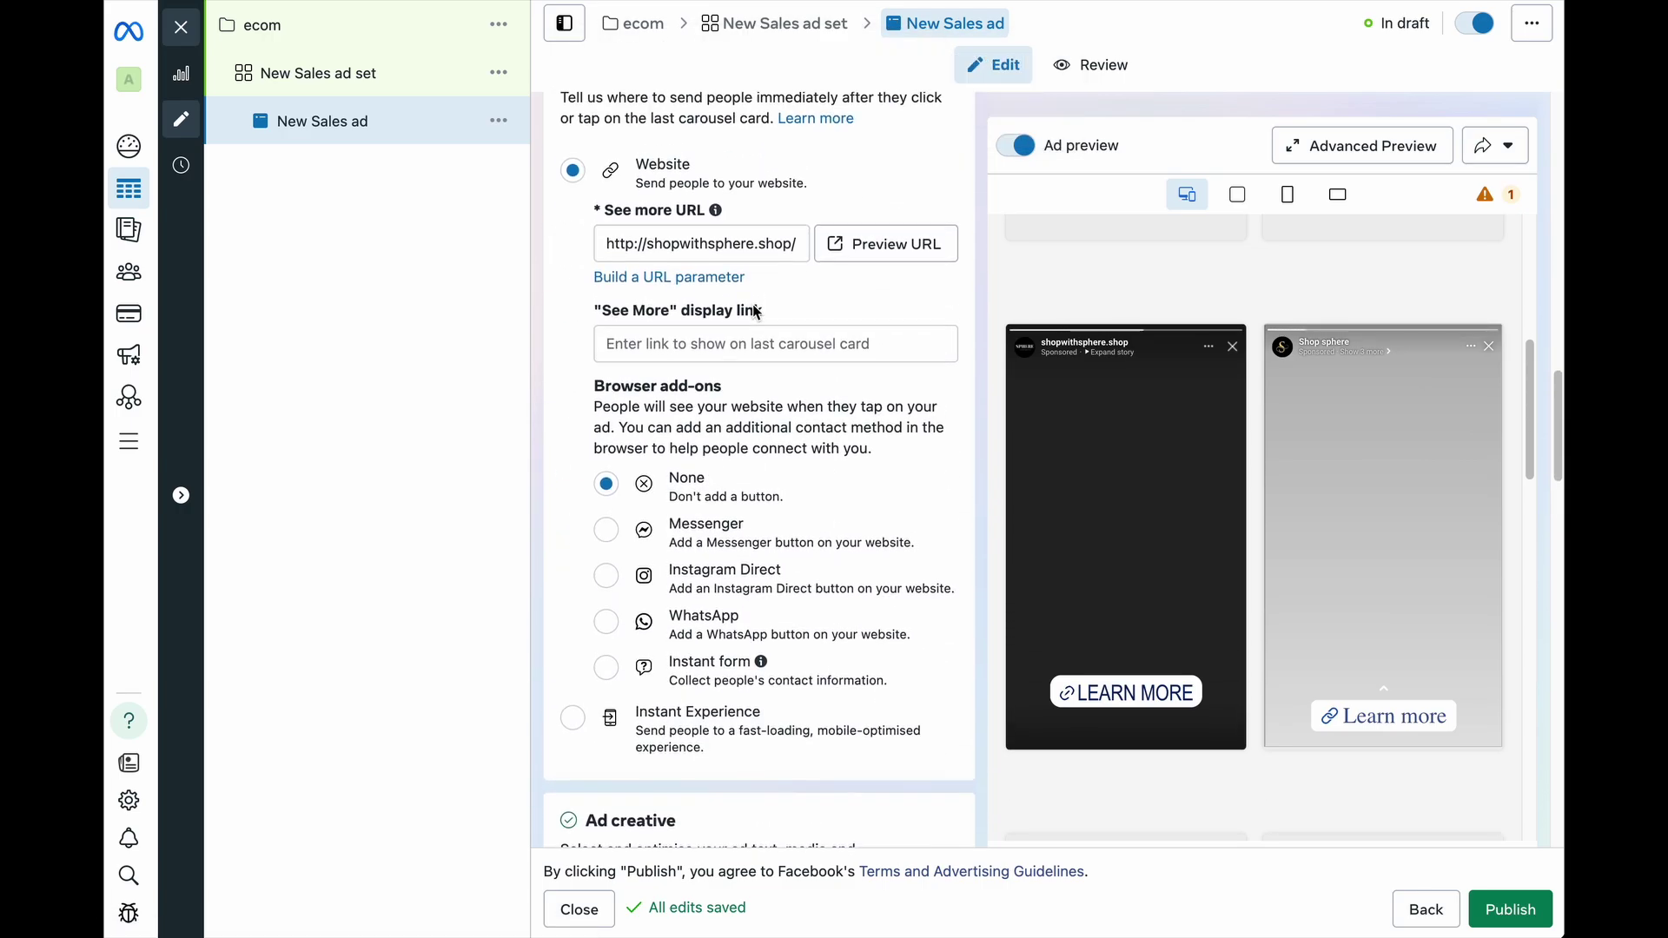
- Review the ecom campaign settings and the New Sales ad set's conversion location, performance goal, dataset and conversion event
left_click(752, 28)
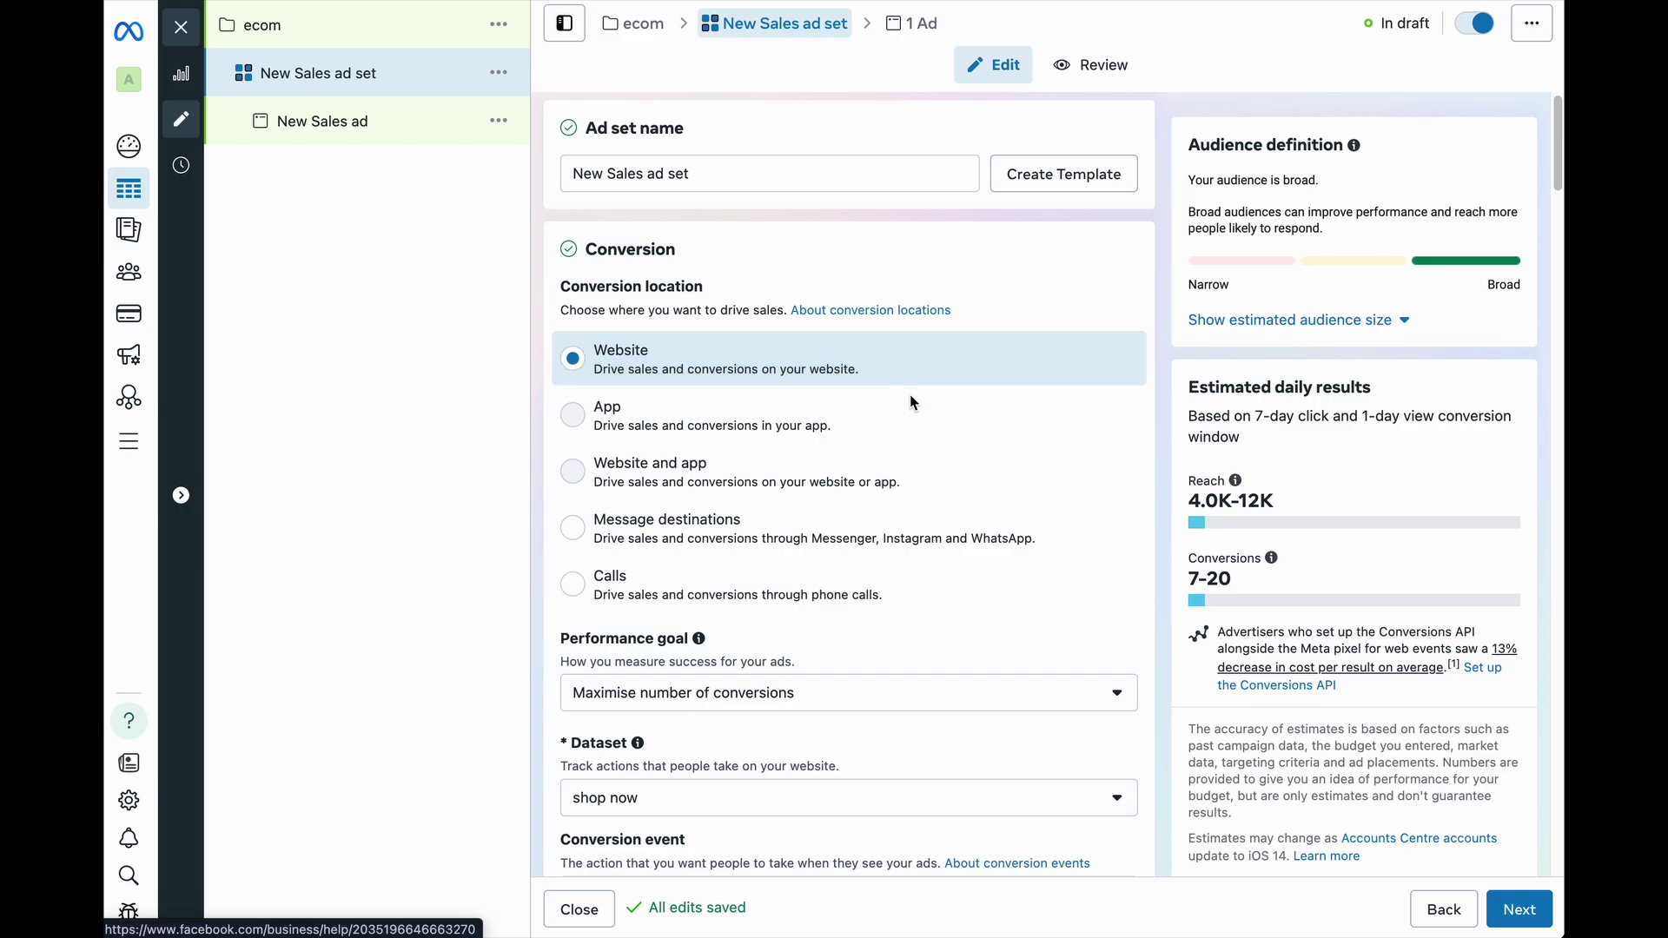
scroll(910, 396, "down", 3)
scroll(910, 393, "down", 2)
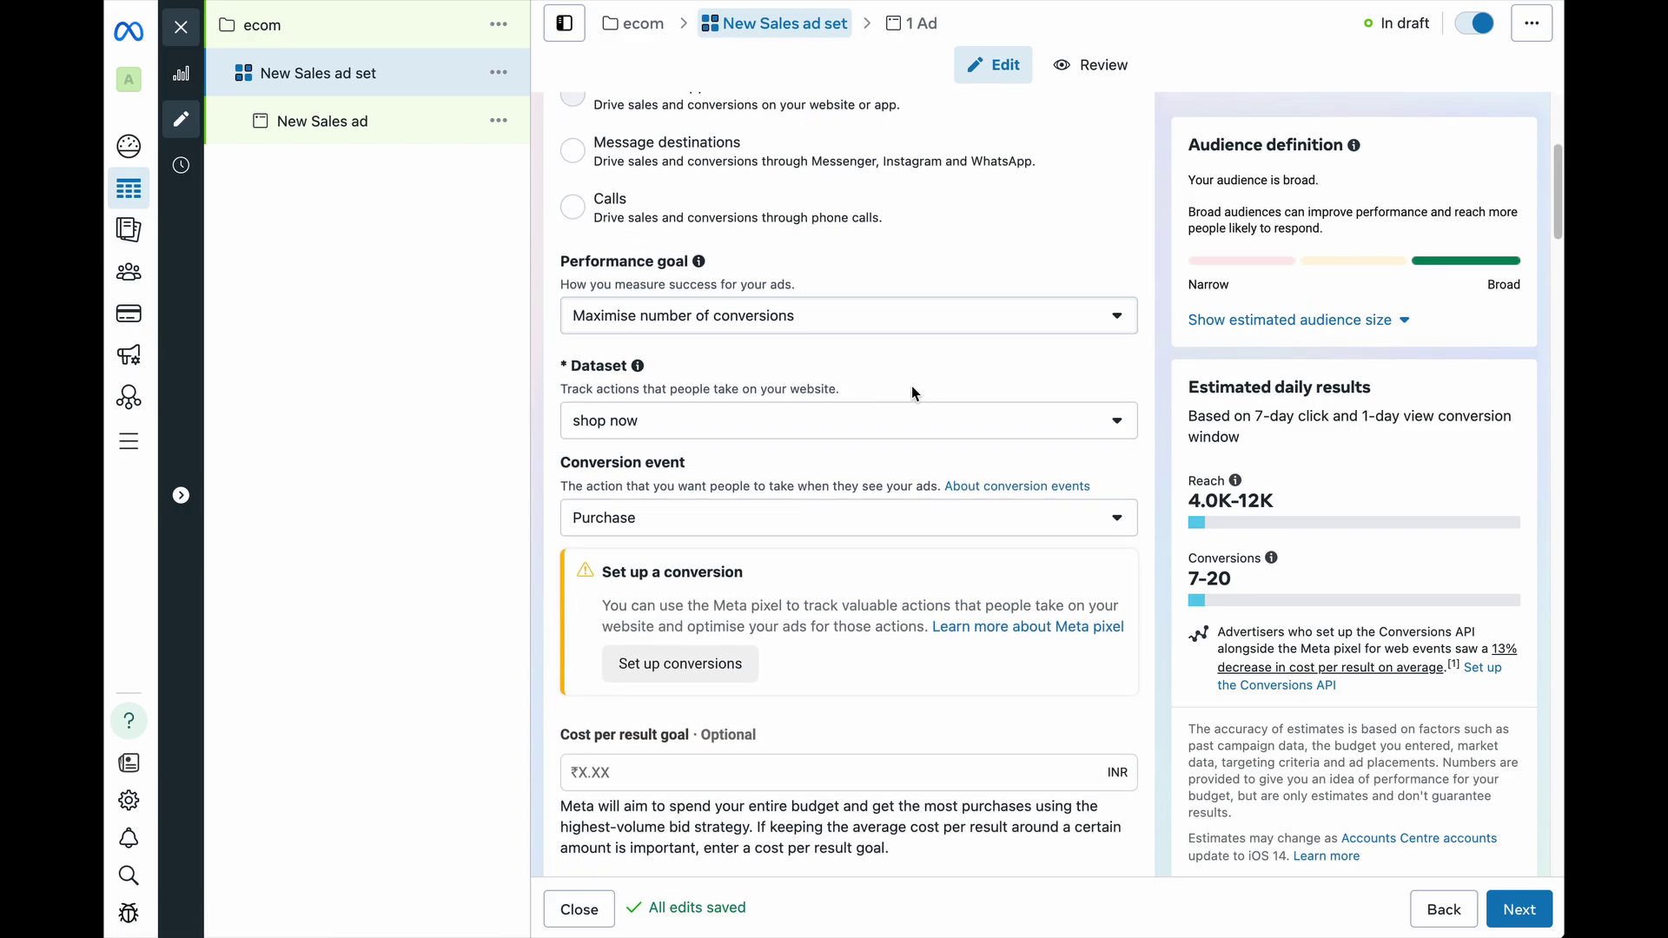
scroll(910, 386, "up", 5)
left_click(644, 23)
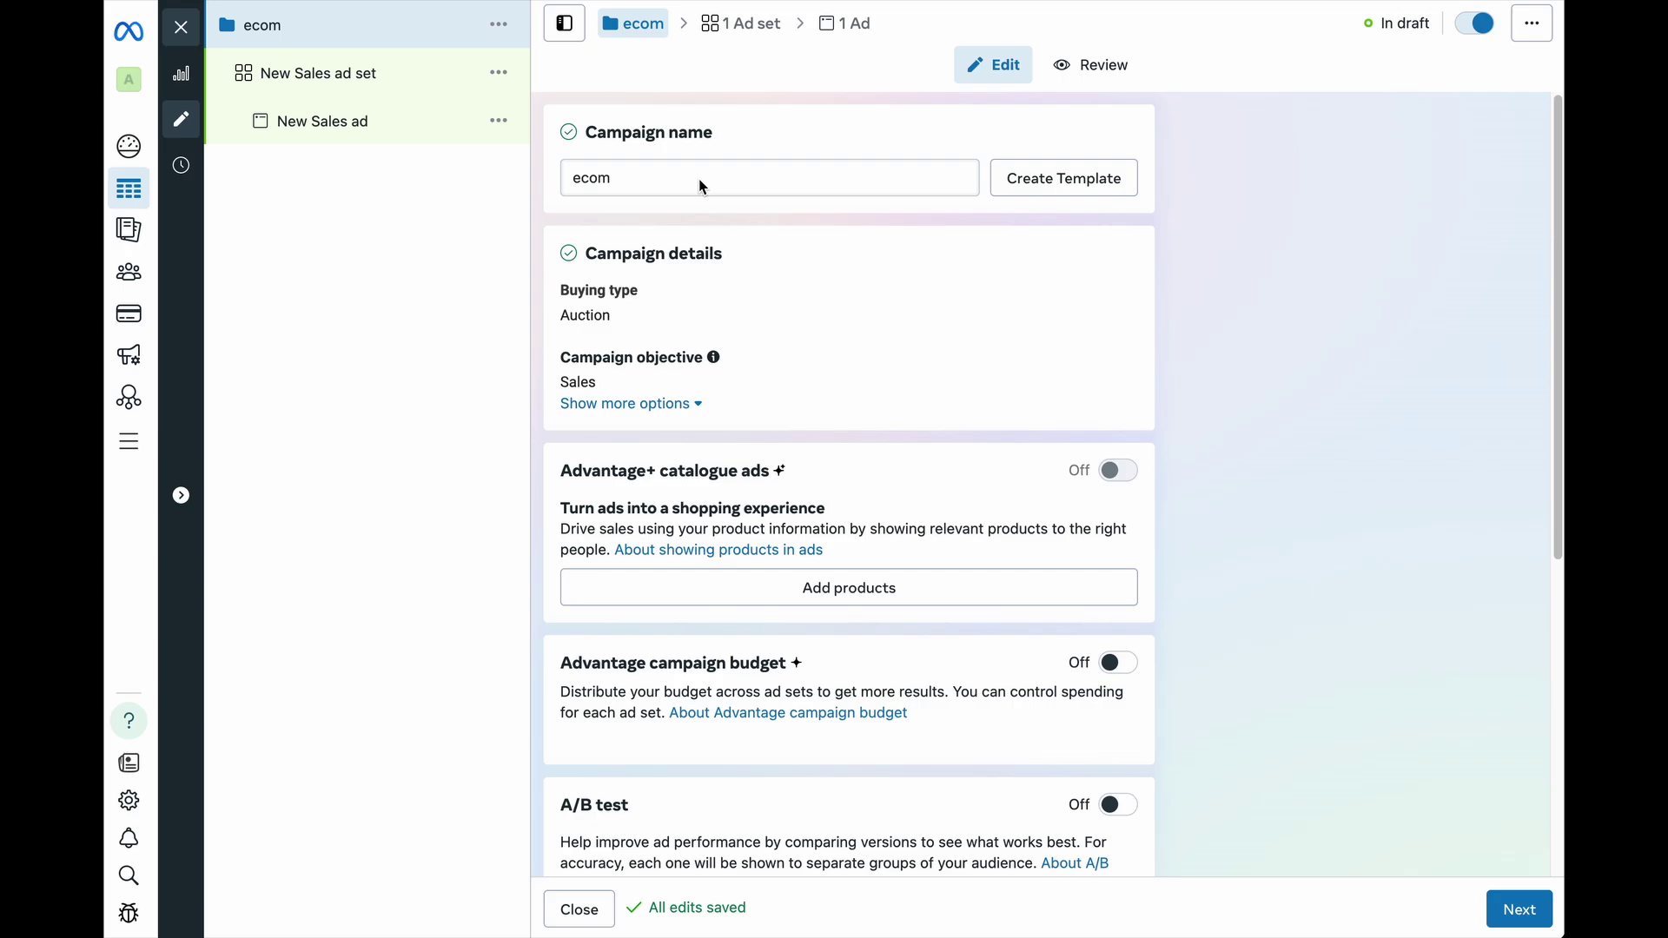
left_click(744, 26)
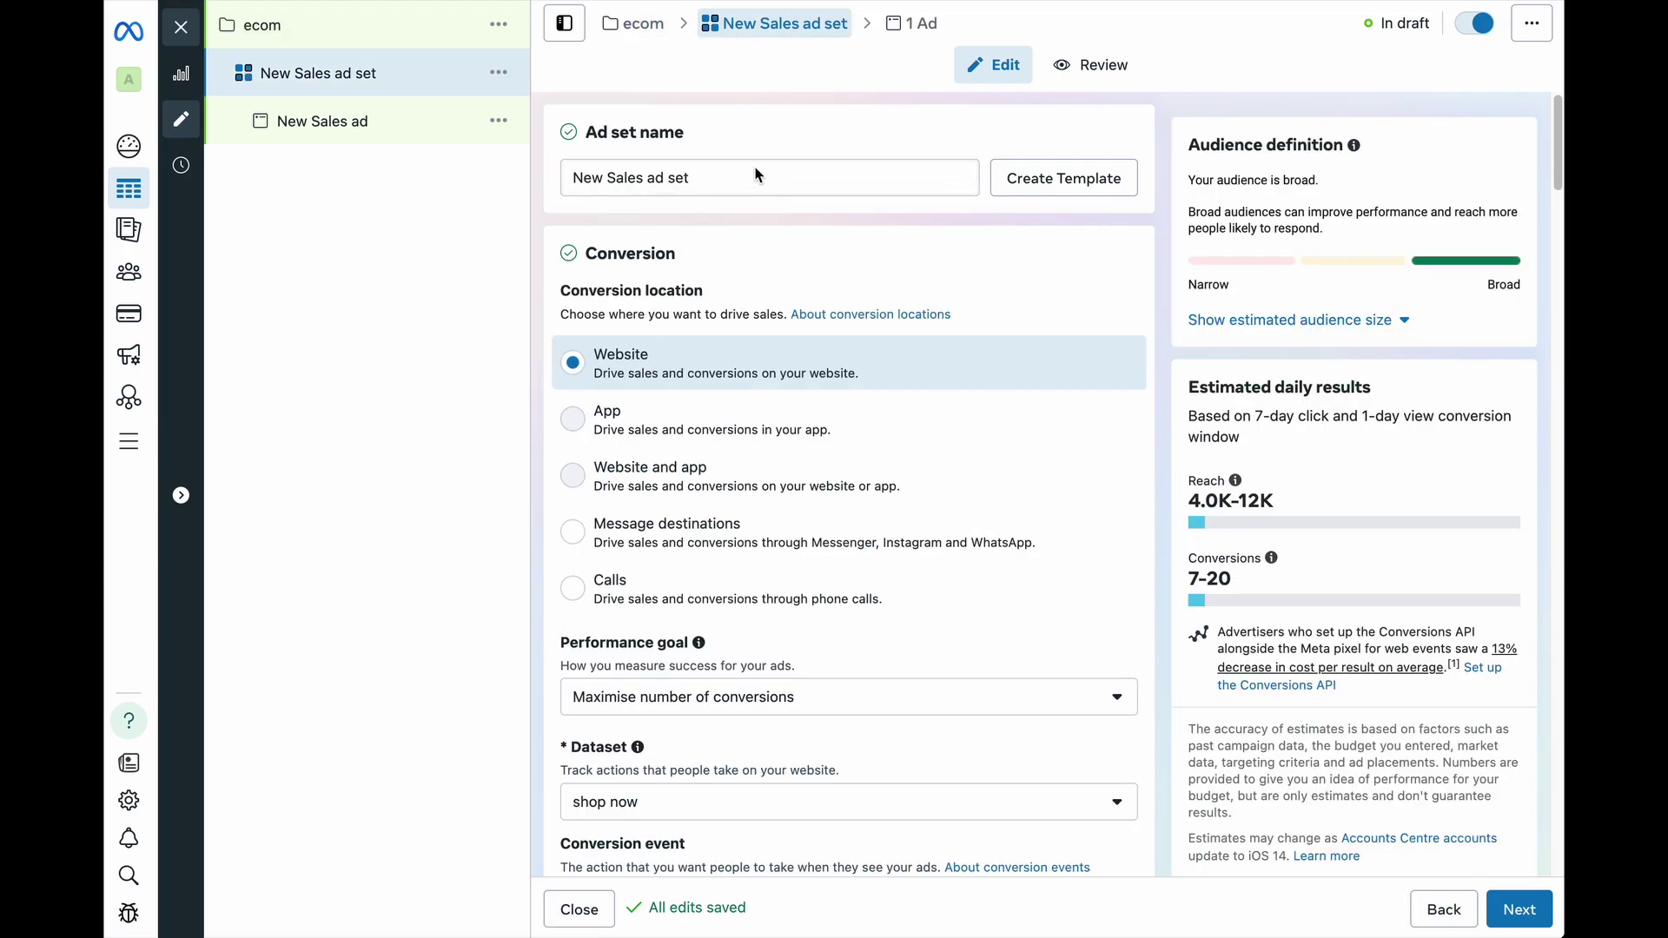
scroll(654, 387, "down", 3)
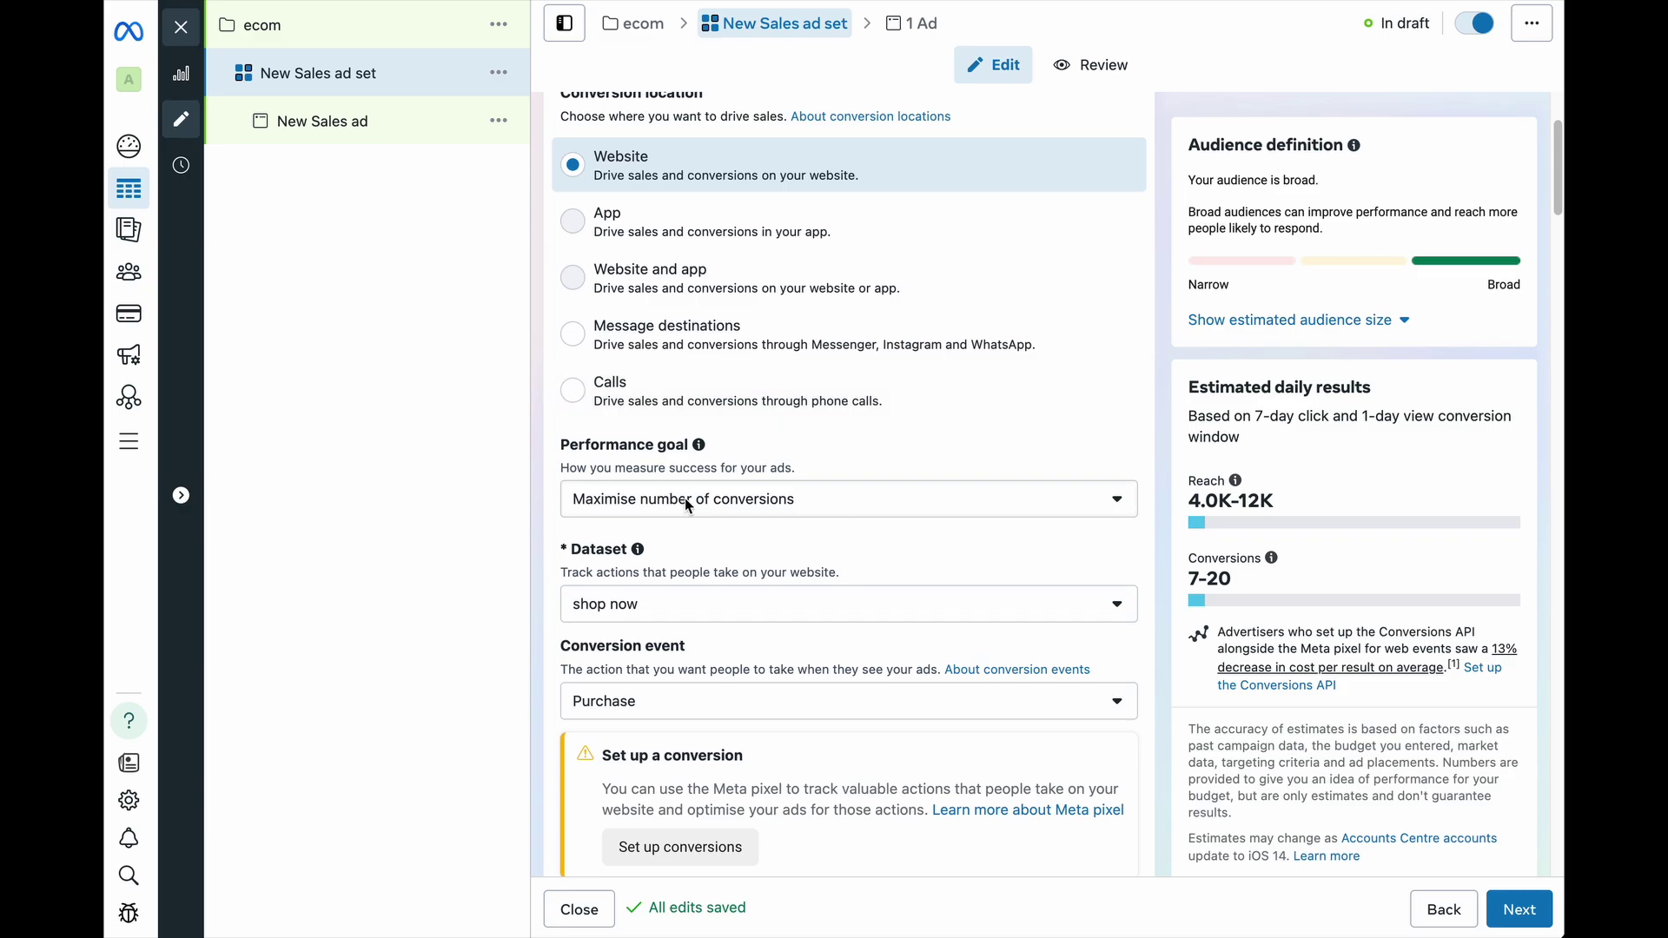
scroll(732, 501, "down", 2)
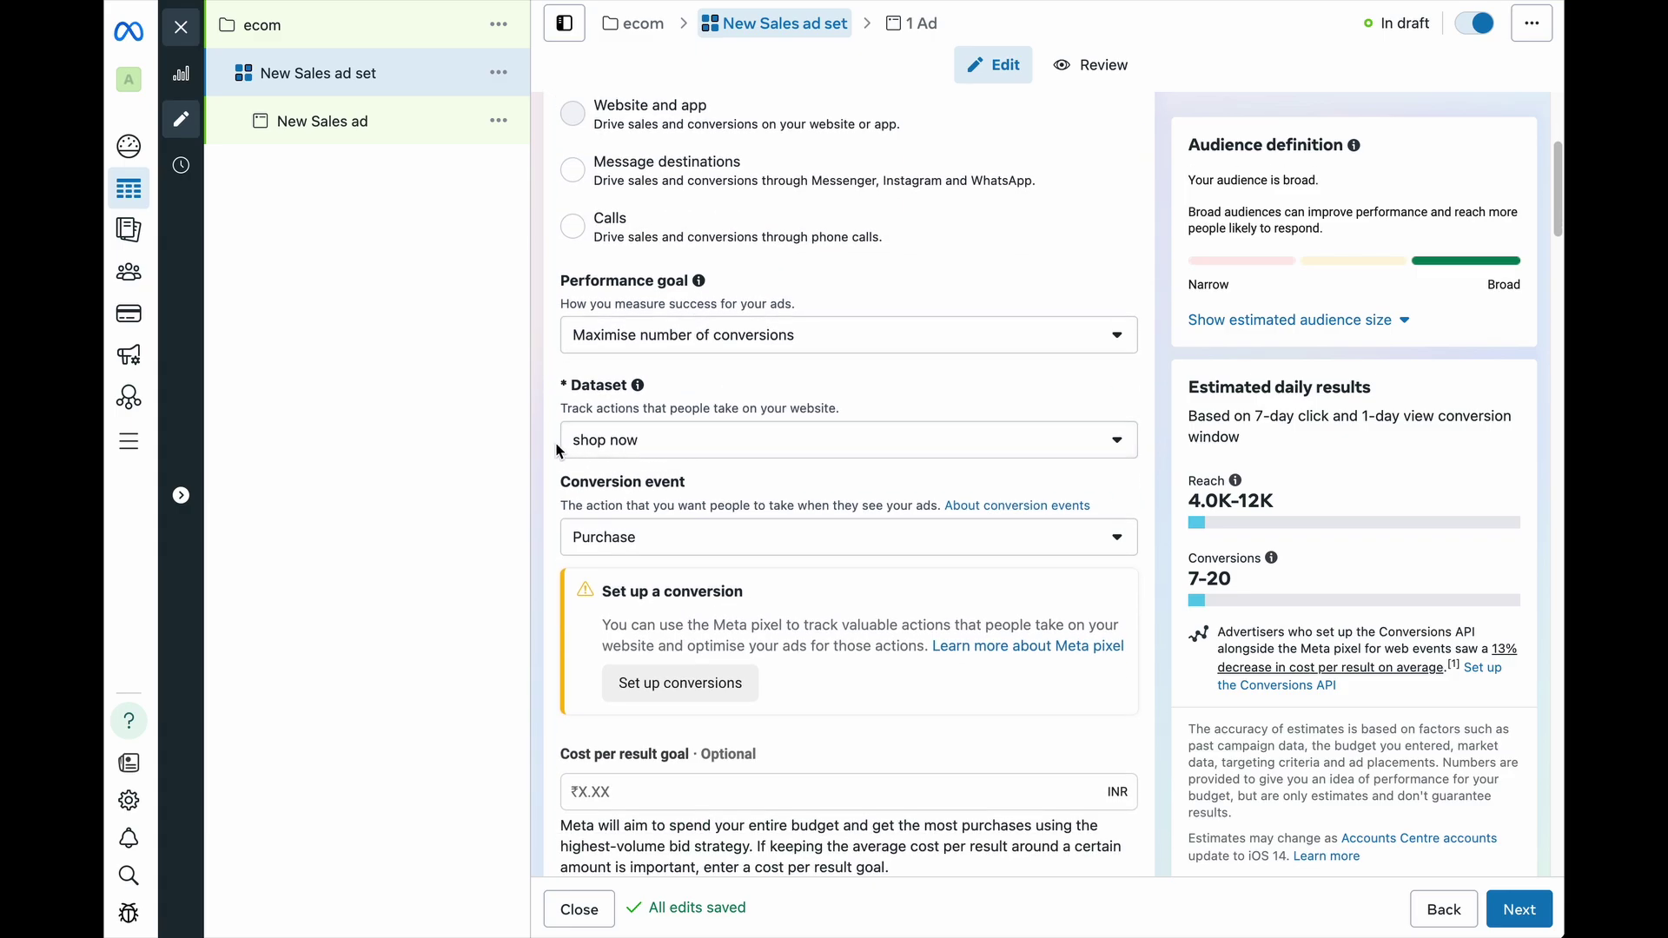
scroll(662, 478, "down", 1)
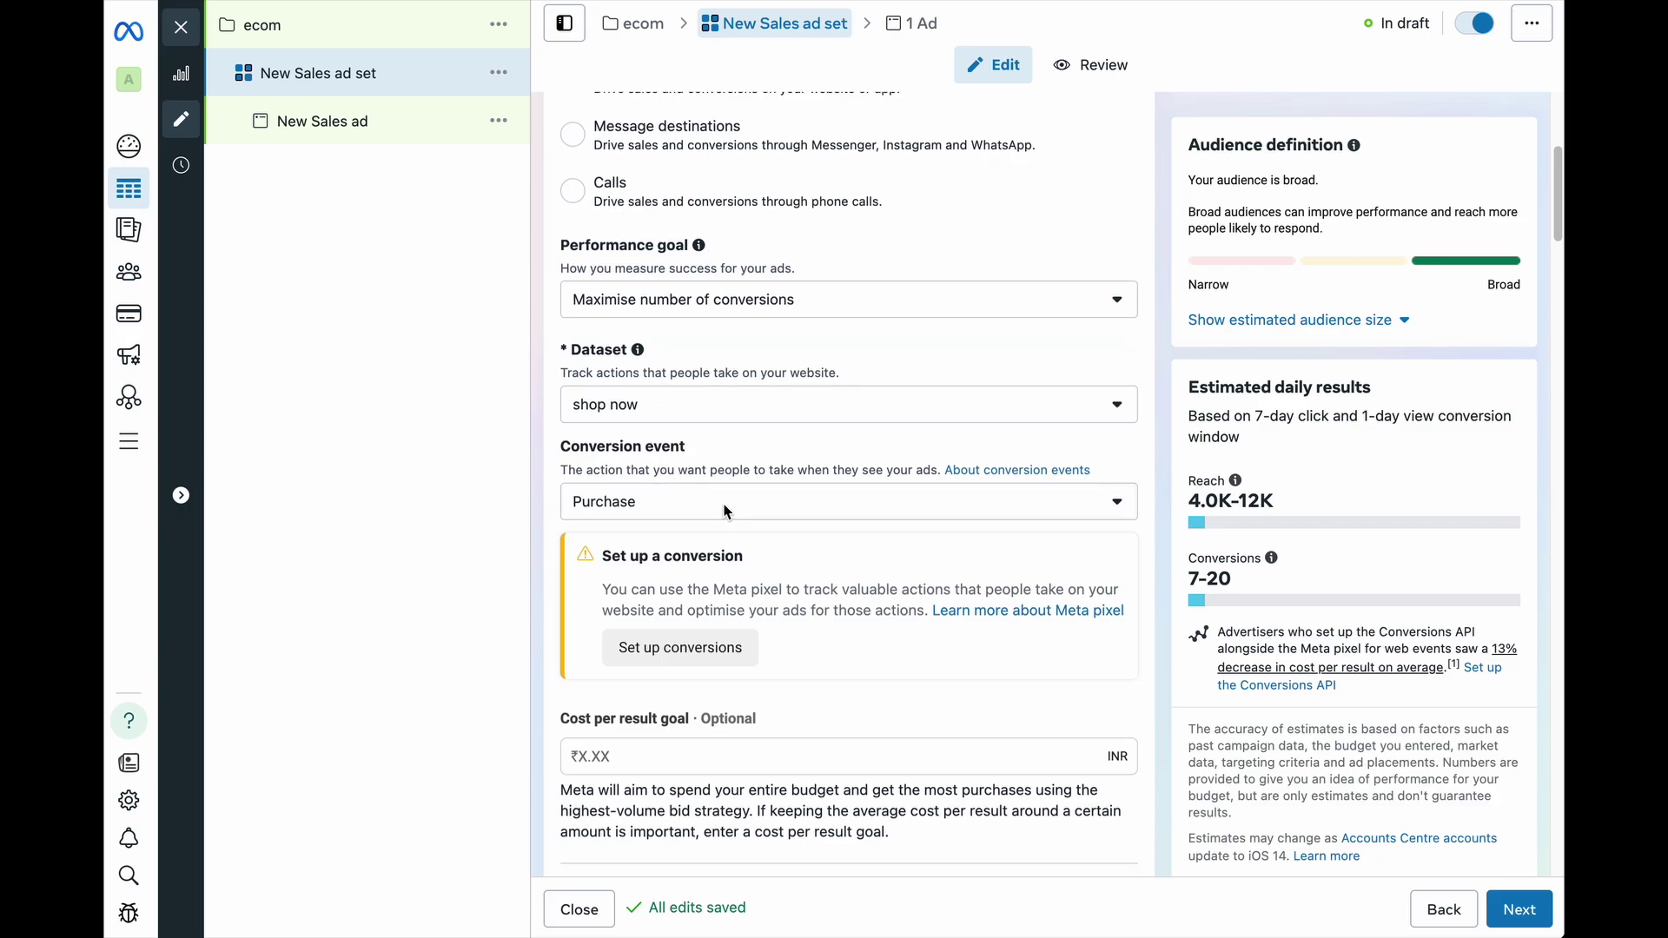
- Examine the ad set's dynamic creative, budget, schedule and audience targeting, including location, age, gender and interests
scroll(727, 511, "down", 8)
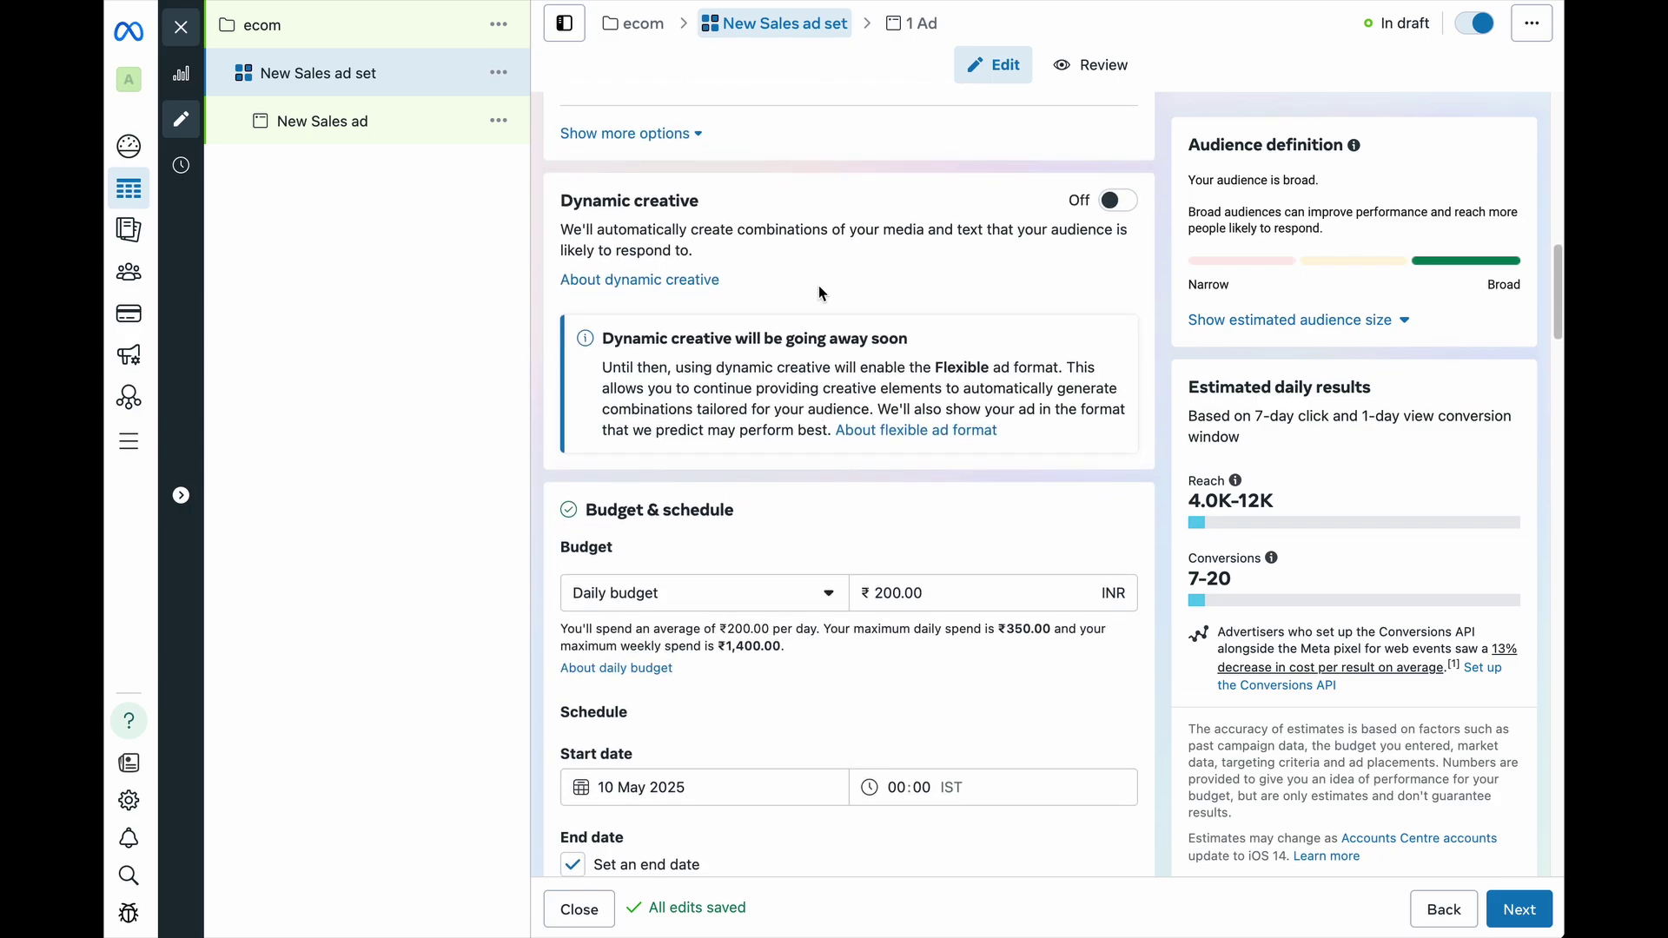
scroll(950, 471, "down", 1)
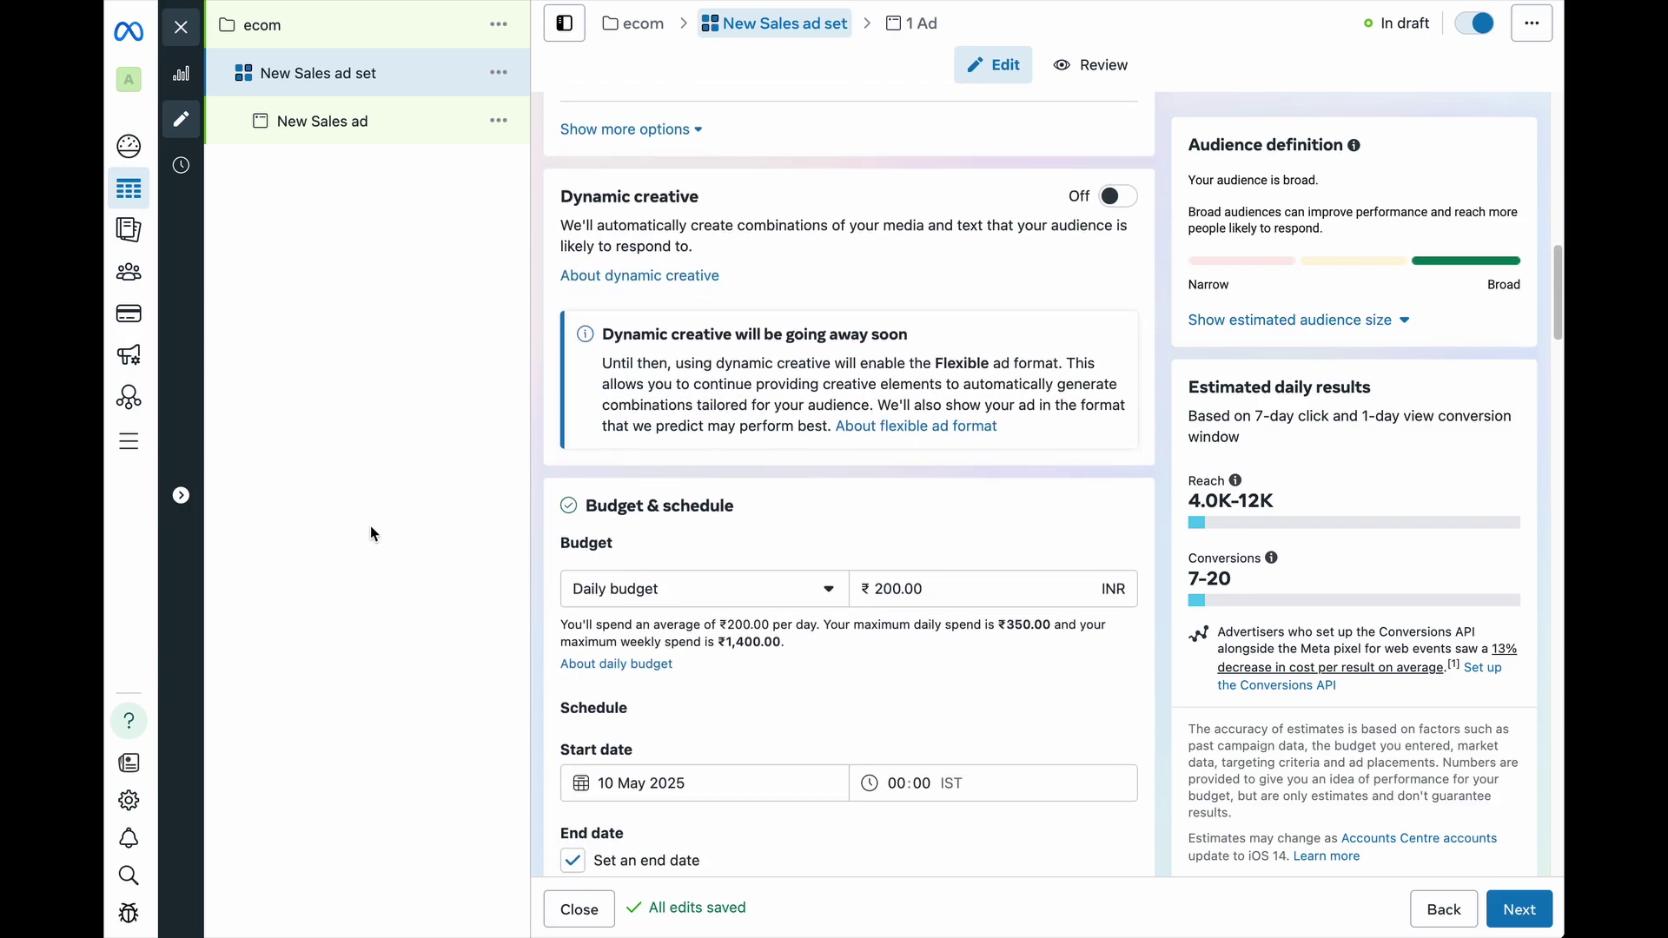
scroll(938, 611, "down", 2)
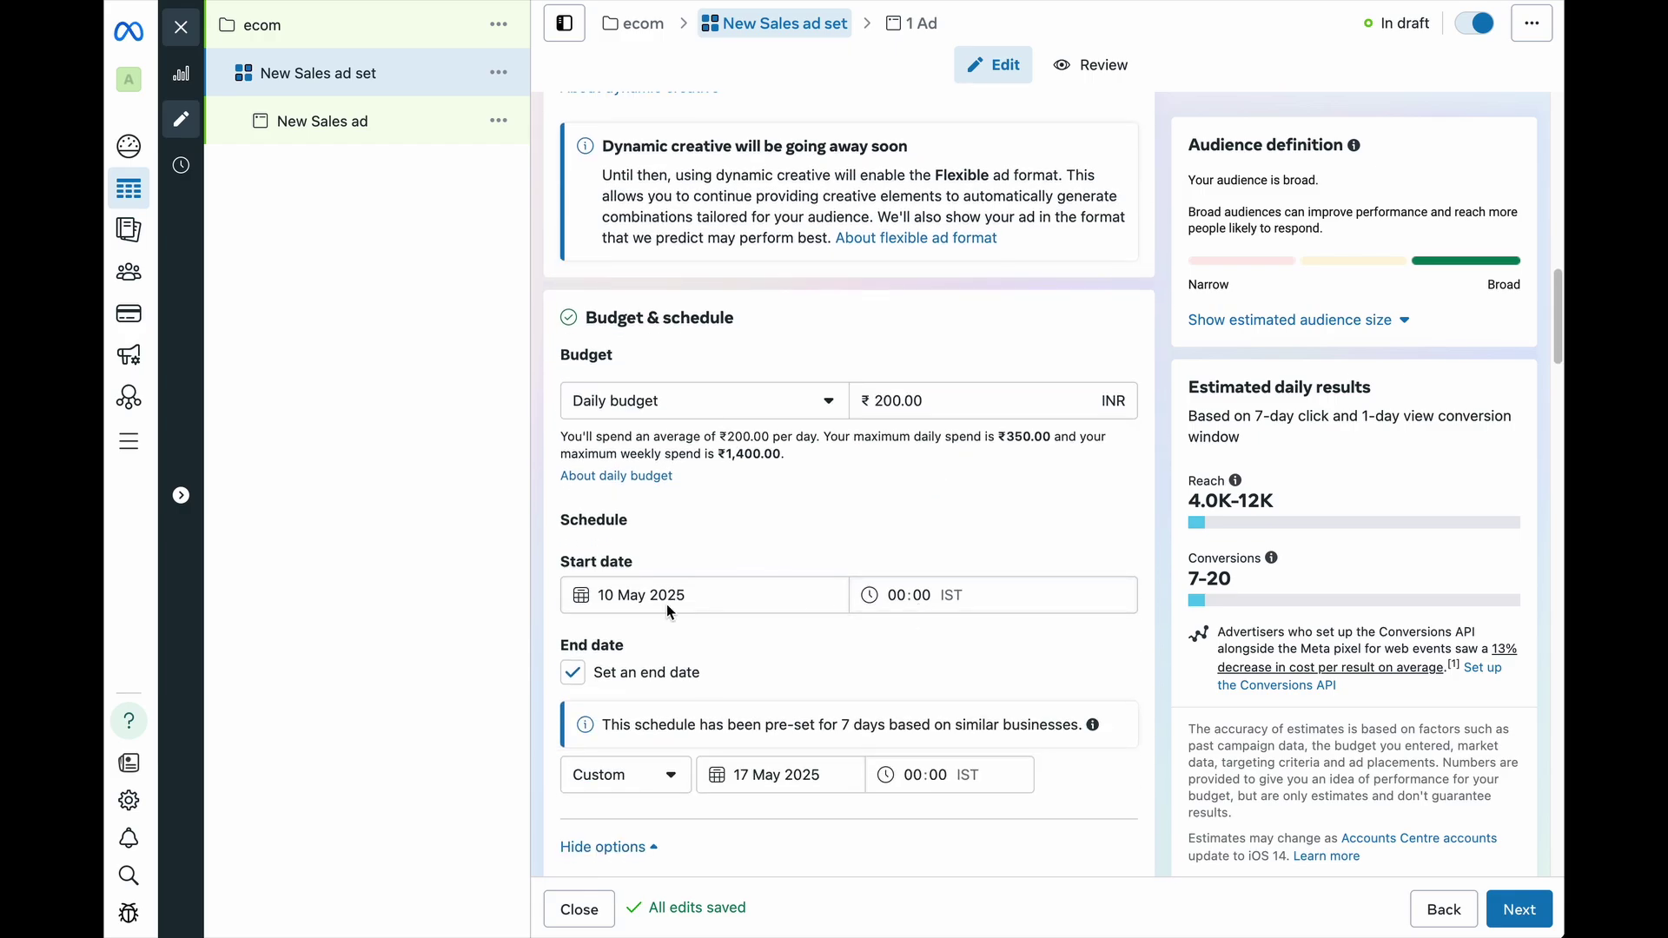
scroll(668, 611, "down", 1)
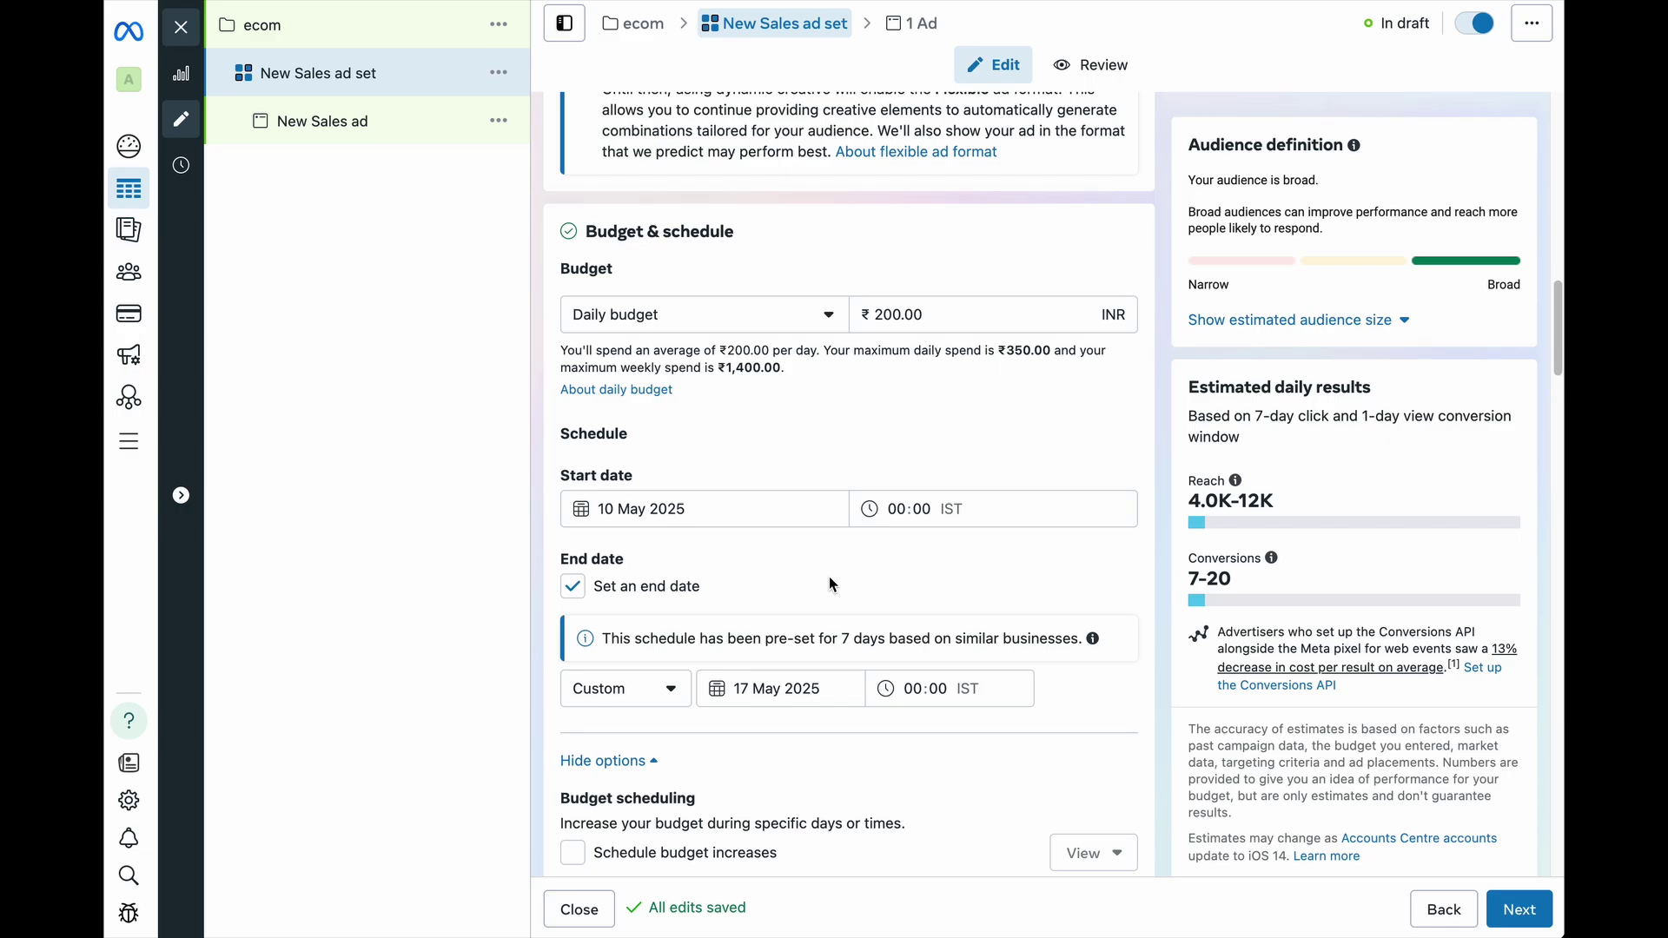
scroll(832, 584, "down", 2)
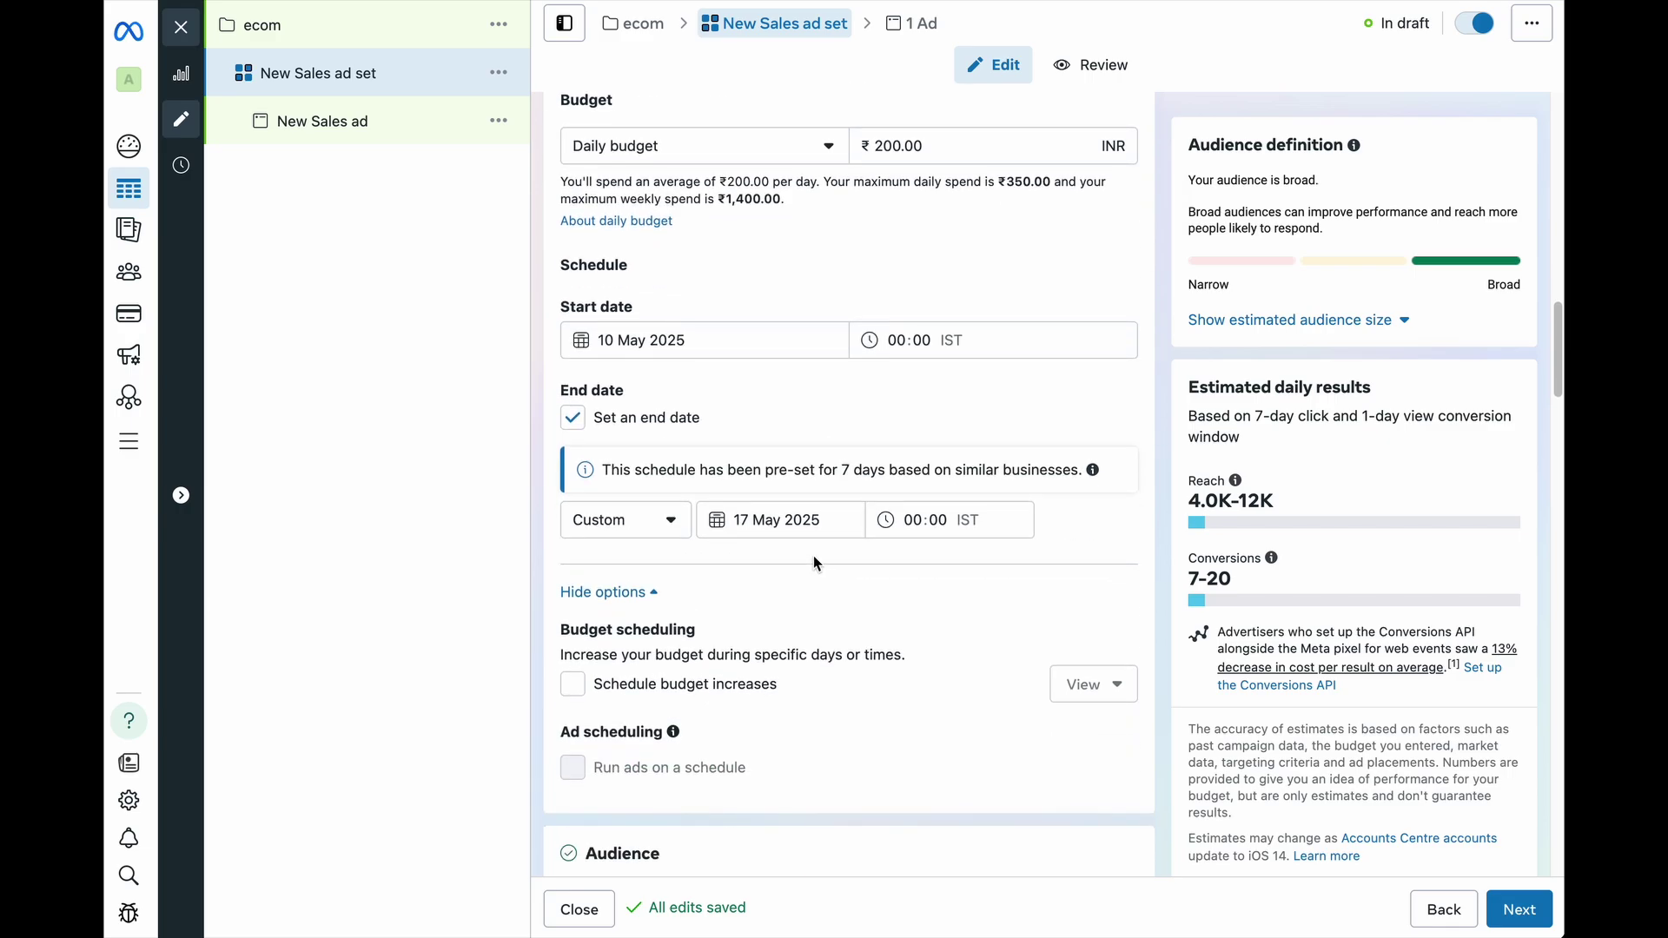
scroll(803, 552, "down", 1)
scroll(798, 557, "down", 5)
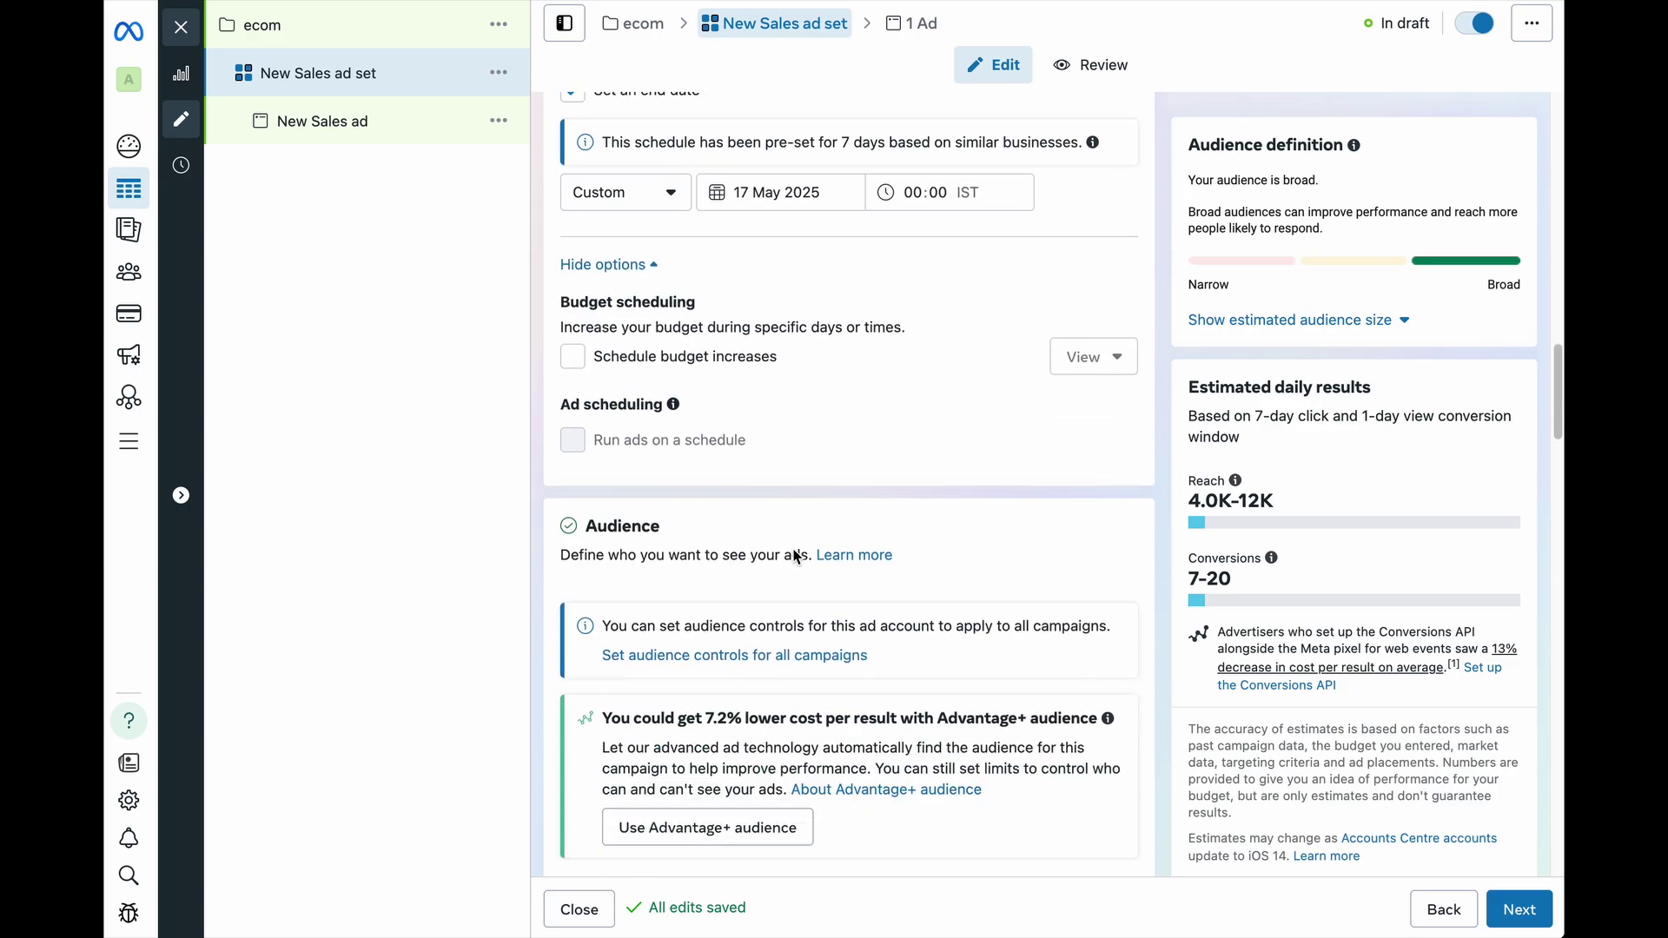
scroll(797, 557, "down", 6)
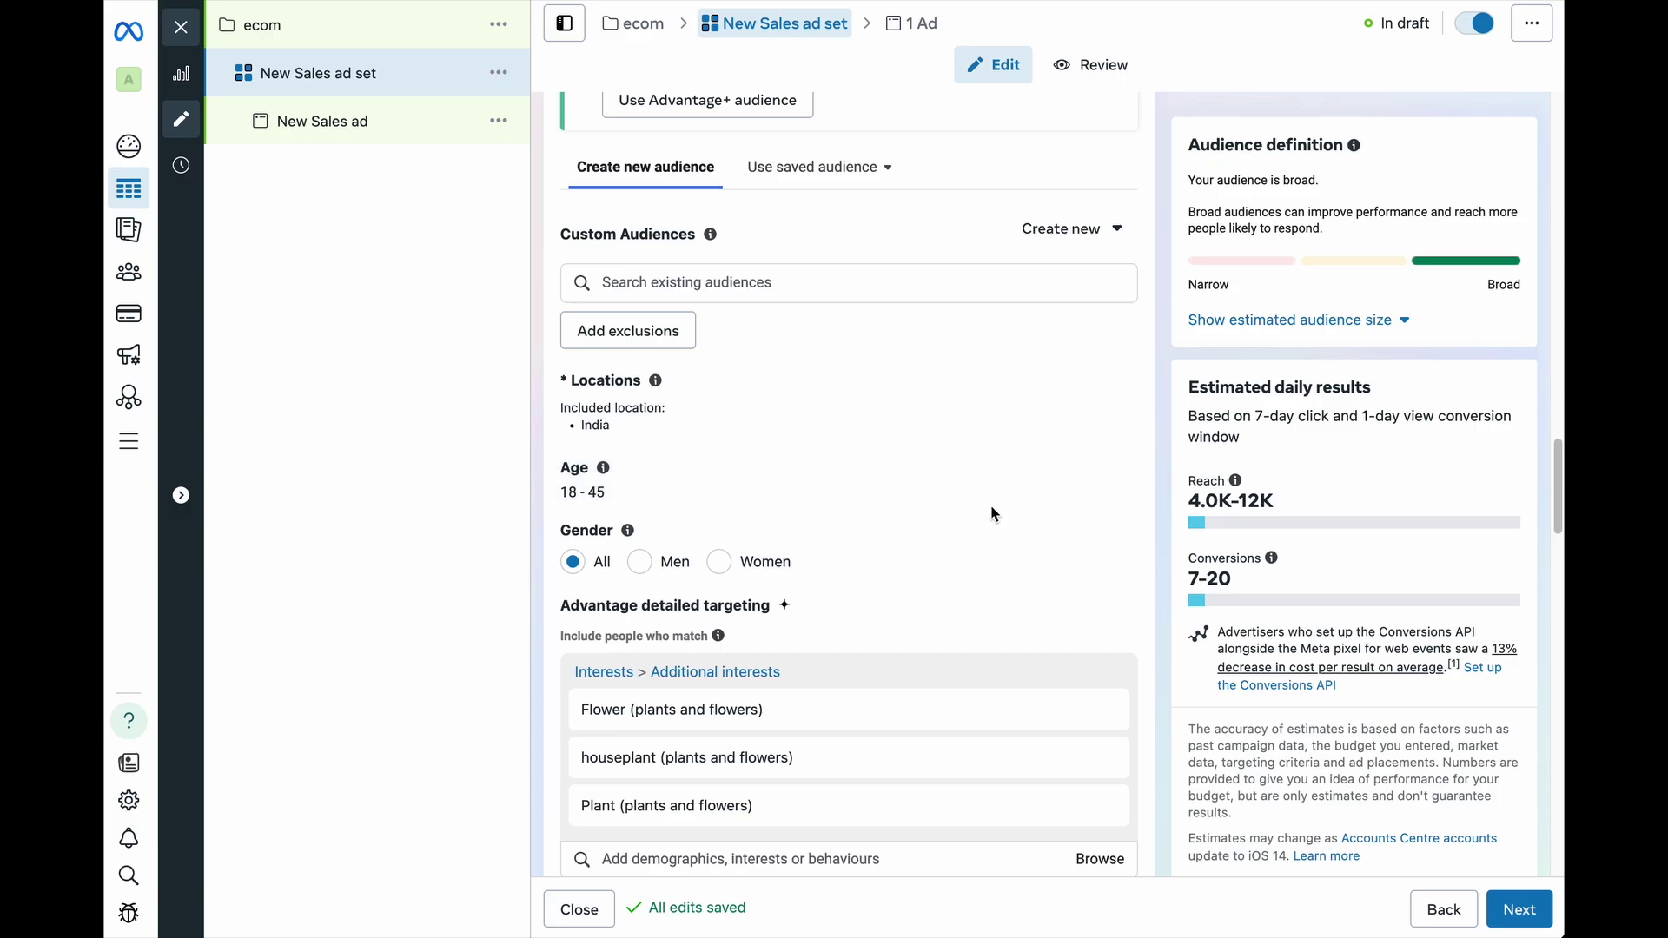
scroll(677, 508, "down", 3)
scroll(695, 517, "down", 1)
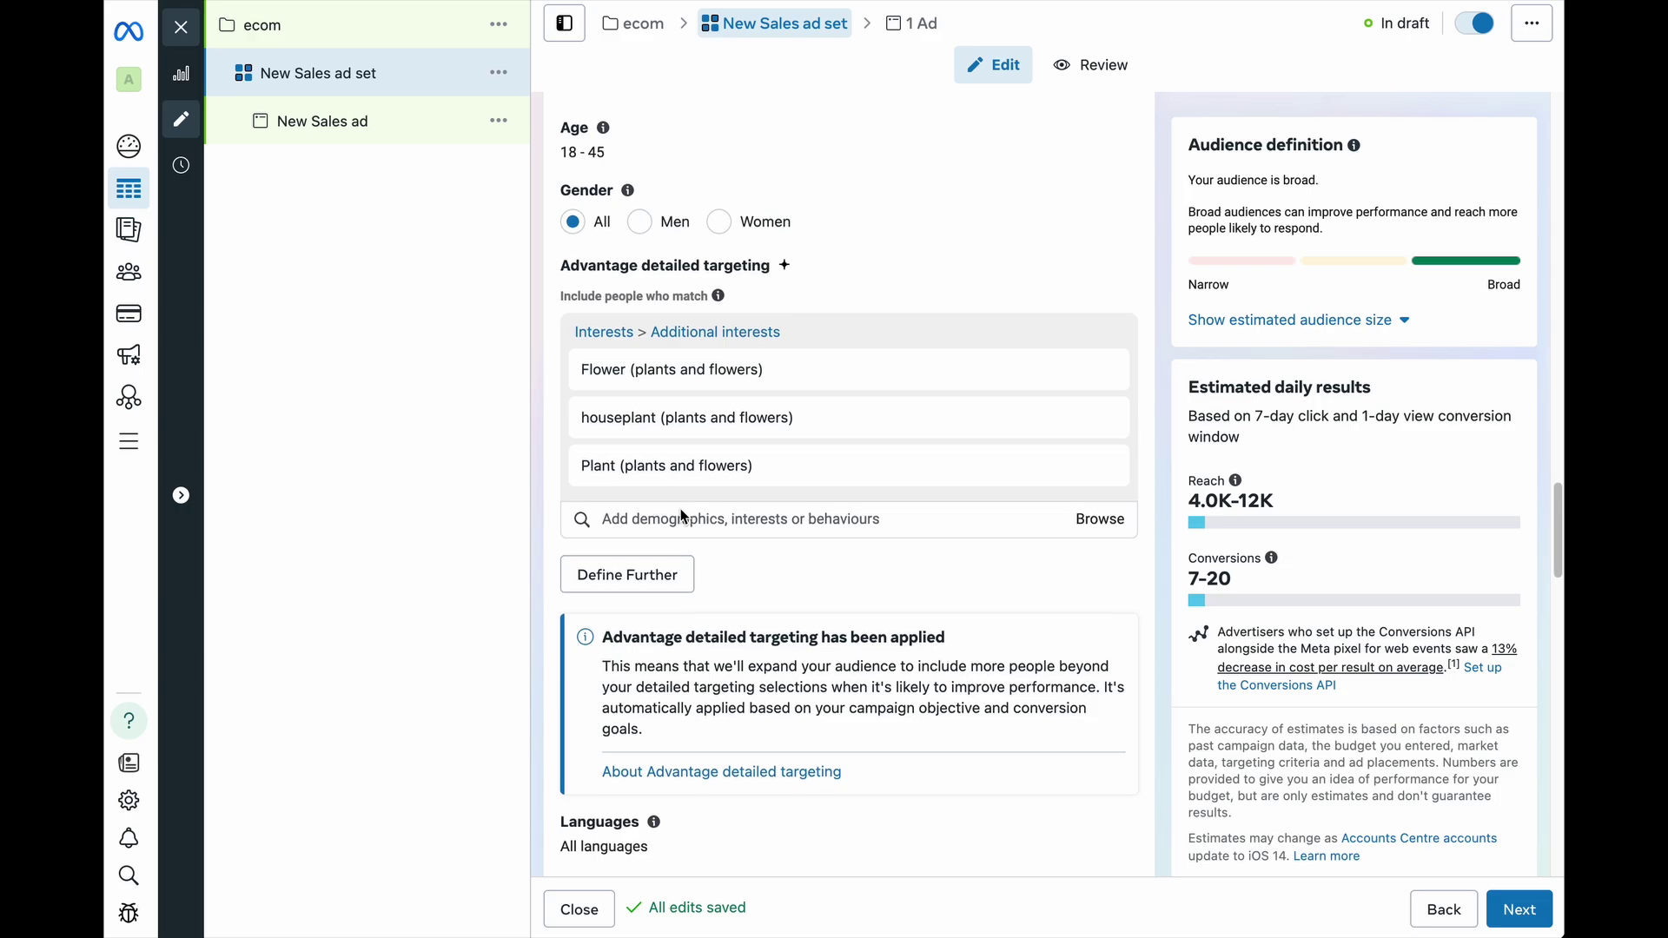
- Look over the ad set's manual placements, covering the platforms, Feeds, Stories and Reels, and remaining placement groups
scroll(682, 515, "down", 5)
scroll(682, 515, "down", 5)
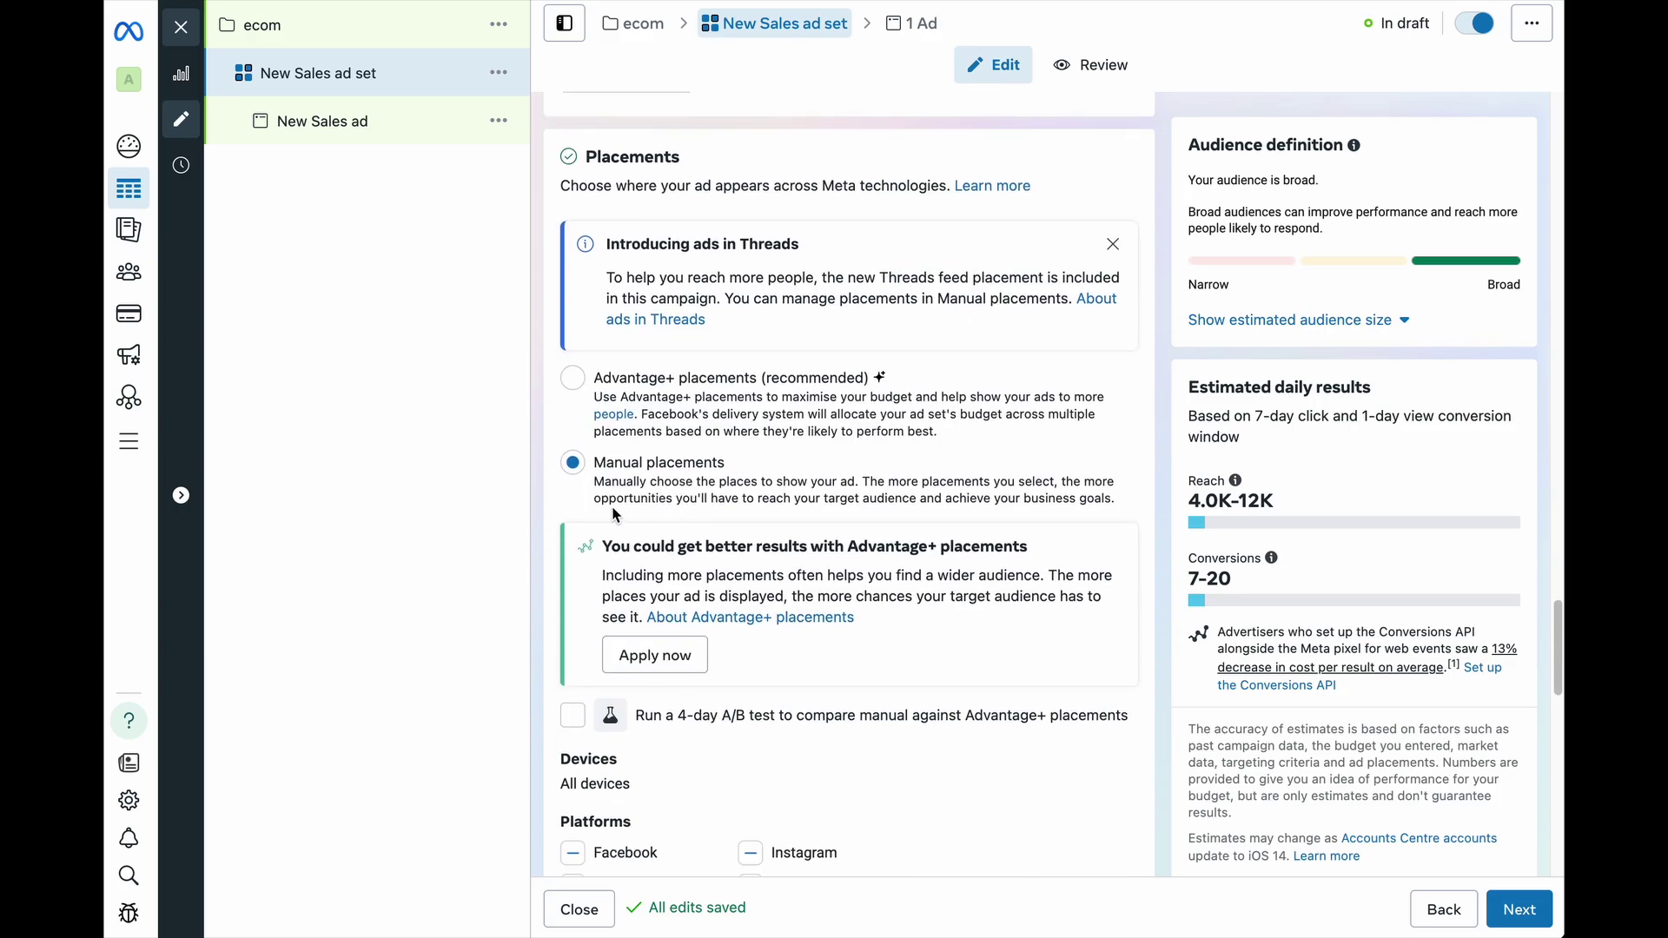
scroll(714, 509, "down", 2)
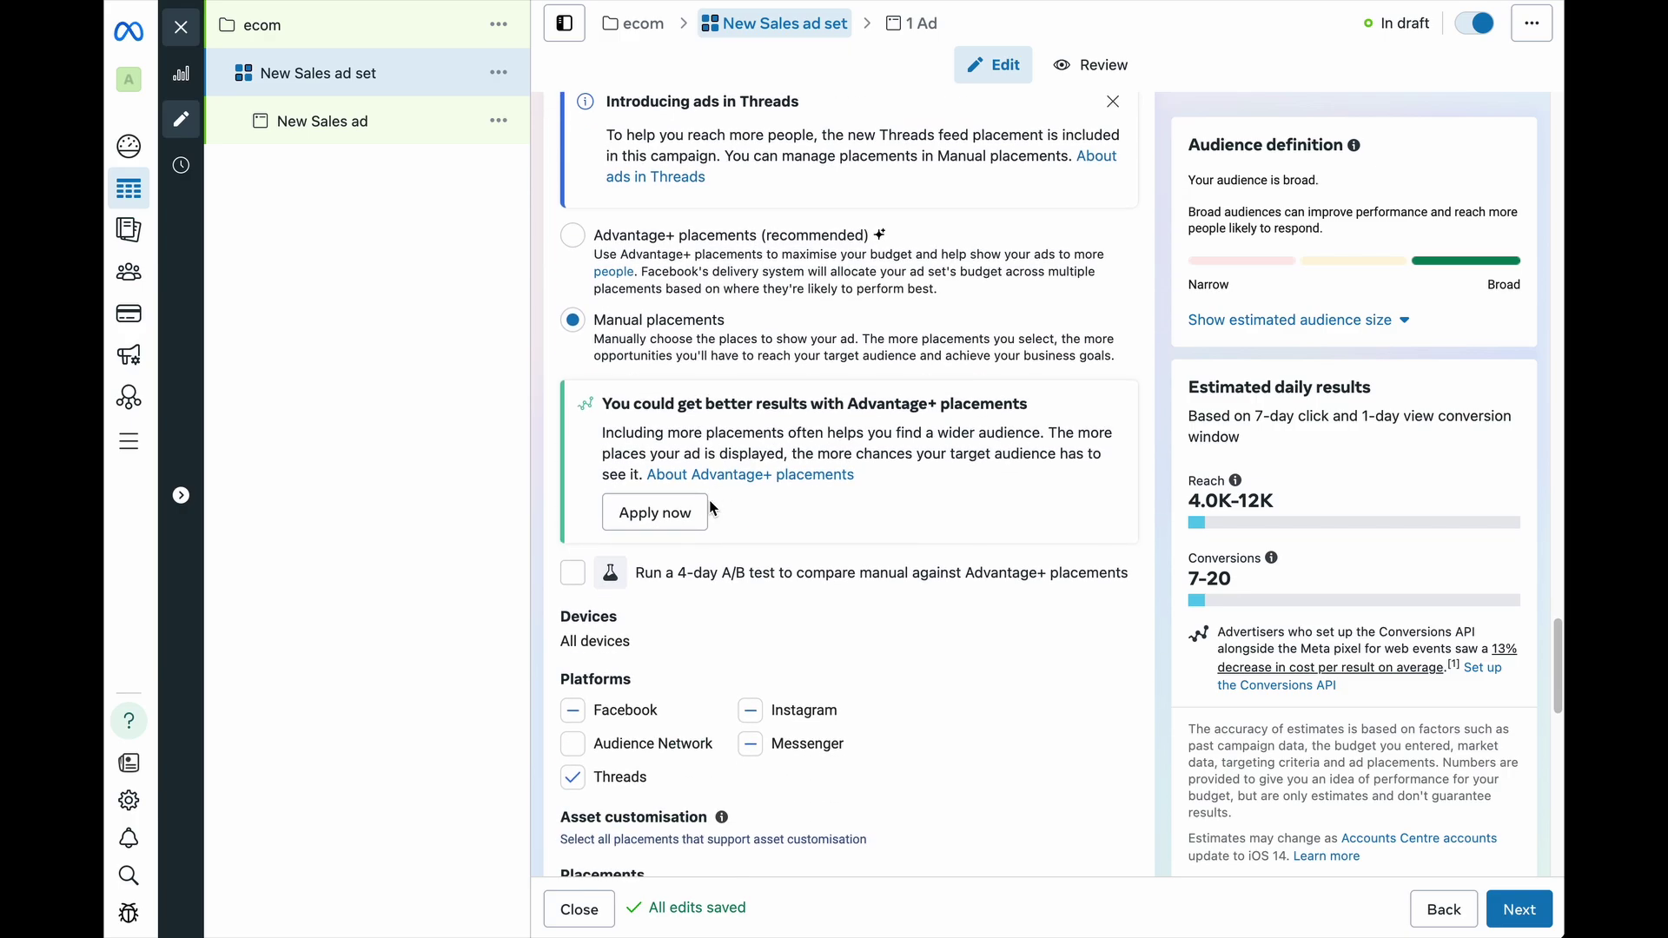
scroll(704, 509, "down", 6)
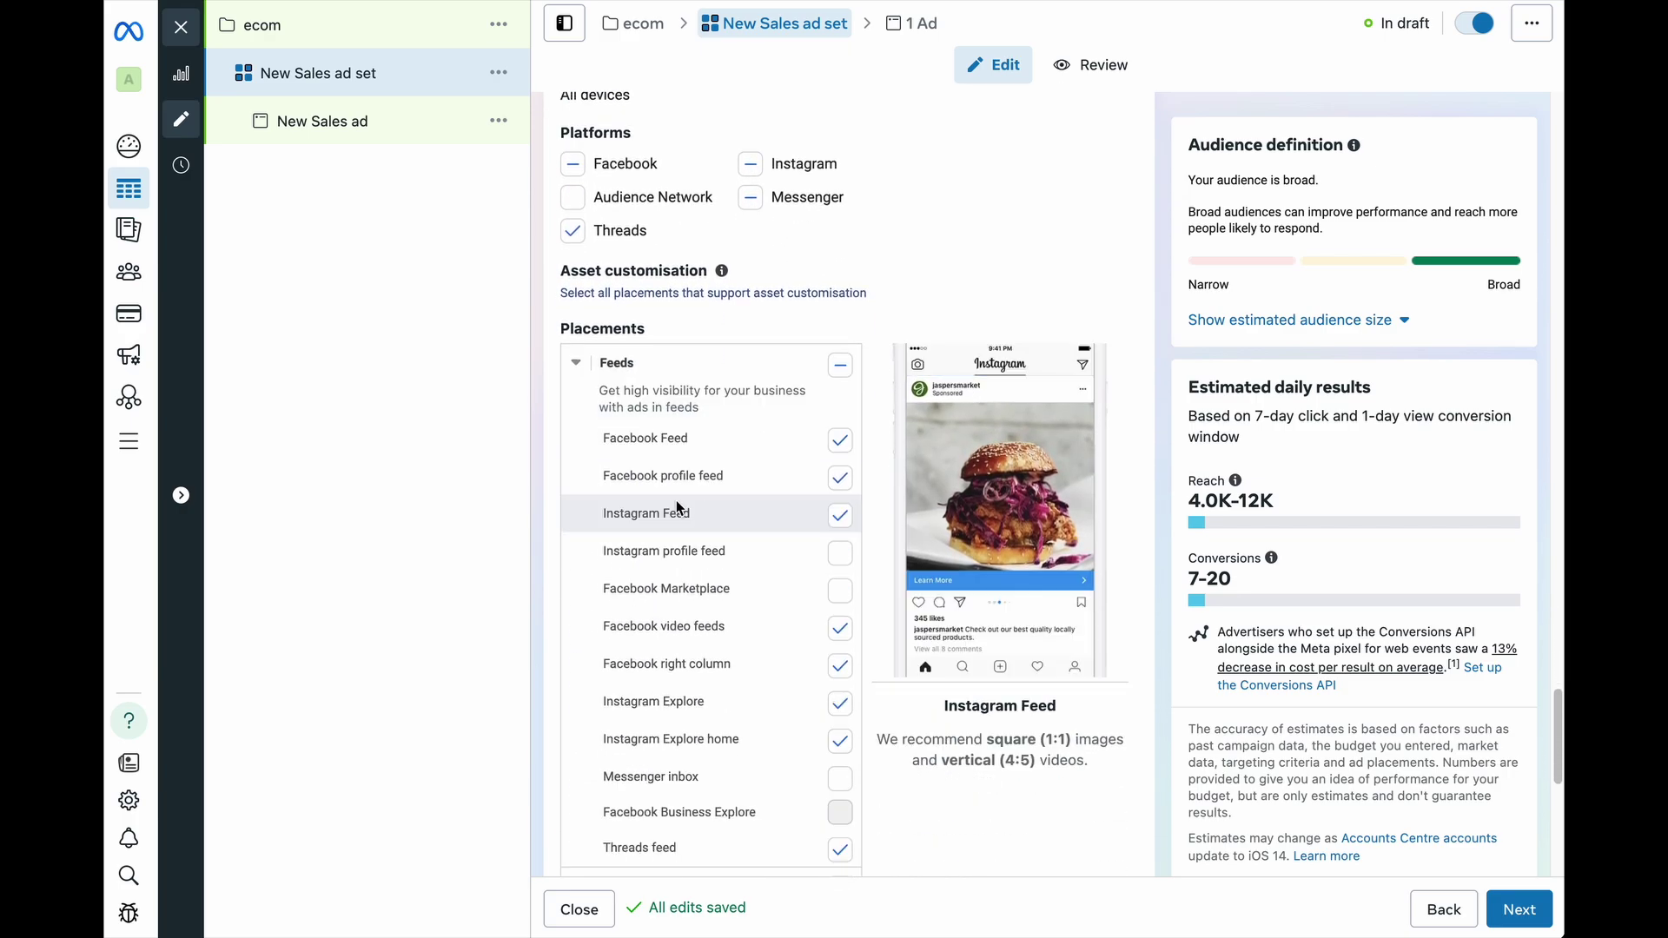
scroll(679, 509, "down", 8)
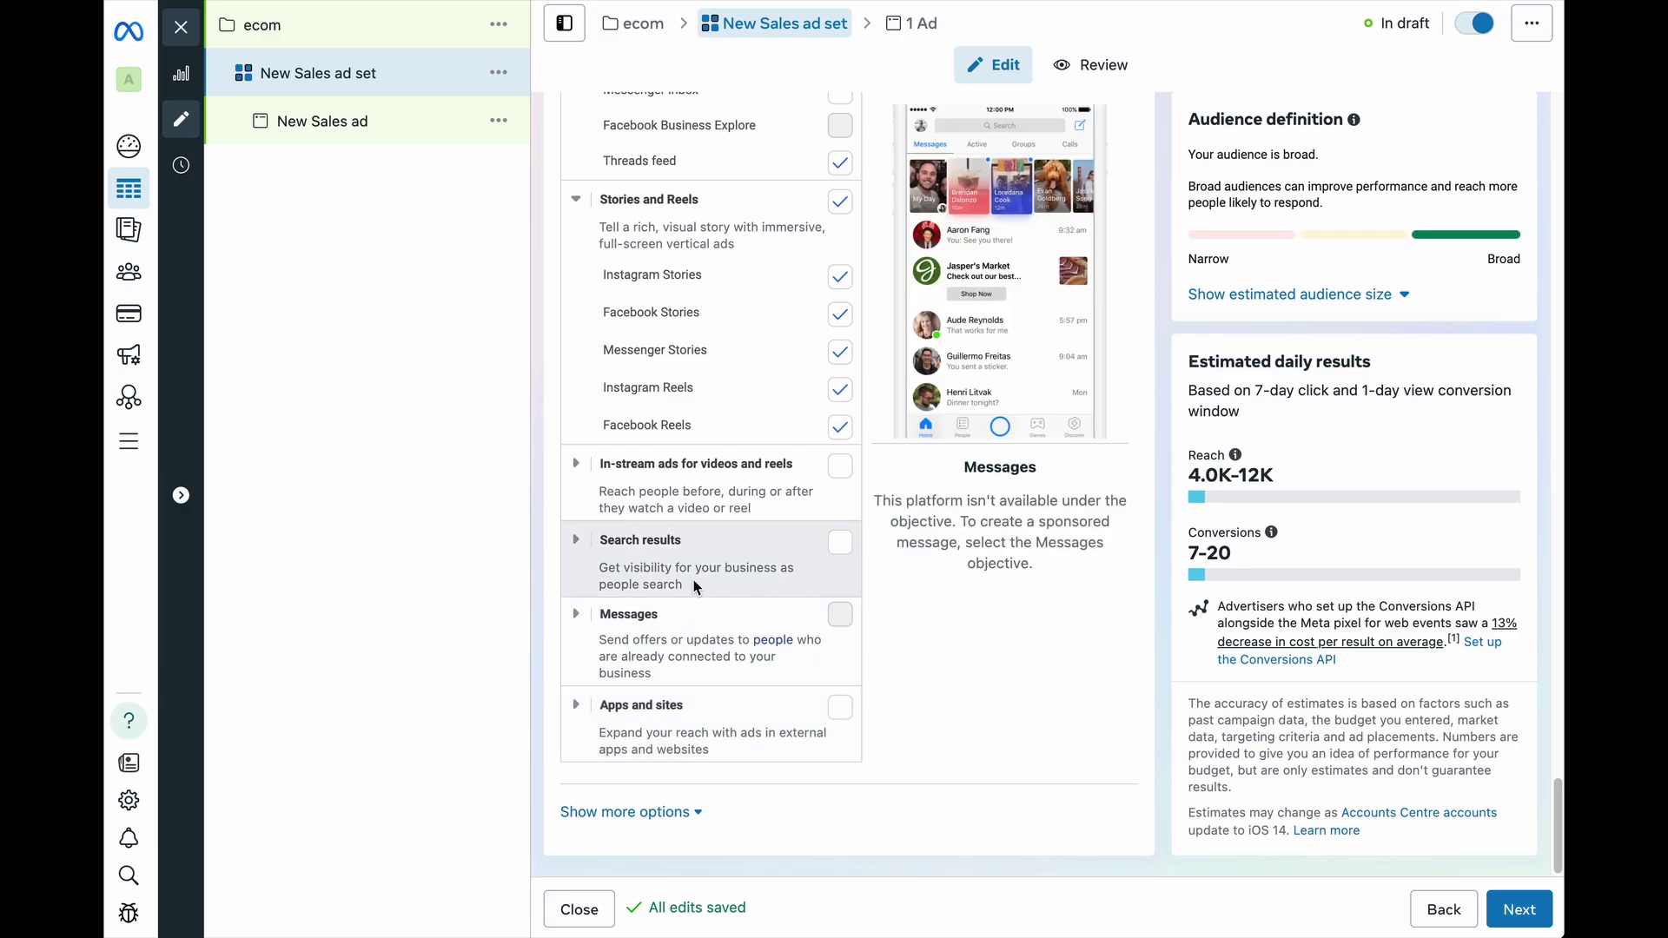
scroll(689, 580, "up", 2)
scroll(684, 597, "up", 6)
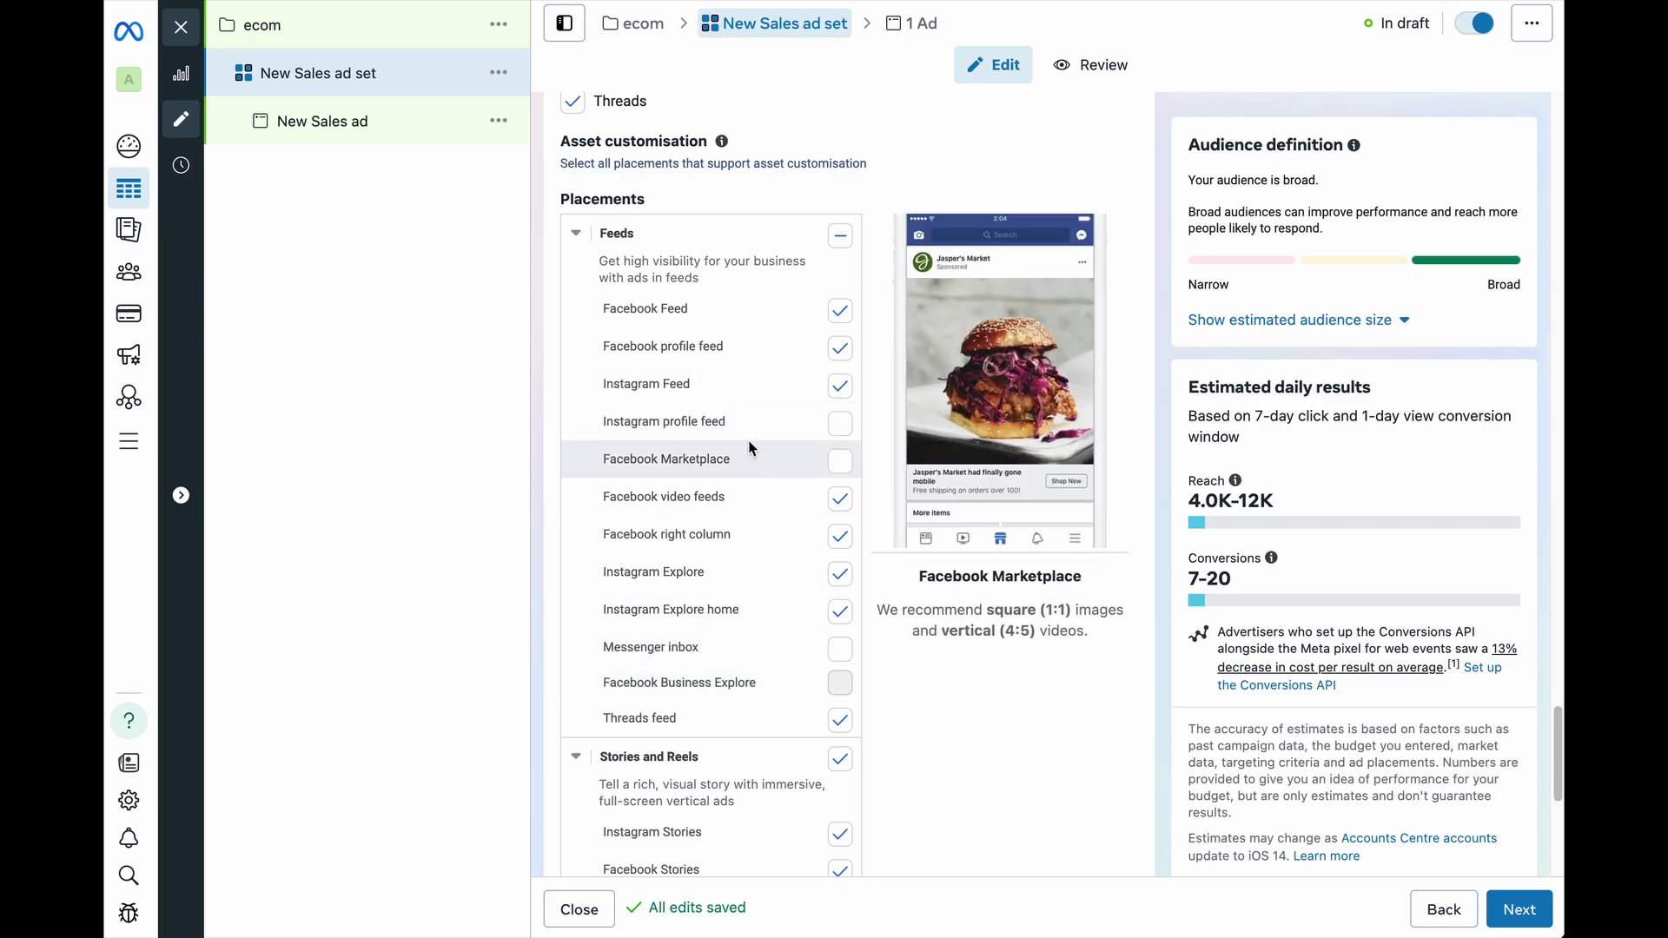
scroll(748, 440, "down", 10)
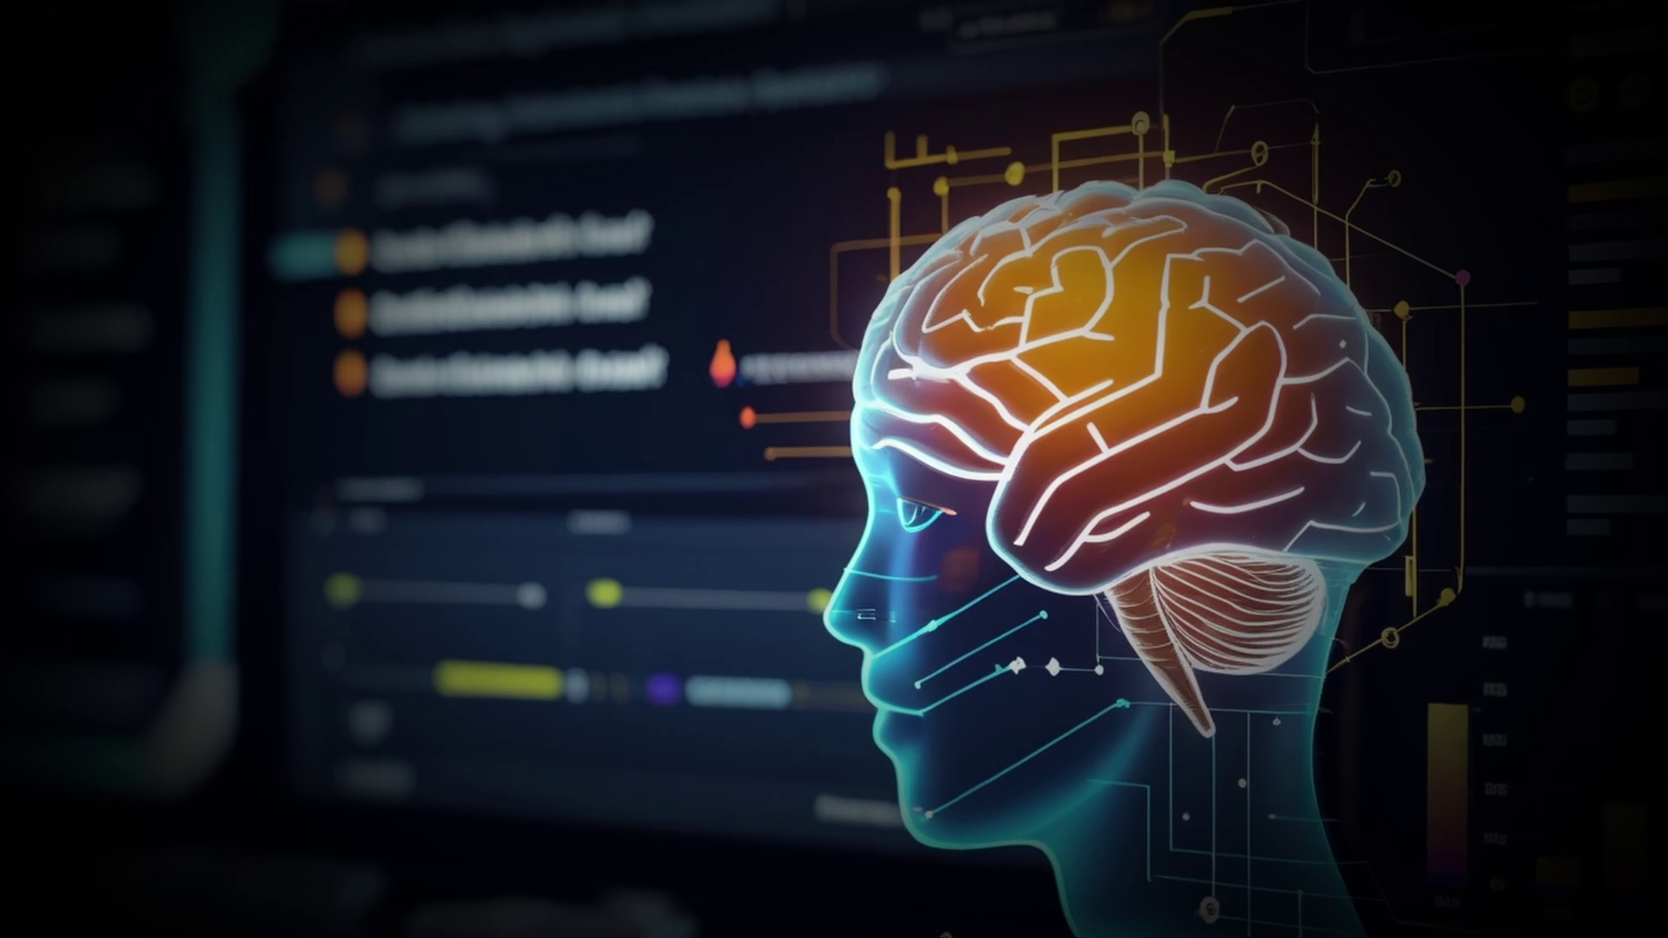